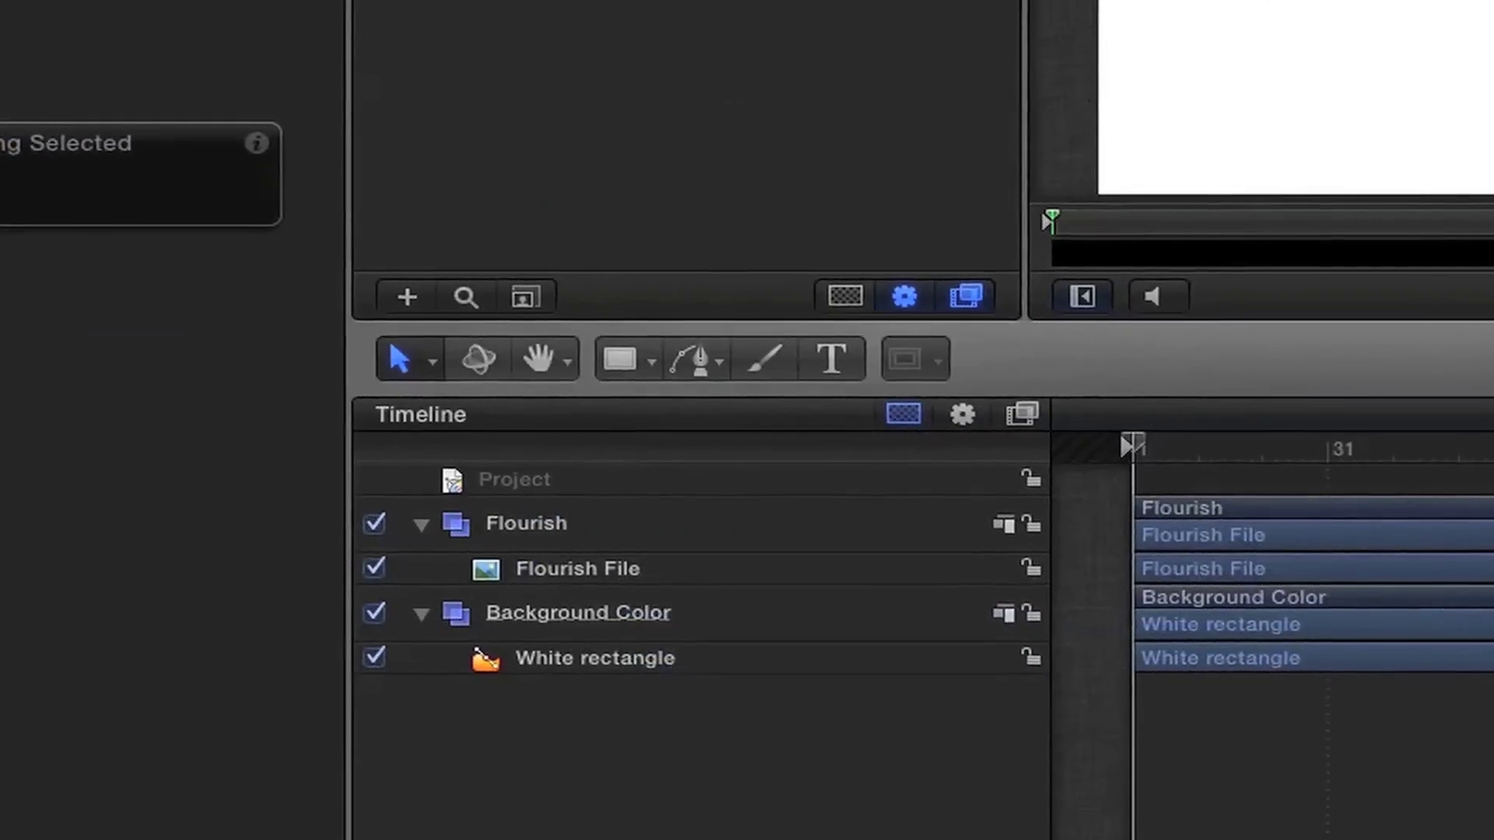
# - Trace the flourish's long central curve with an open Bezier path from the end of its left curl to the end of its right curl
pyautogui.click(691, 356)
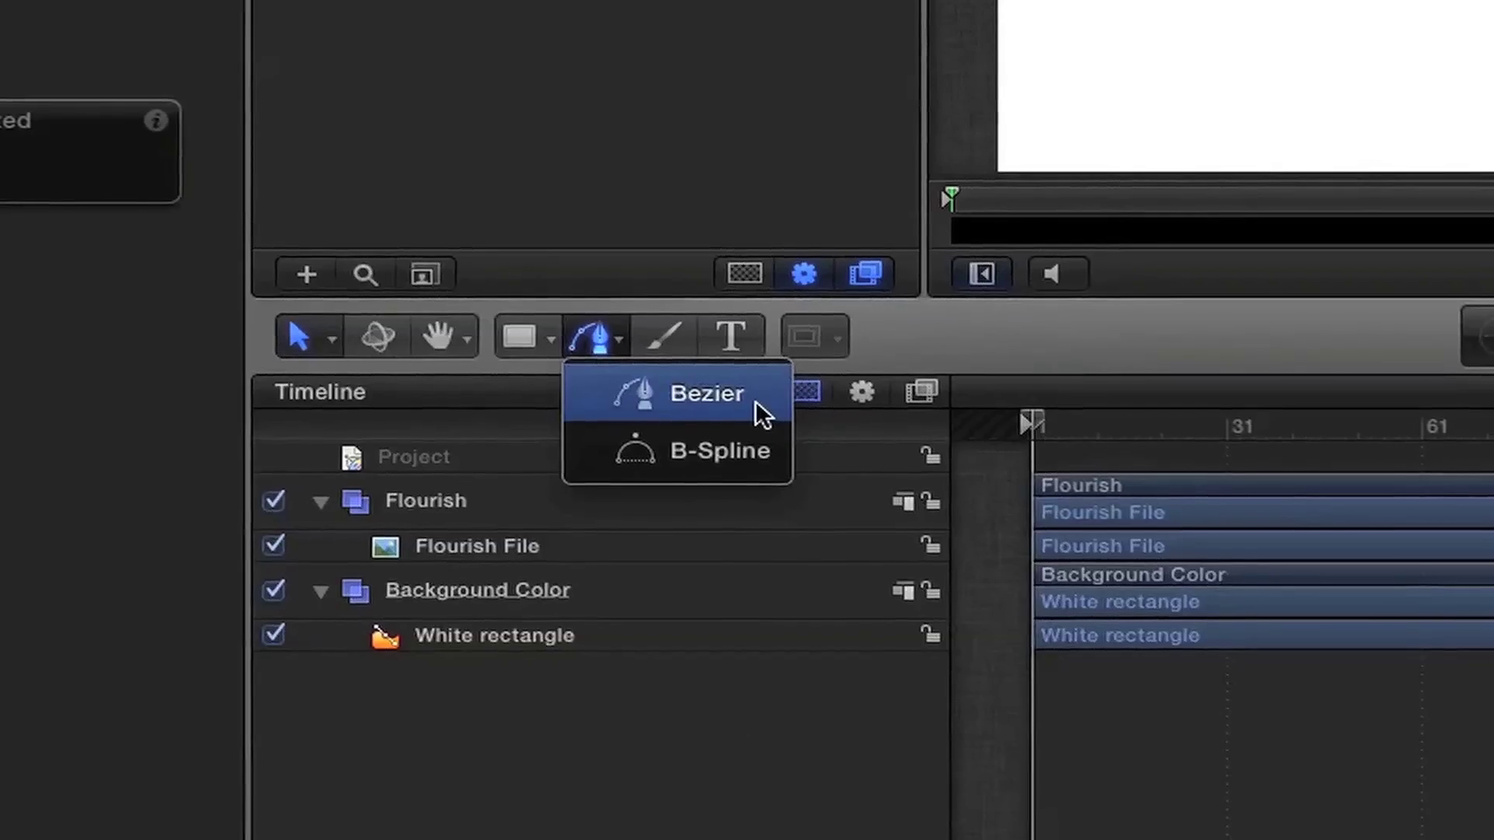
pyautogui.click(753, 399)
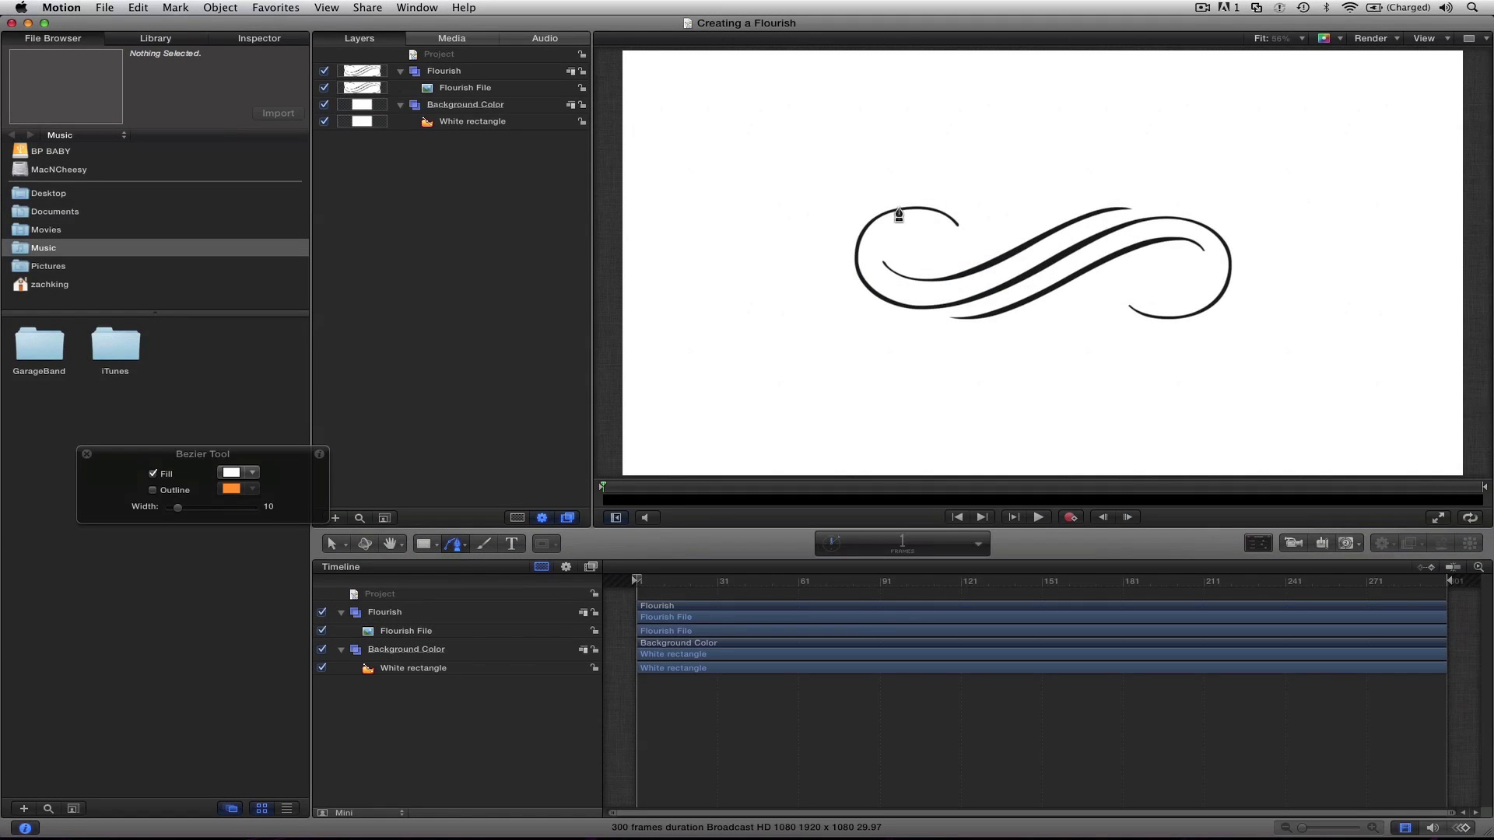
pyautogui.scroll(2, 948, 228)
pyautogui.hscroll(1, 949, 228)
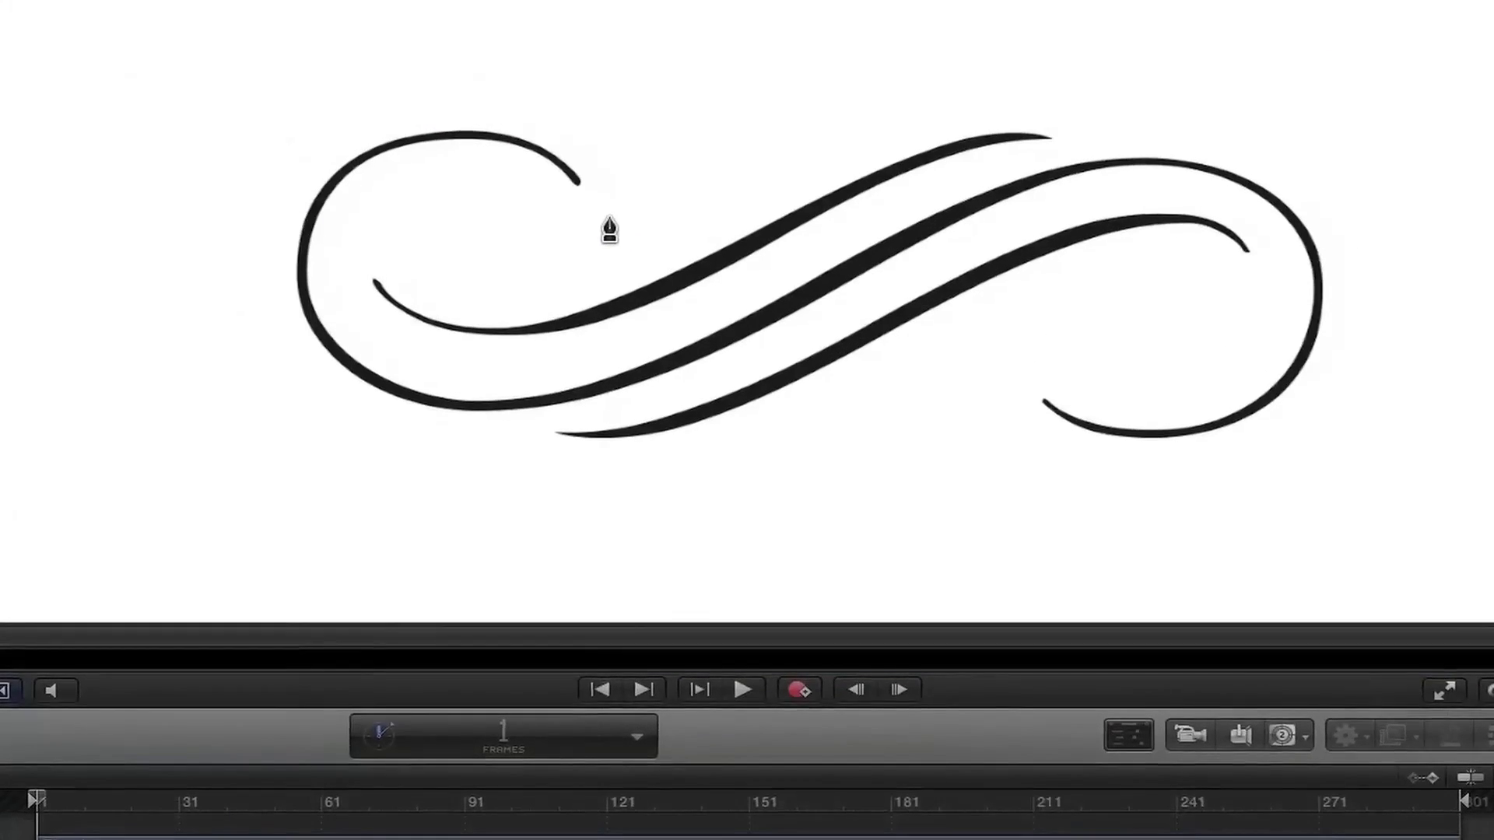
pyautogui.click(599, 223)
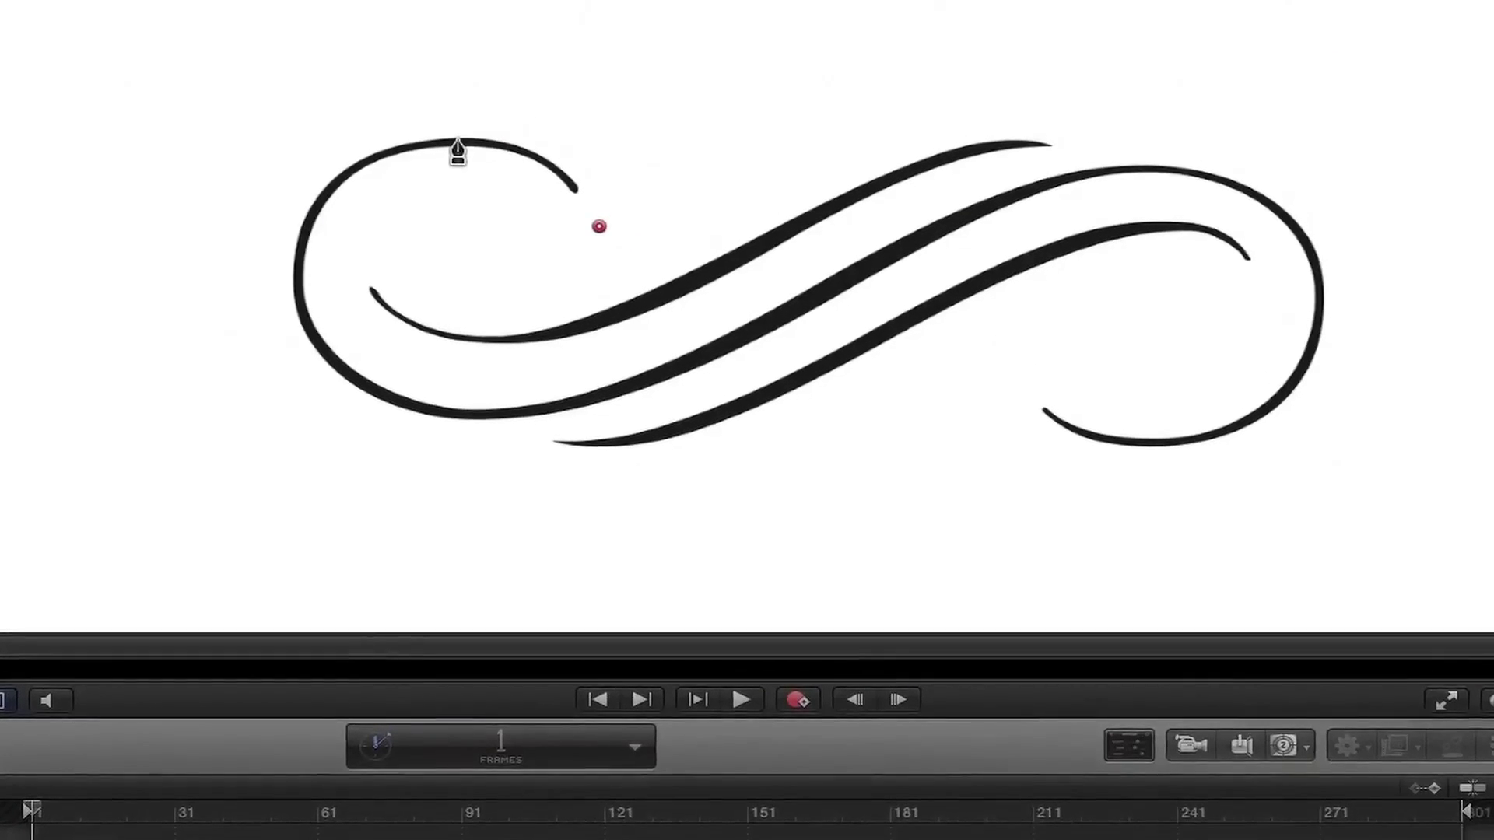
pyautogui.moveTo(460, 147)
pyautogui.mouseDown()
pyautogui.moveTo(360, 143)
pyautogui.moveTo(353, 156)
pyautogui.mouseUp()
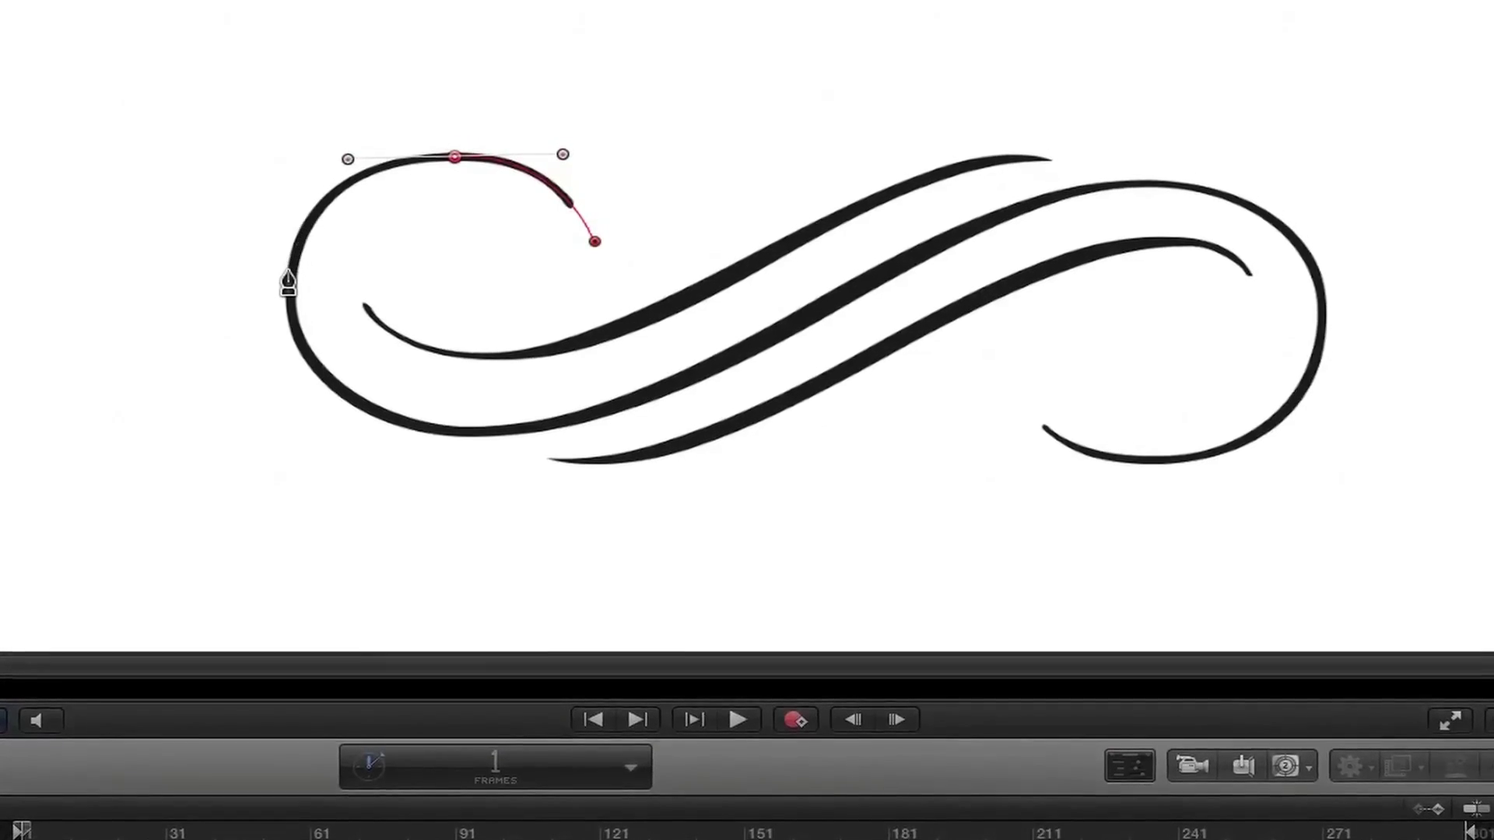
pyautogui.moveTo(287, 286); pyautogui.dragTo(271, 355)
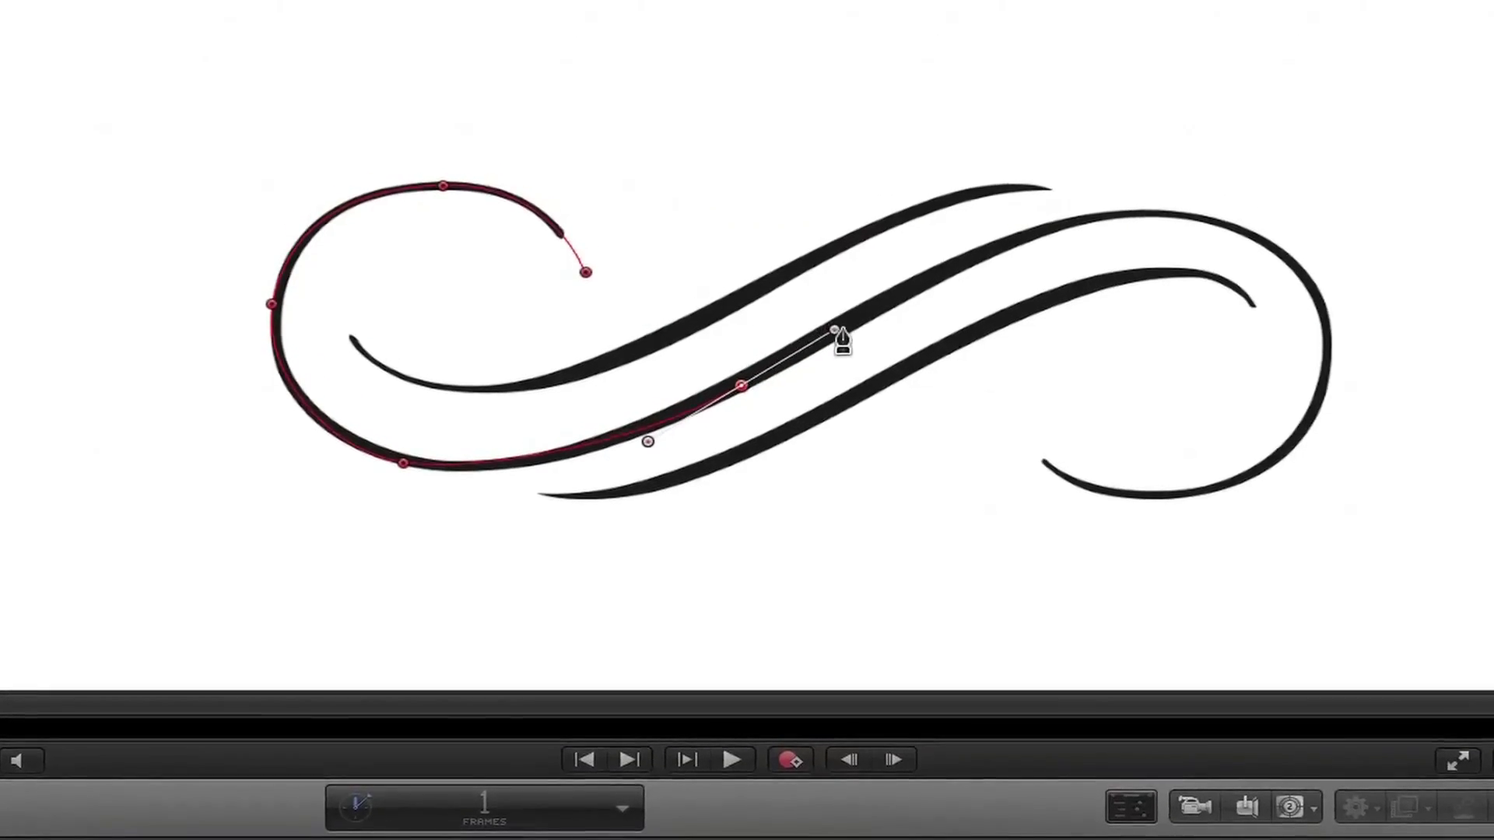
pyautogui.moveTo(841, 331); pyautogui.dragTo(848, 332)
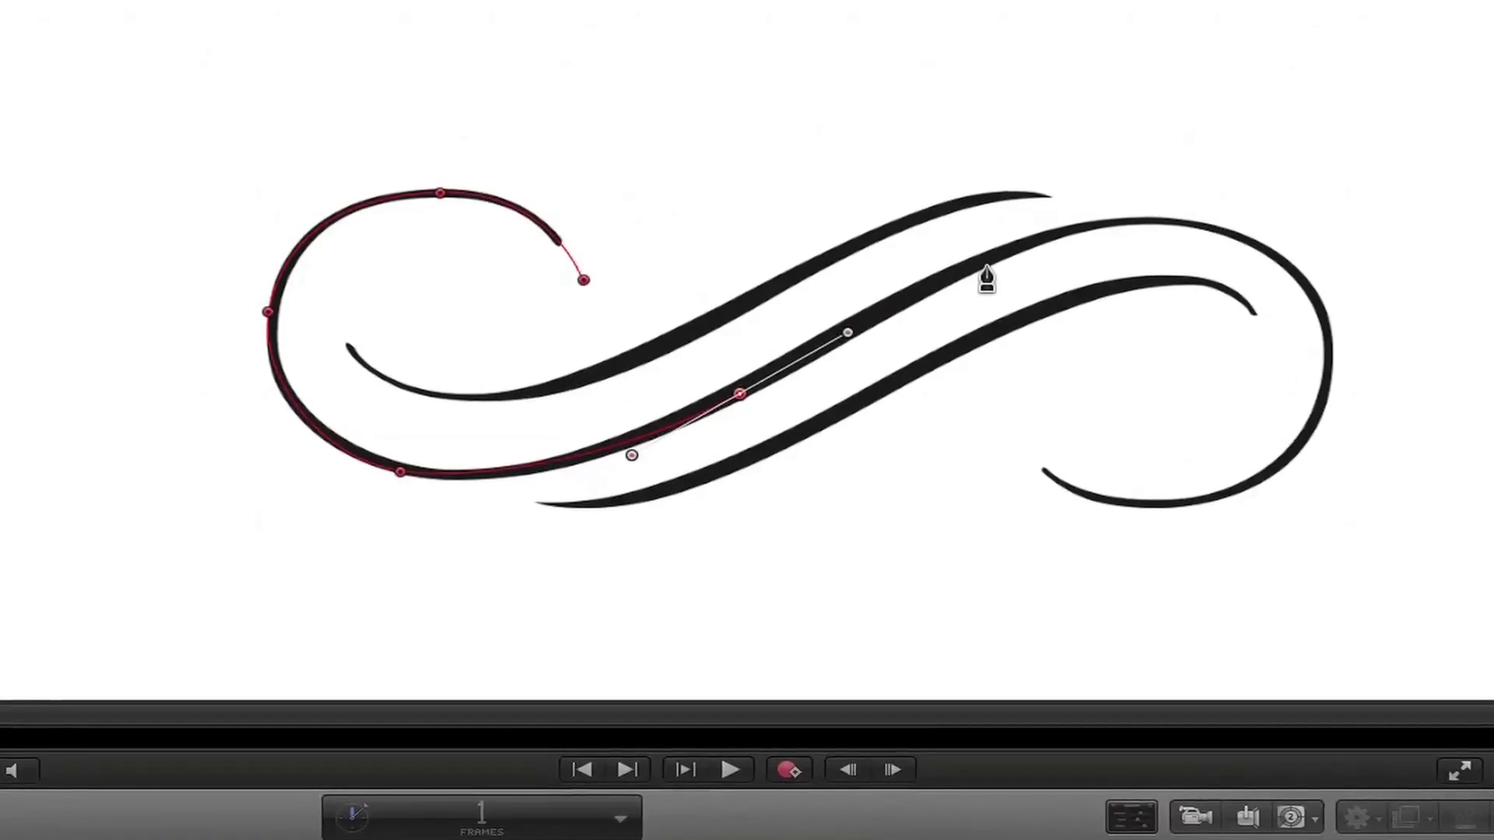
pyautogui.moveTo(1034, 239)
pyautogui.mouseDown()
pyautogui.moveTo(1222, 234)
pyautogui.moveTo(1307, 279)
pyautogui.mouseUp()
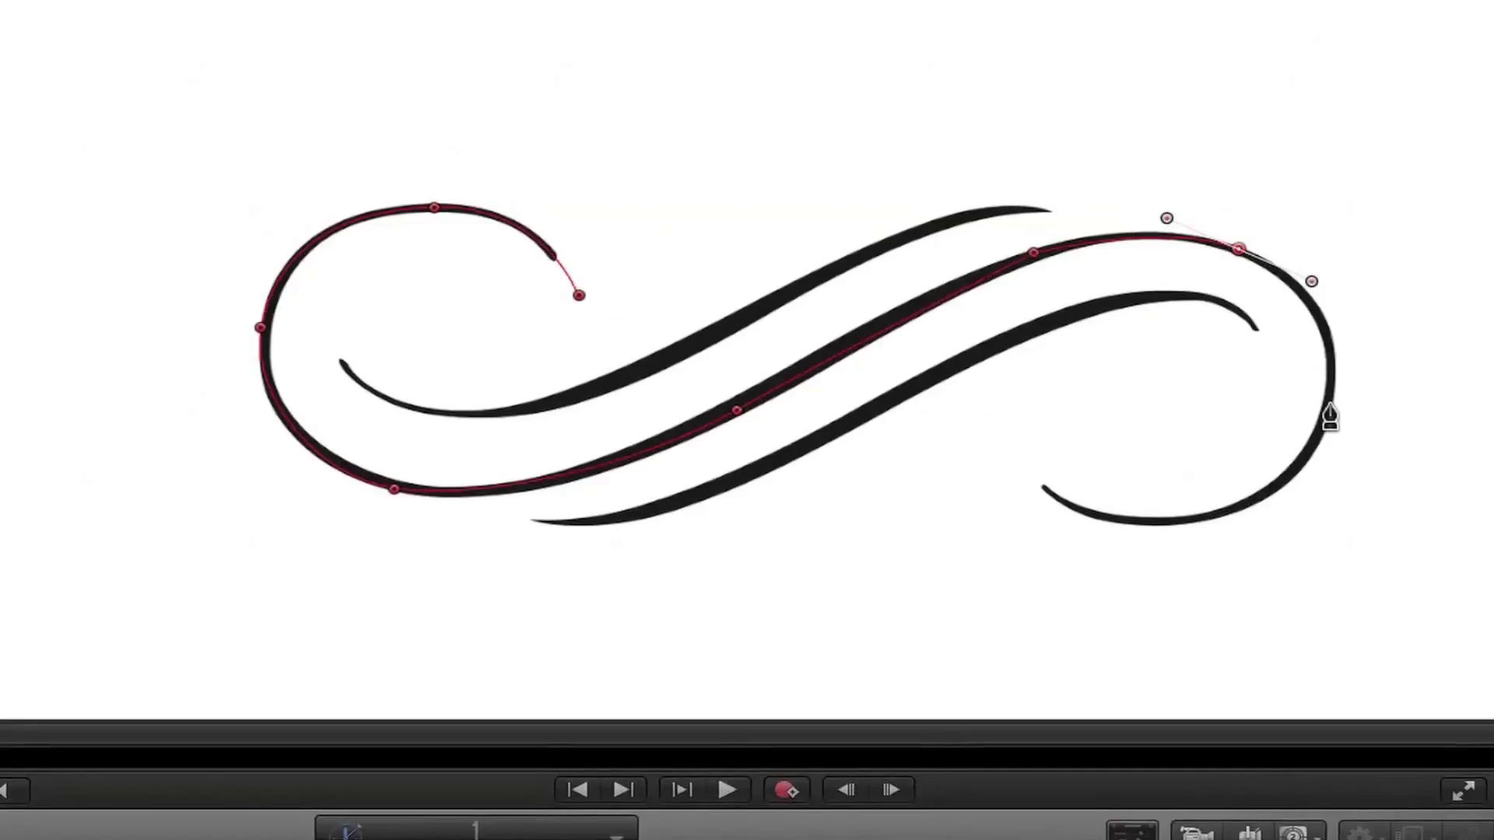
pyautogui.moveTo(1329, 417); pyautogui.dragTo(1306, 469)
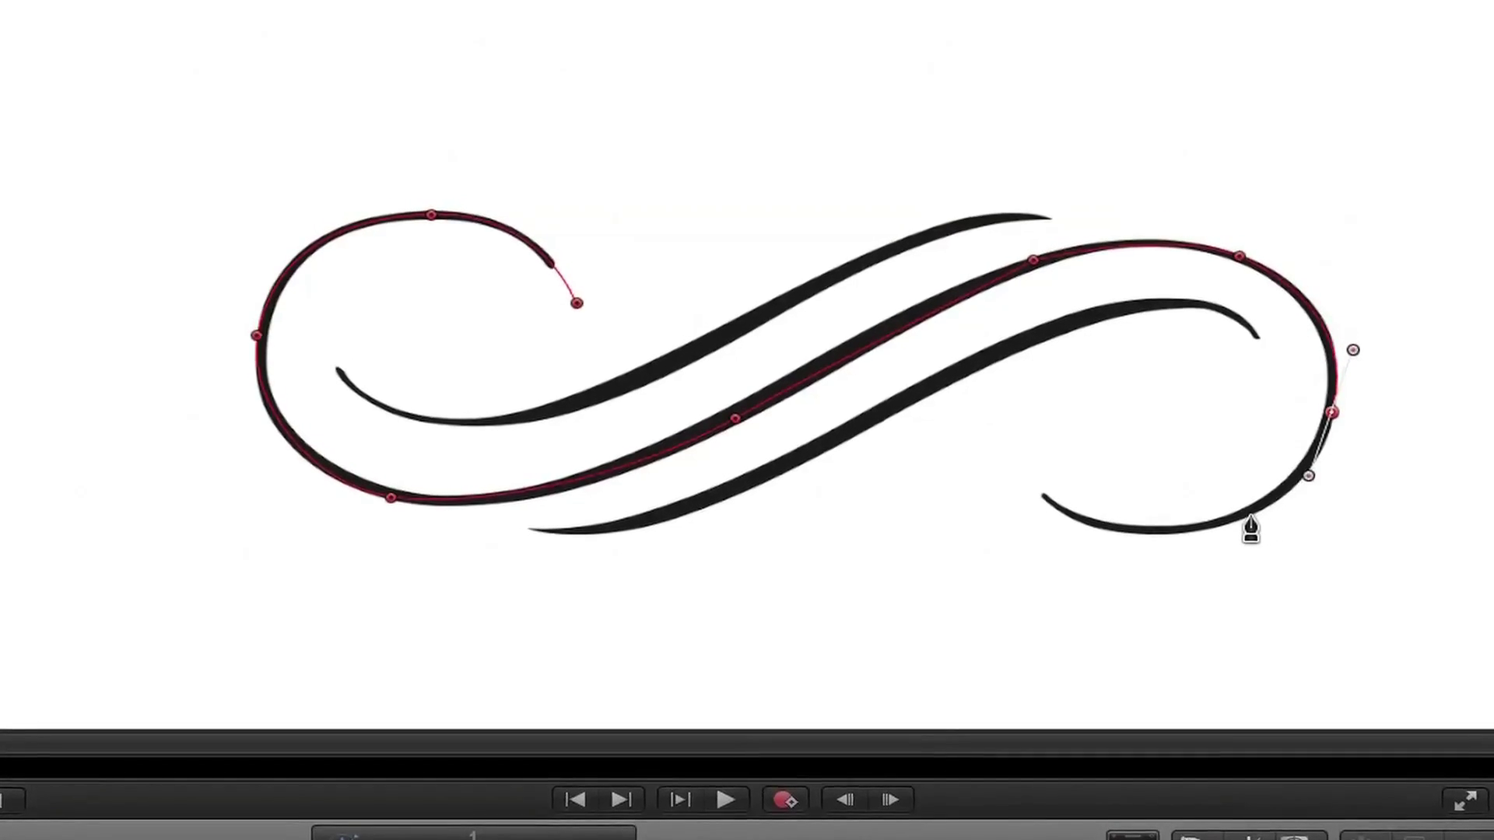
pyautogui.moveTo(1243, 529); pyautogui.dragTo(1192, 546)
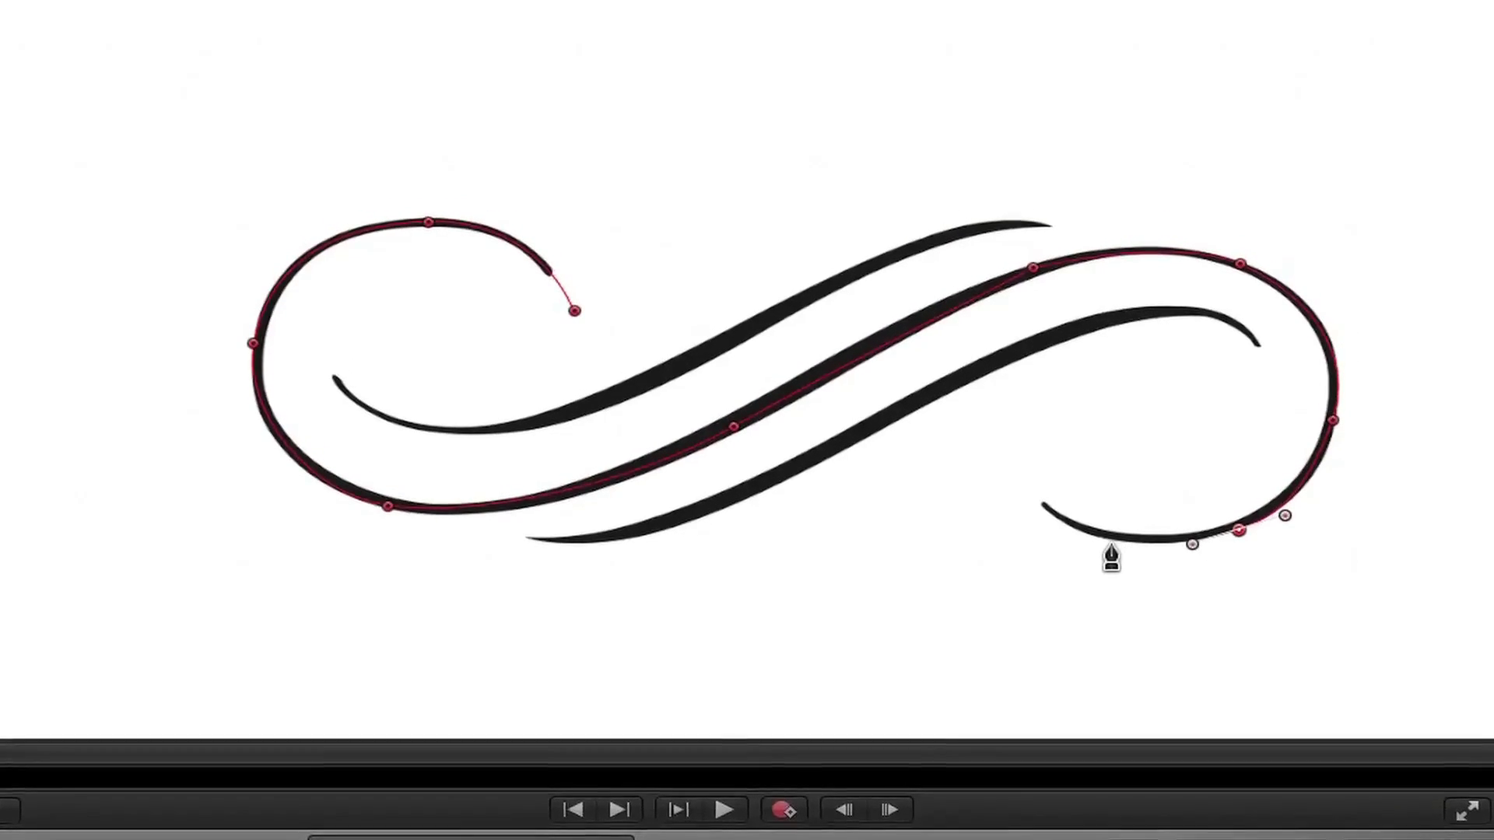
pyautogui.moveTo(1103, 536); pyautogui.dragTo(1085, 544)
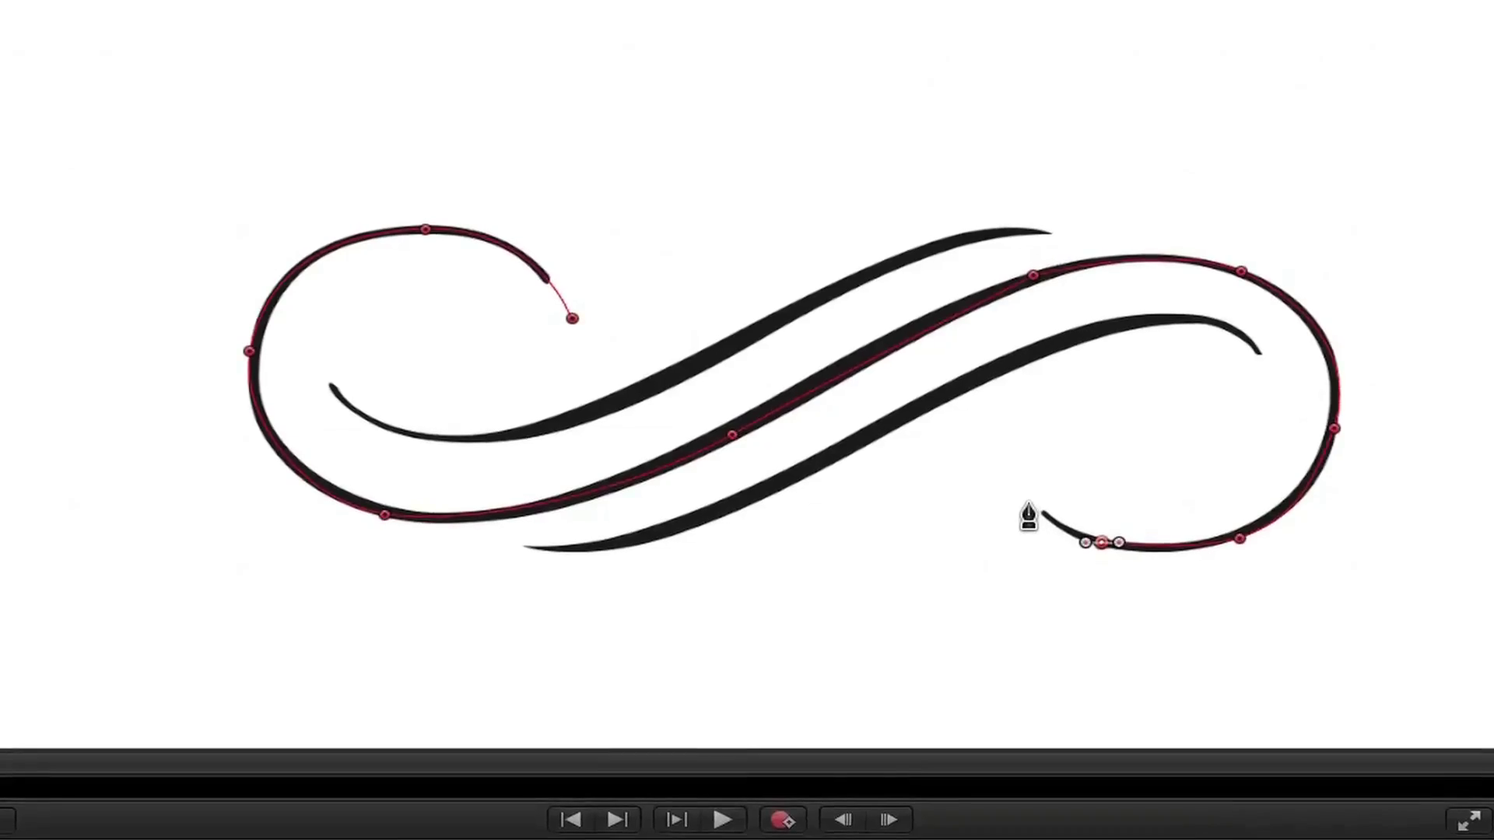
pyautogui.moveTo(1016, 493); pyautogui.dragTo(1042, 520)
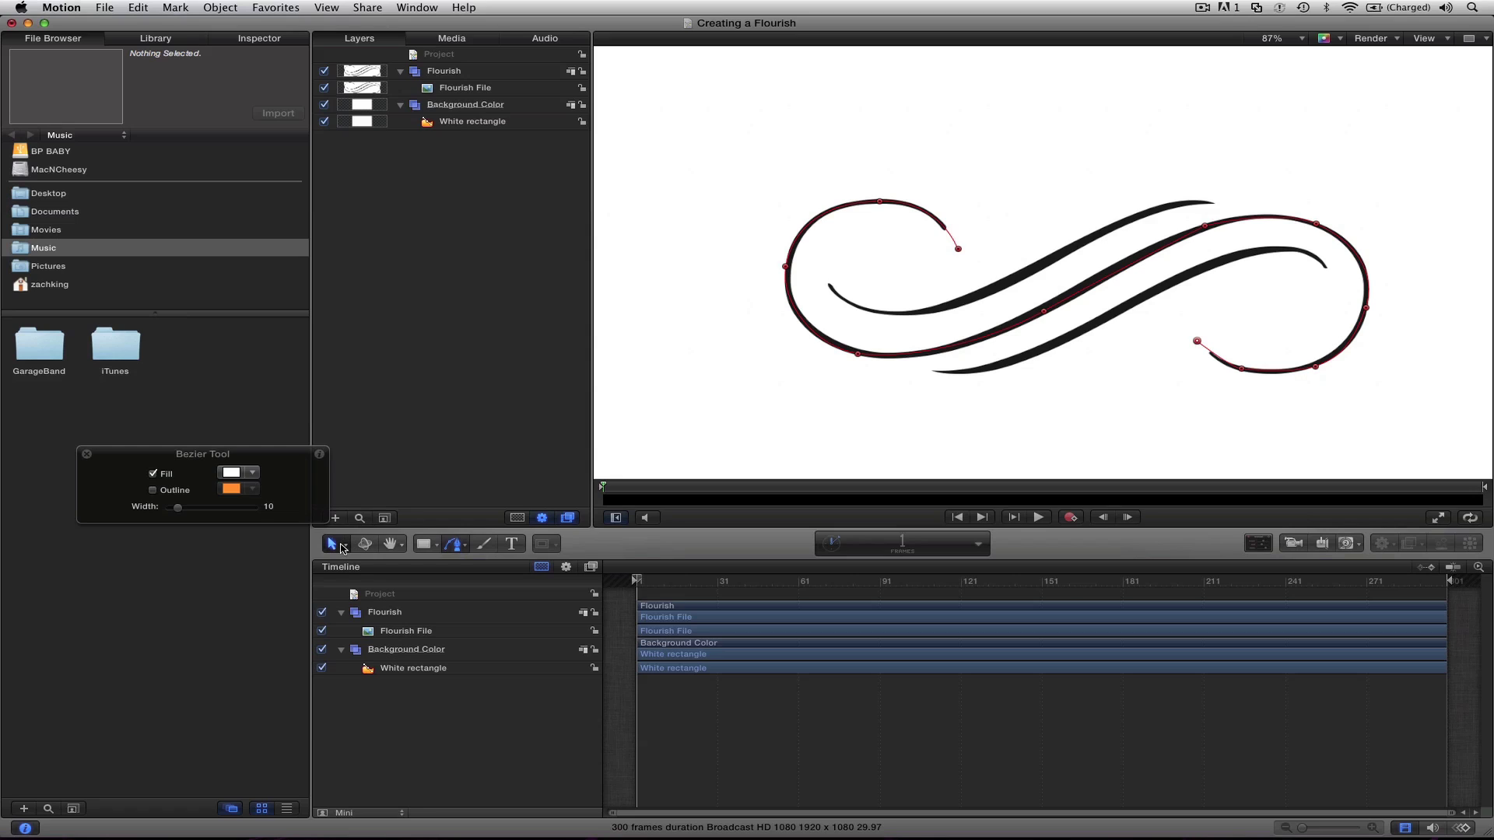
pyautogui.click(341, 547)
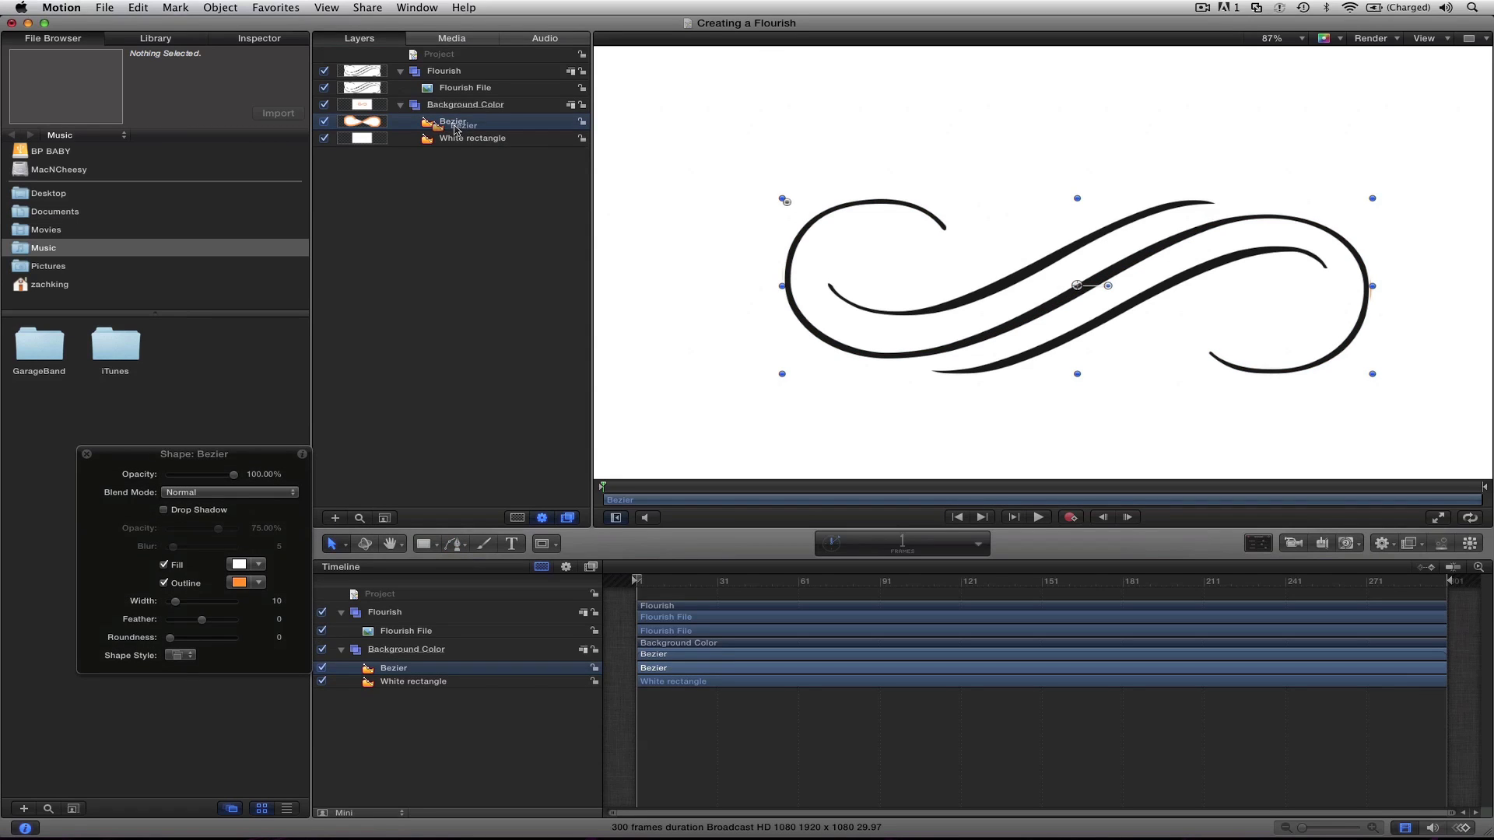
# - Create a new group named Shapes above the Flourish group and move the Bezier shape into it
pyautogui.rightClick(463, 192)
pyautogui.click(468, 194)
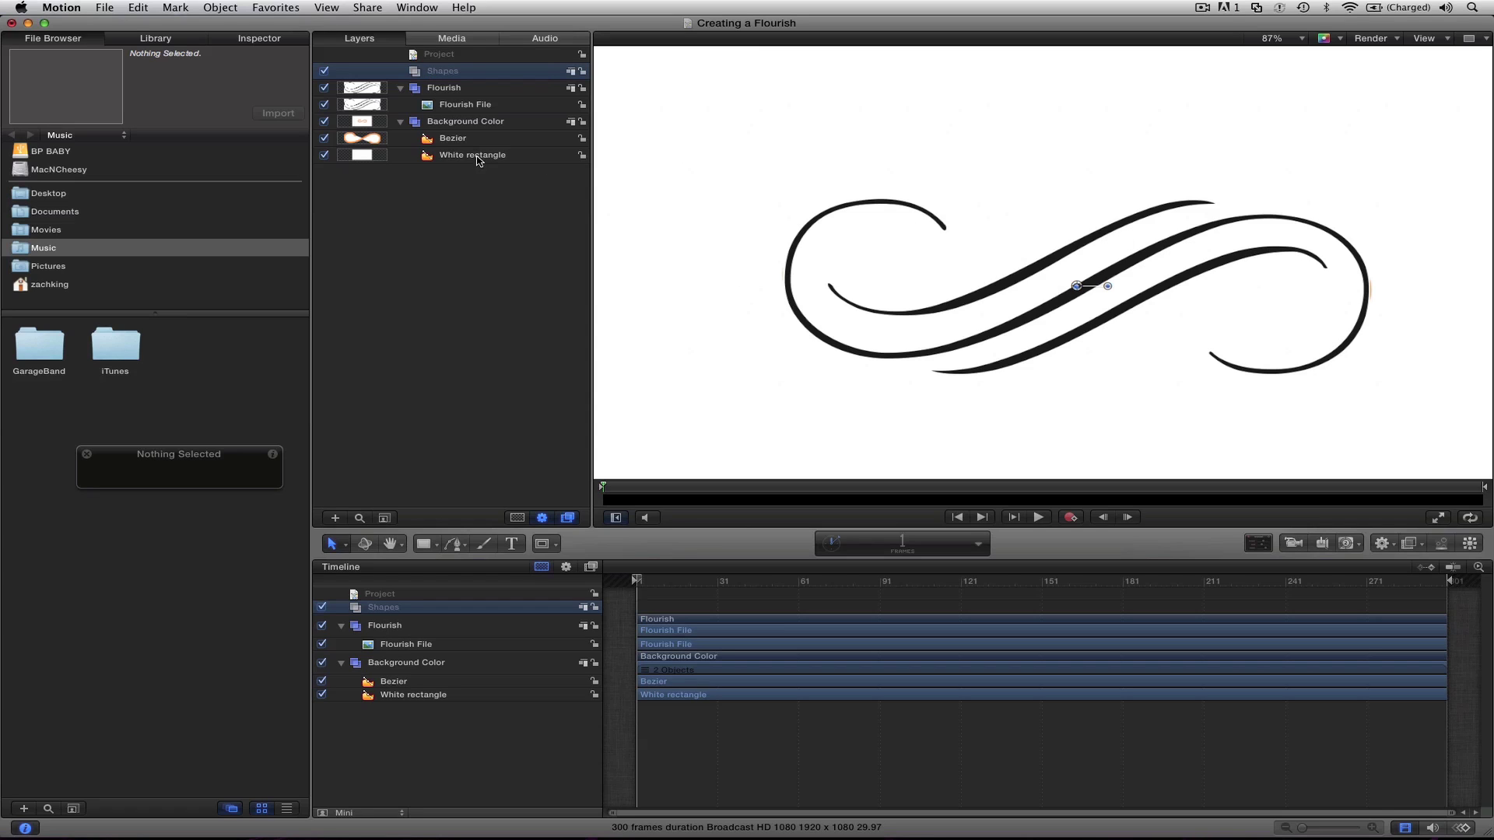
pyautogui.moveTo(446, 78); pyautogui.dragTo(445, 74)
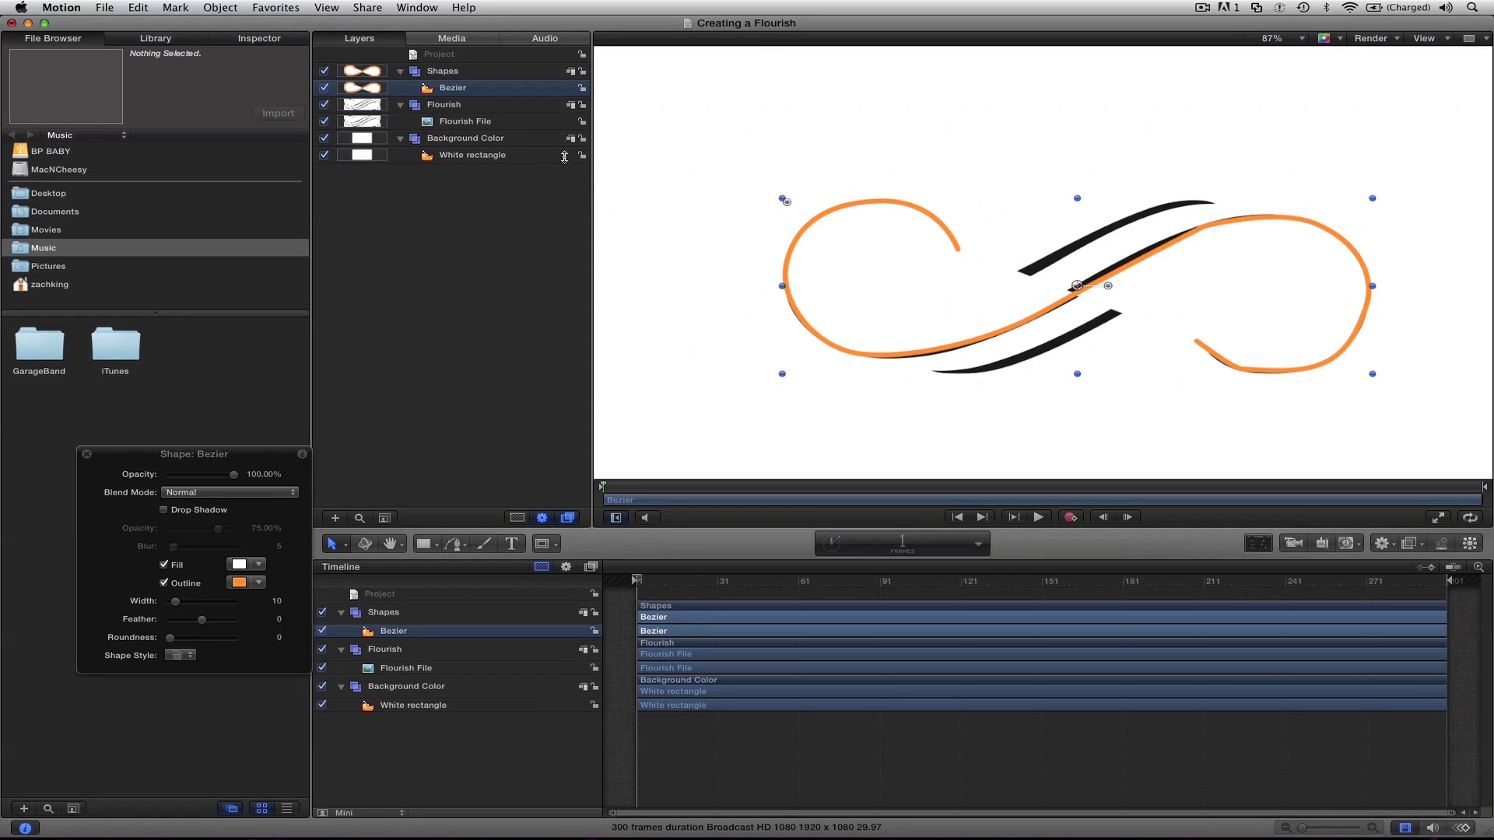
# - Examine the project's layer structure by selecting the Shapes, Flourish and Background Color groups and their contents
pyautogui.click(458, 77)
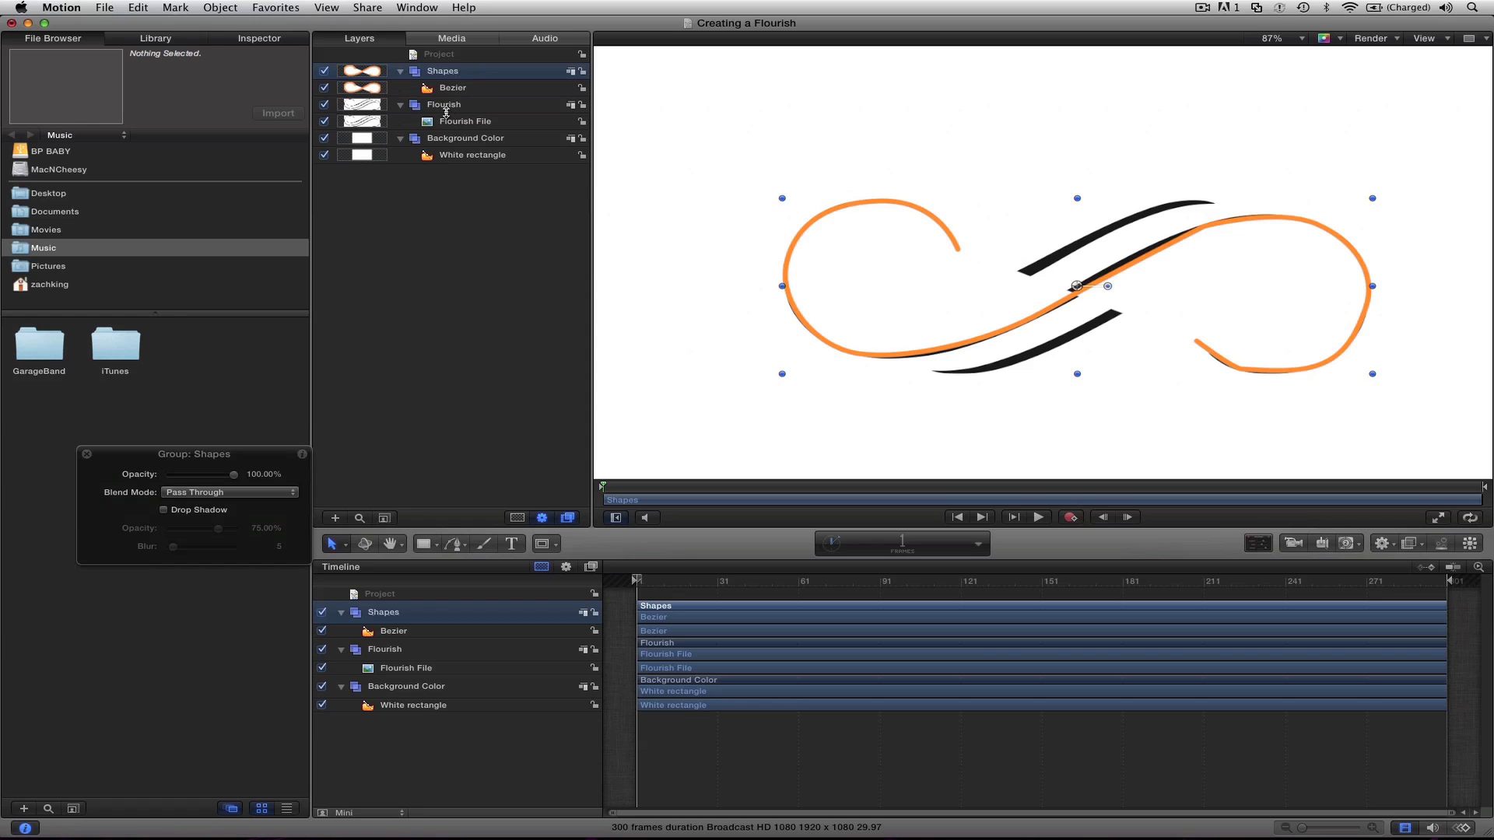
pyautogui.click(444, 107)
pyautogui.click(477, 126)
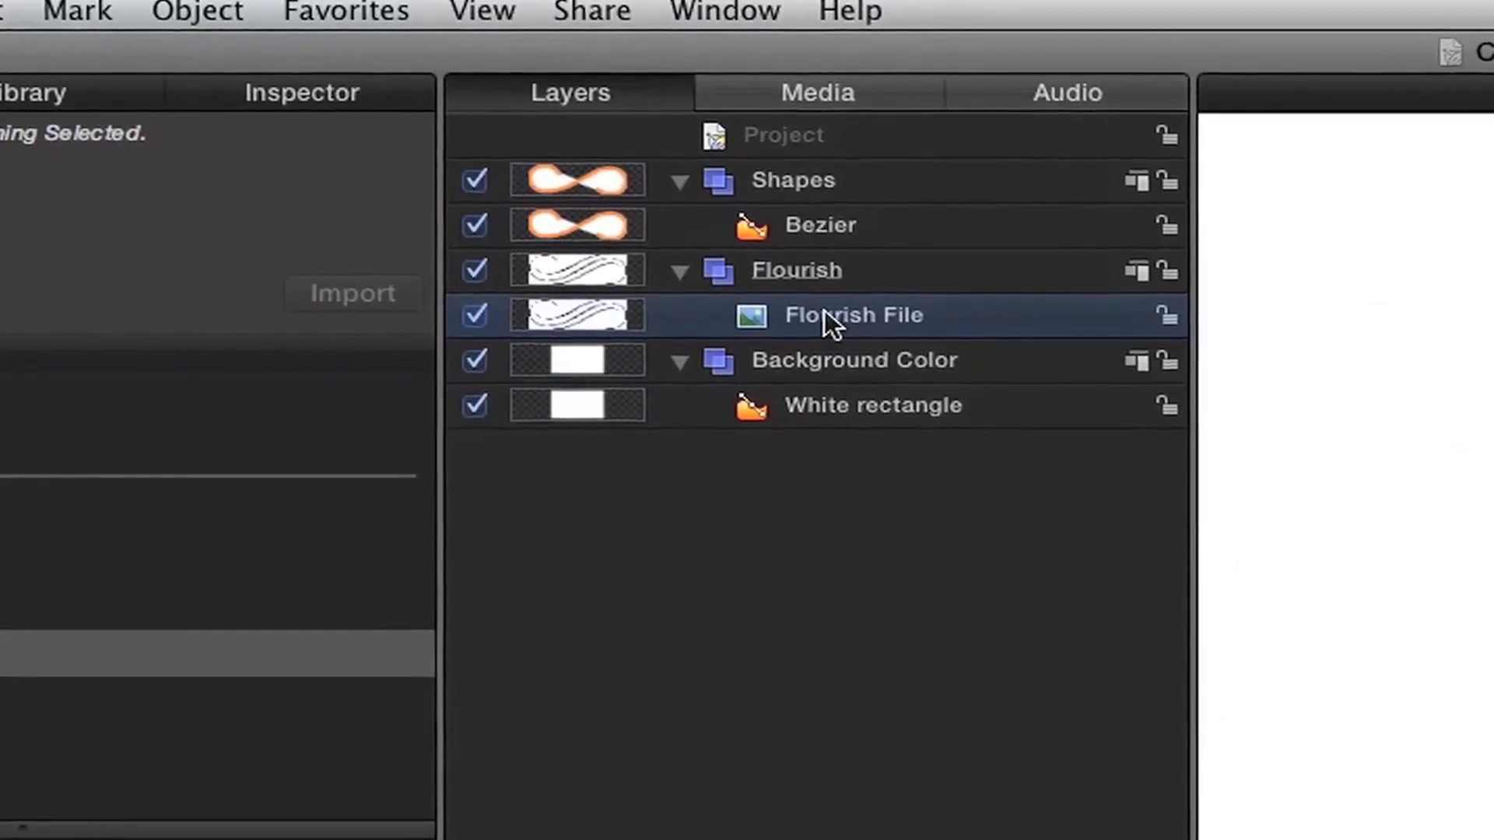
pyautogui.doubleClick(824, 314)
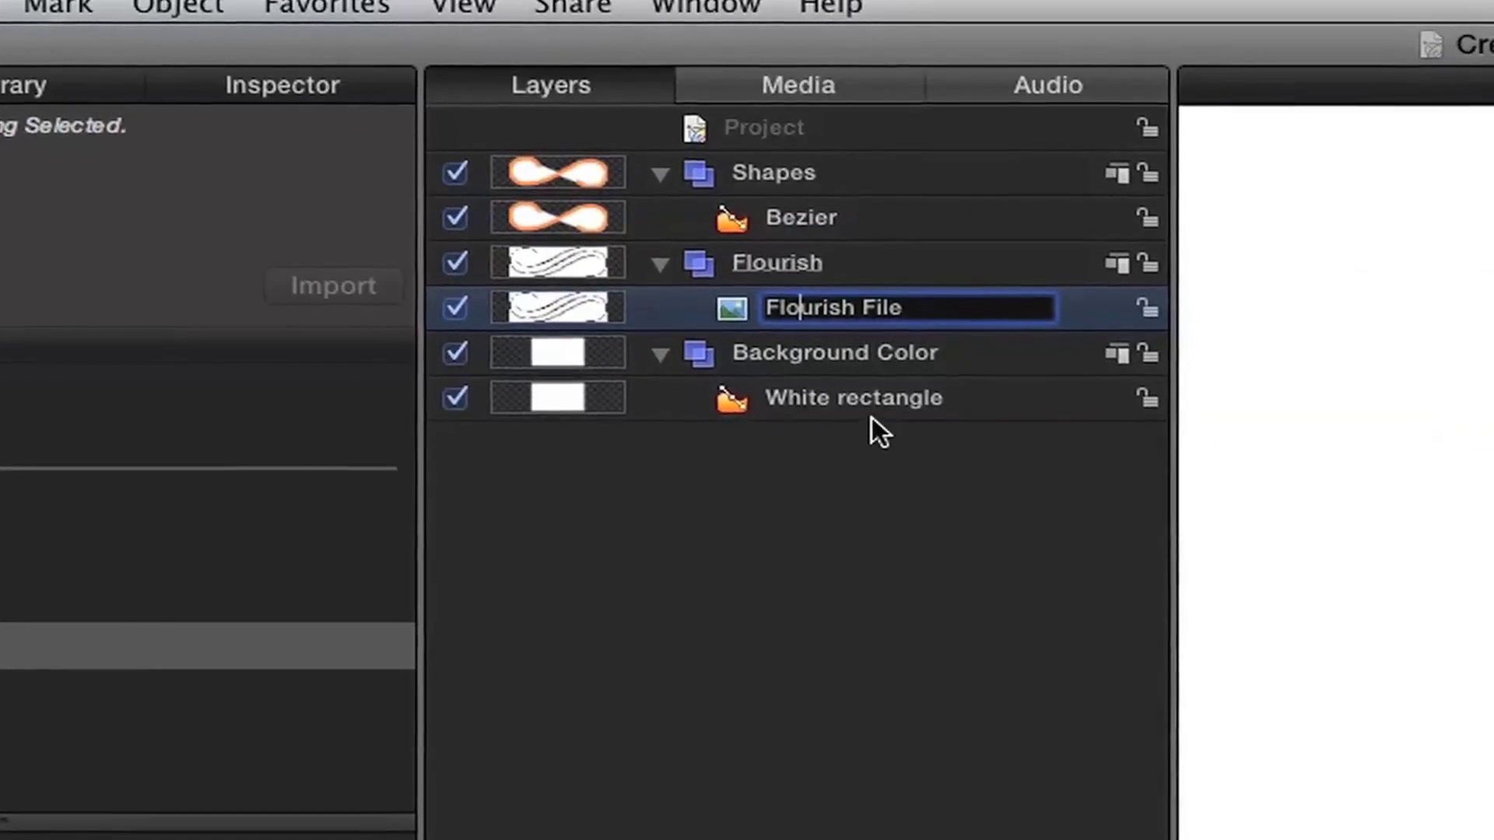
pyautogui.click(844, 404)
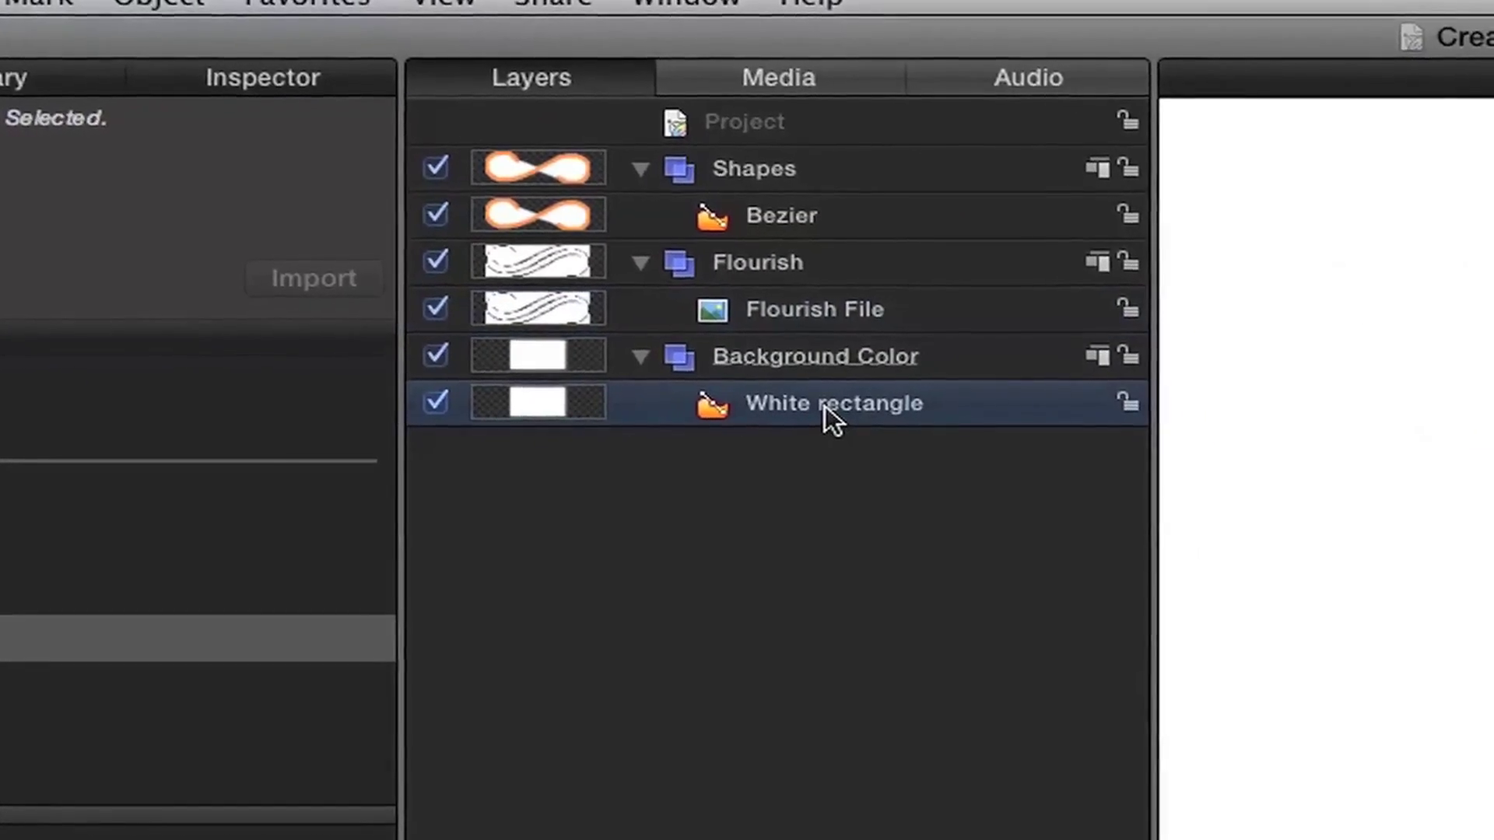
pyautogui.click(823, 364)
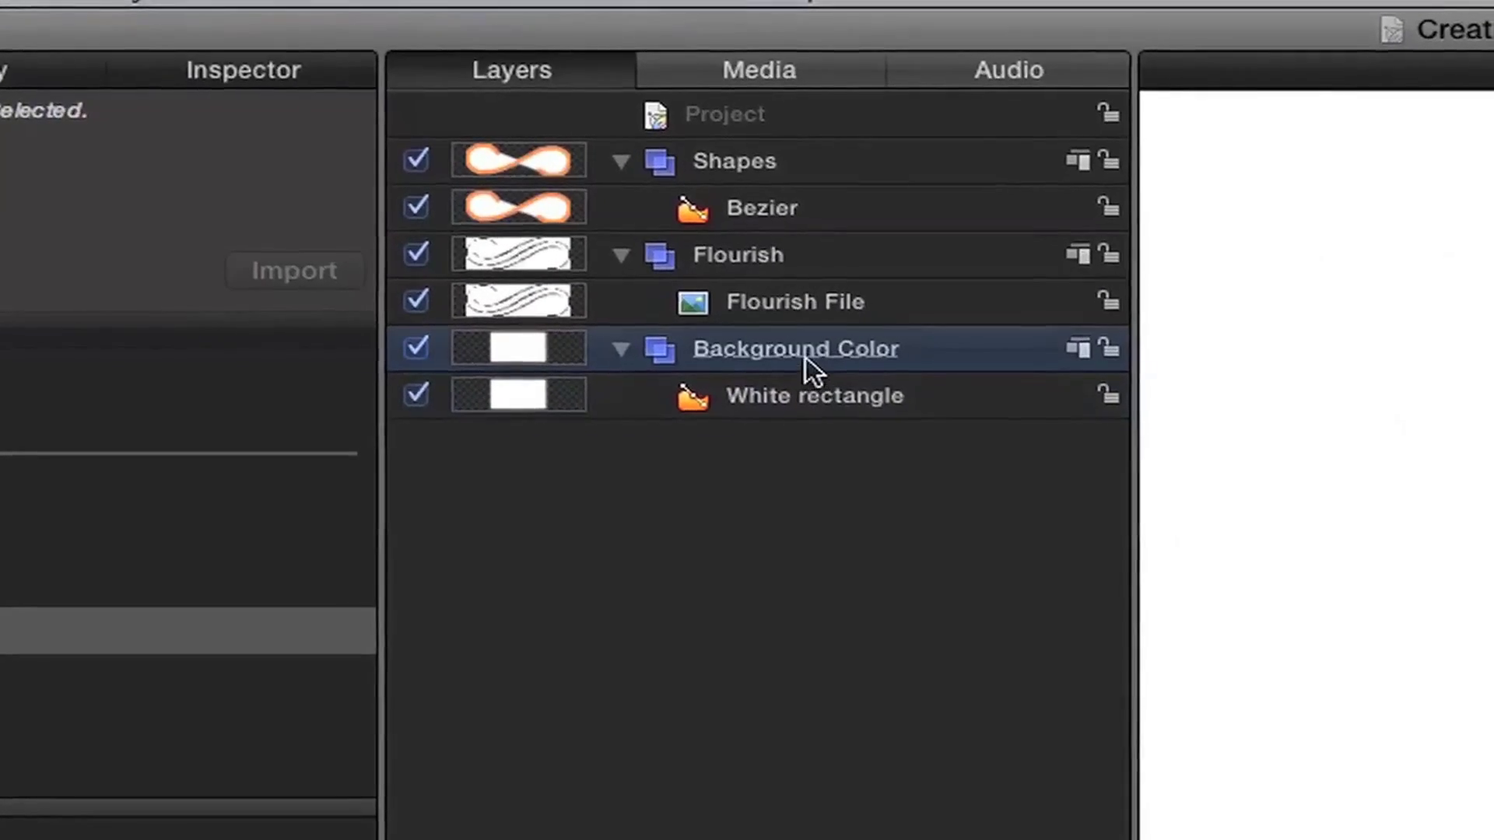
pyautogui.click(739, 168)
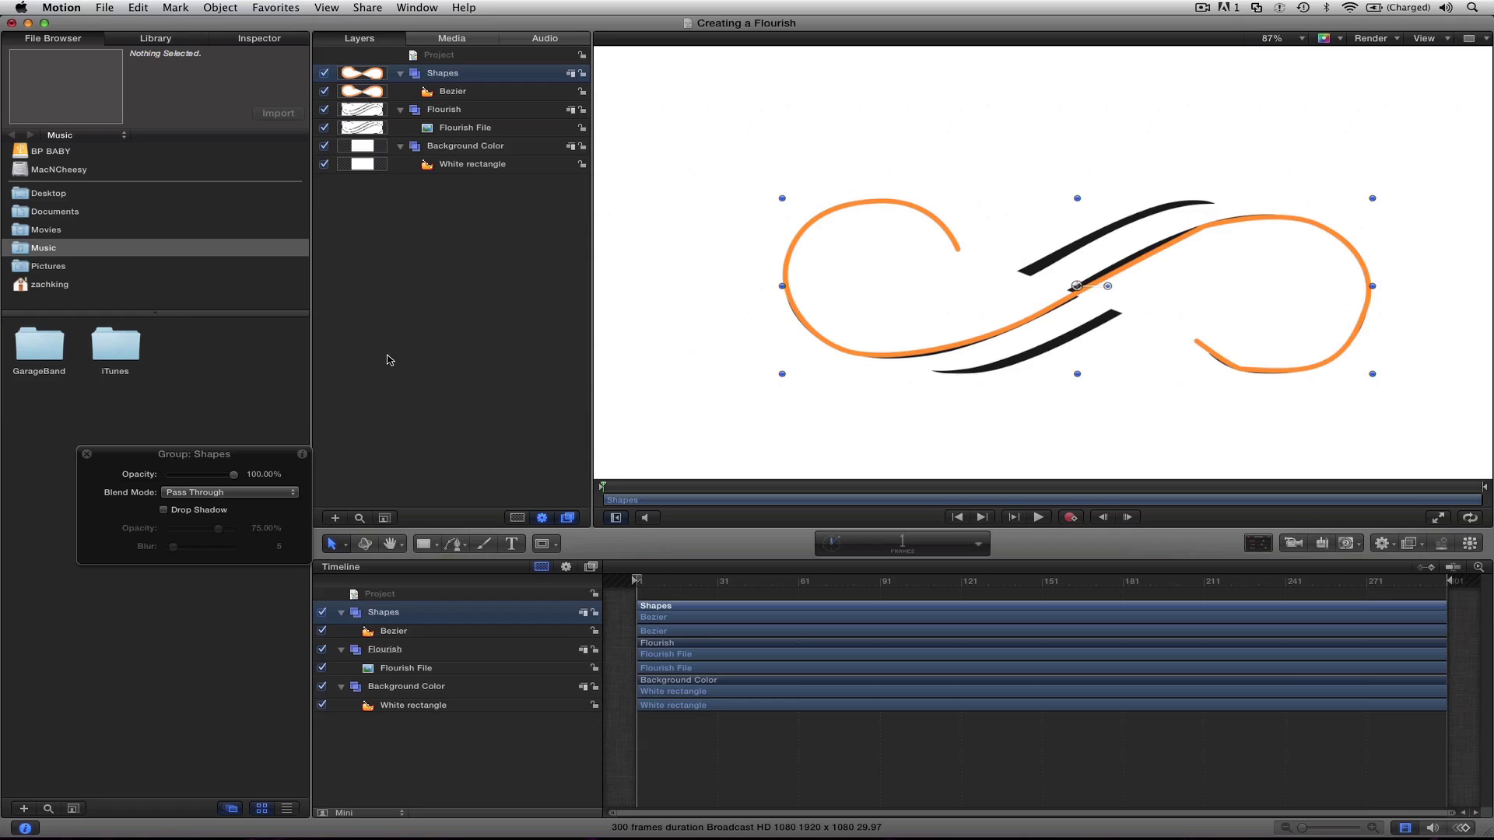
# - Move the heads-up display over the layer list and turn off the Bezier shape's fill
pyautogui.moveTo(208, 455); pyautogui.dragTo(438, 219)
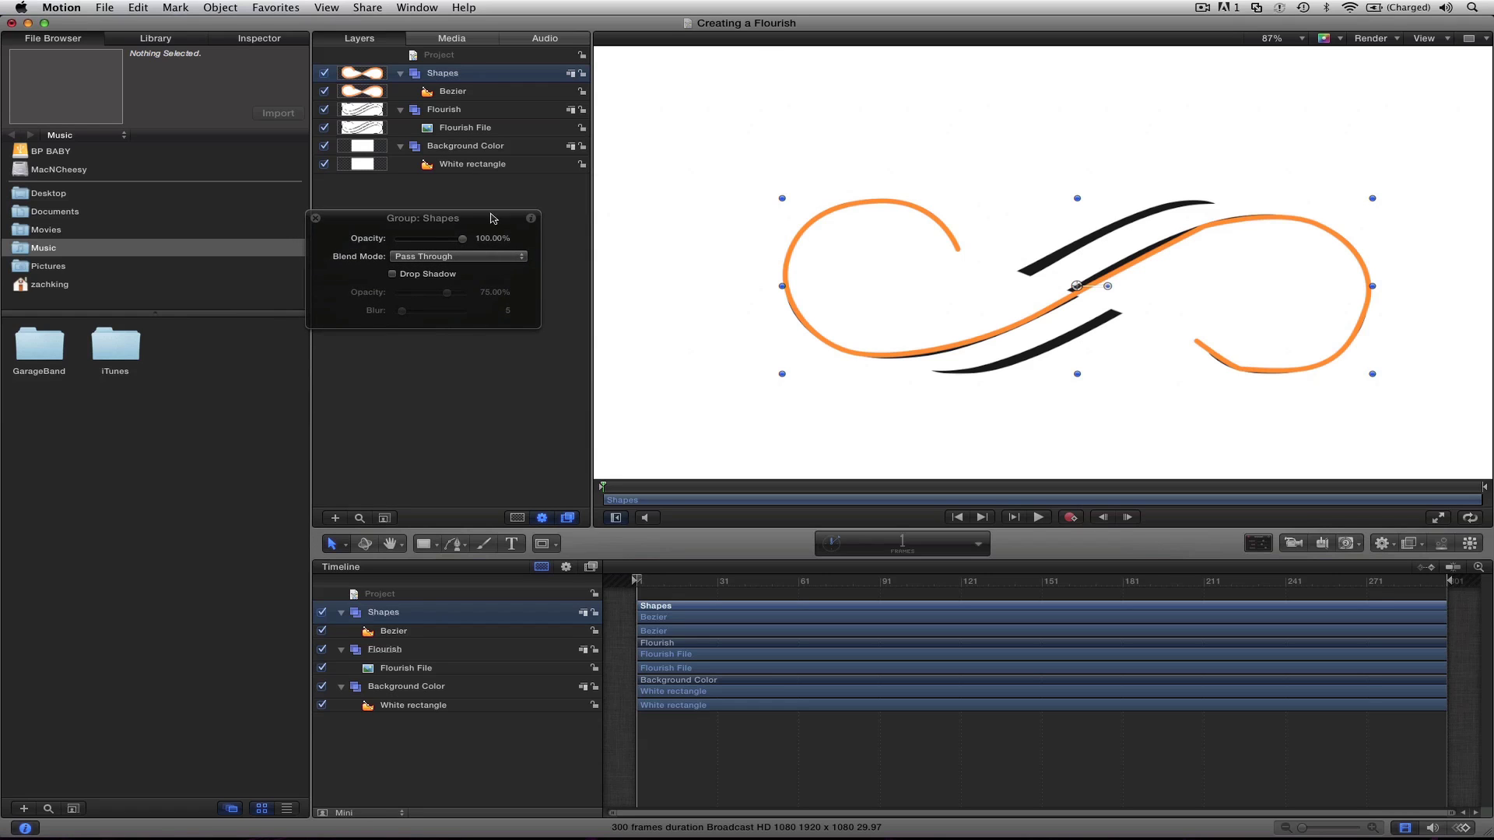
pyautogui.click(1249, 544)
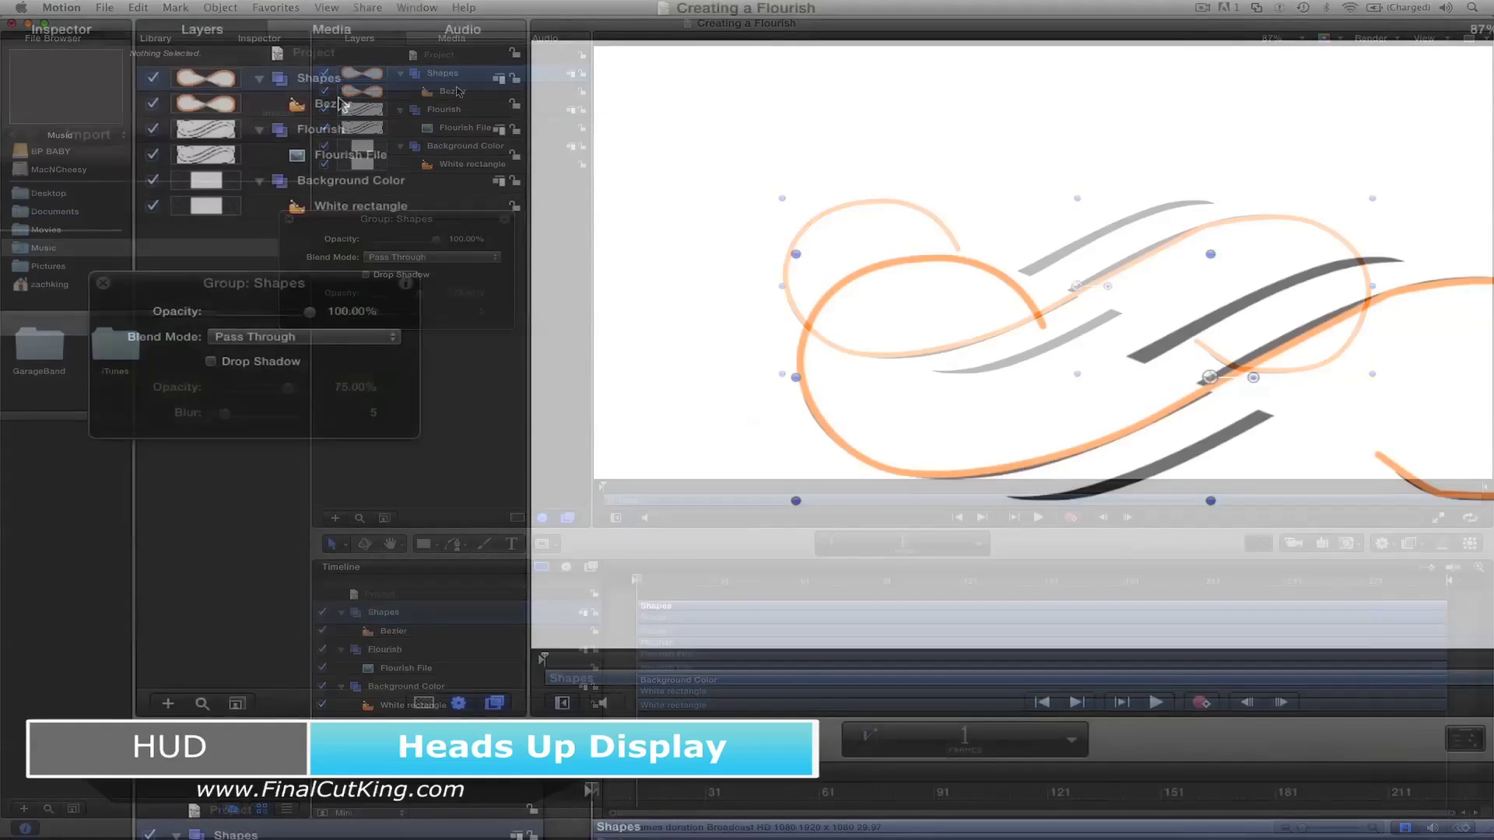
pyautogui.click(544, 91)
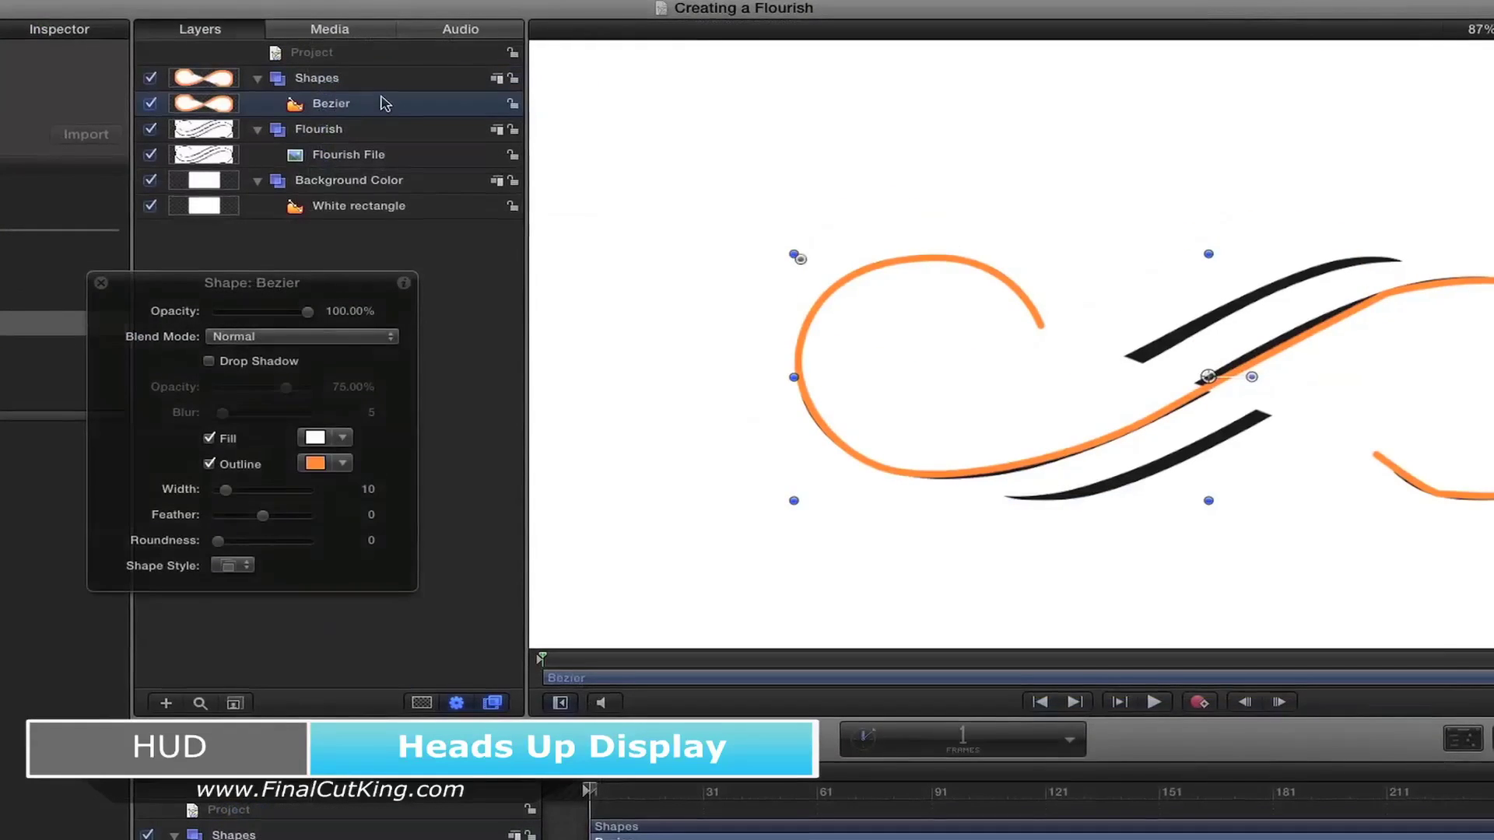
pyautogui.click(205, 438)
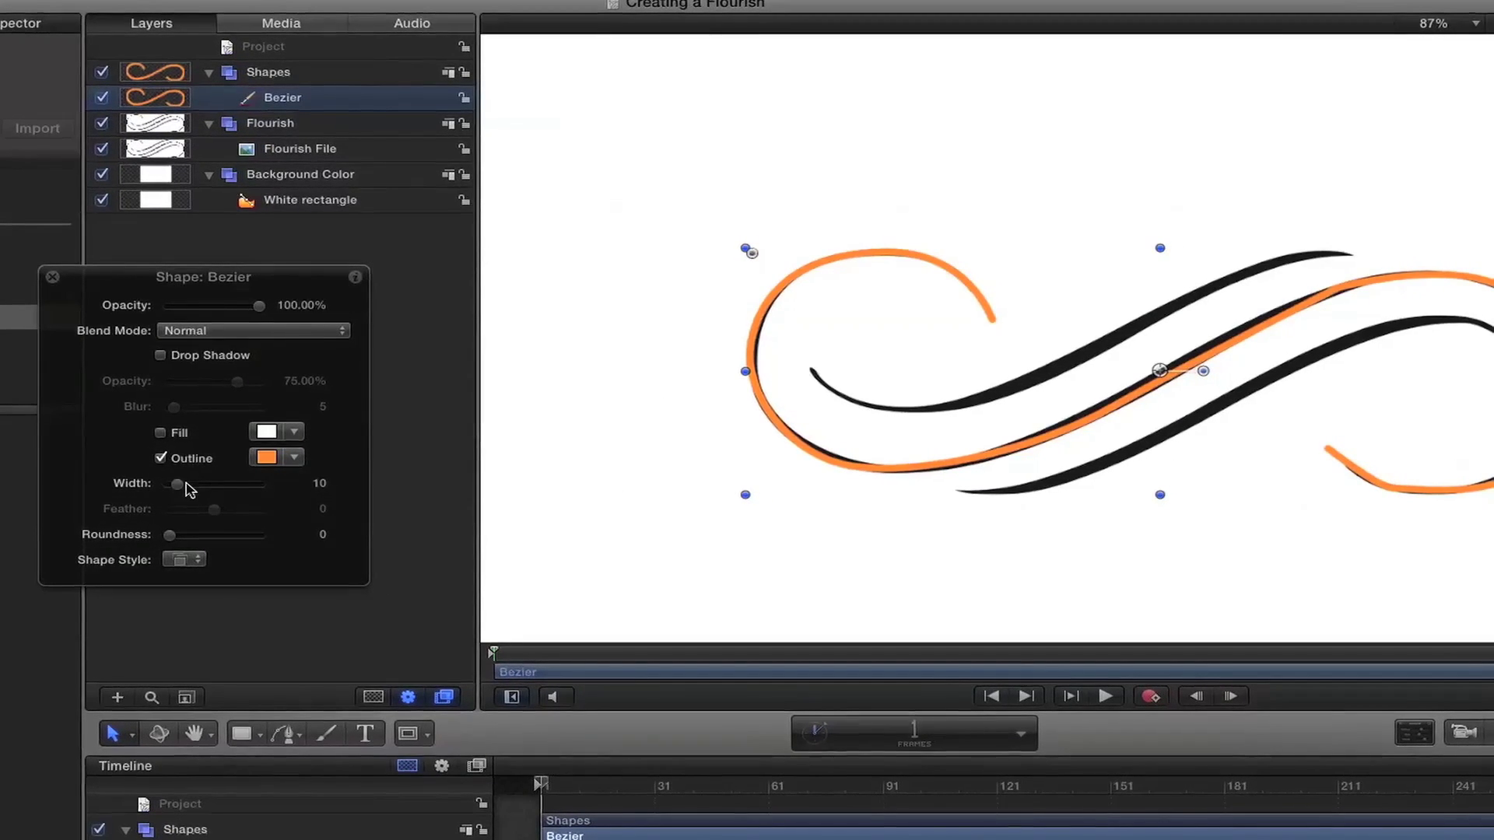
# - Change the Bezier shape's outline to blue and set its width to 42
pyautogui.moveTo(185, 484); pyautogui.dragTo(193, 488)
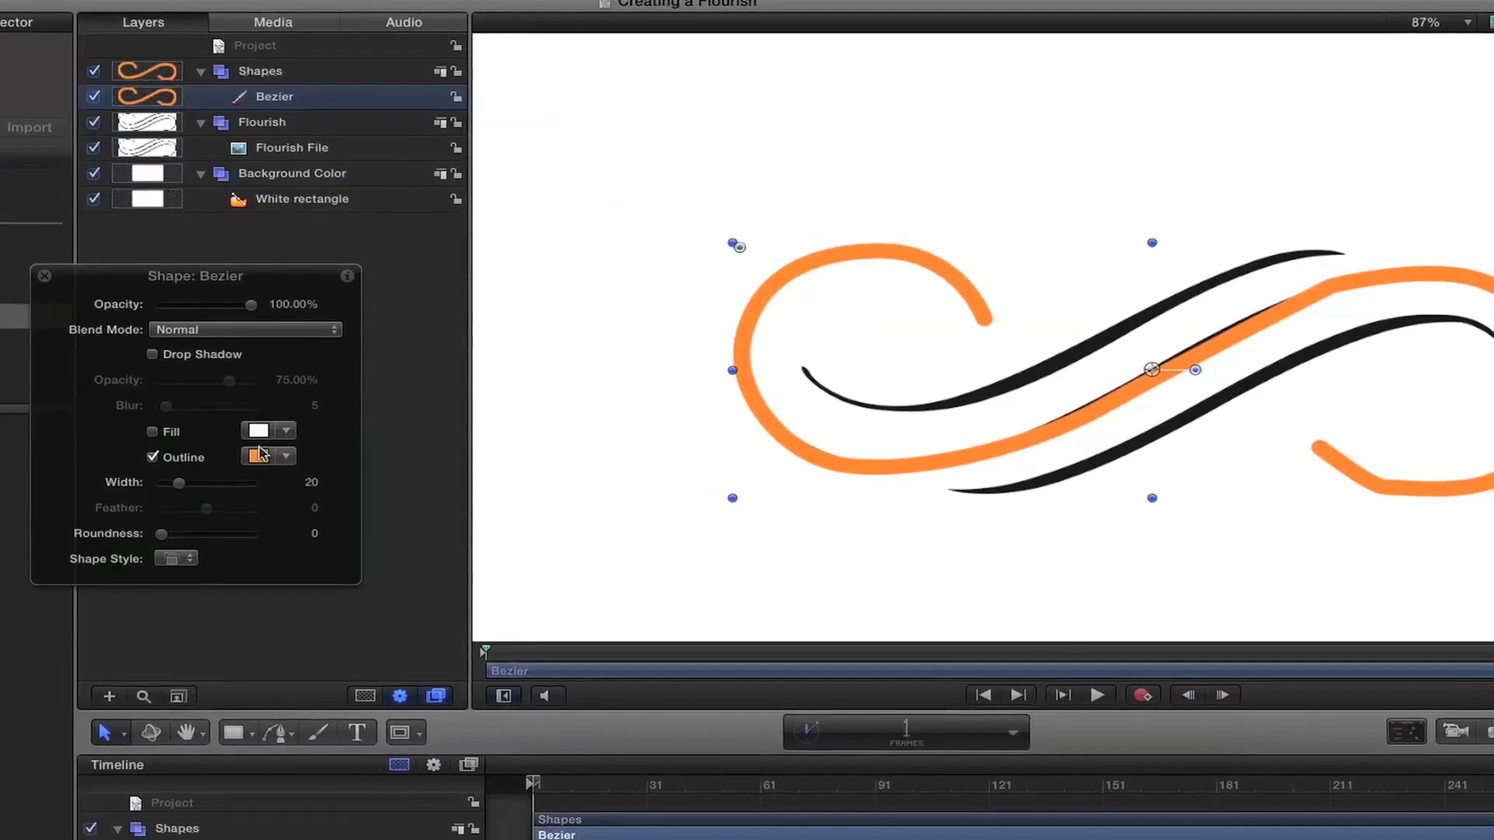
pyautogui.click(262, 457)
pyautogui.click(185, 761)
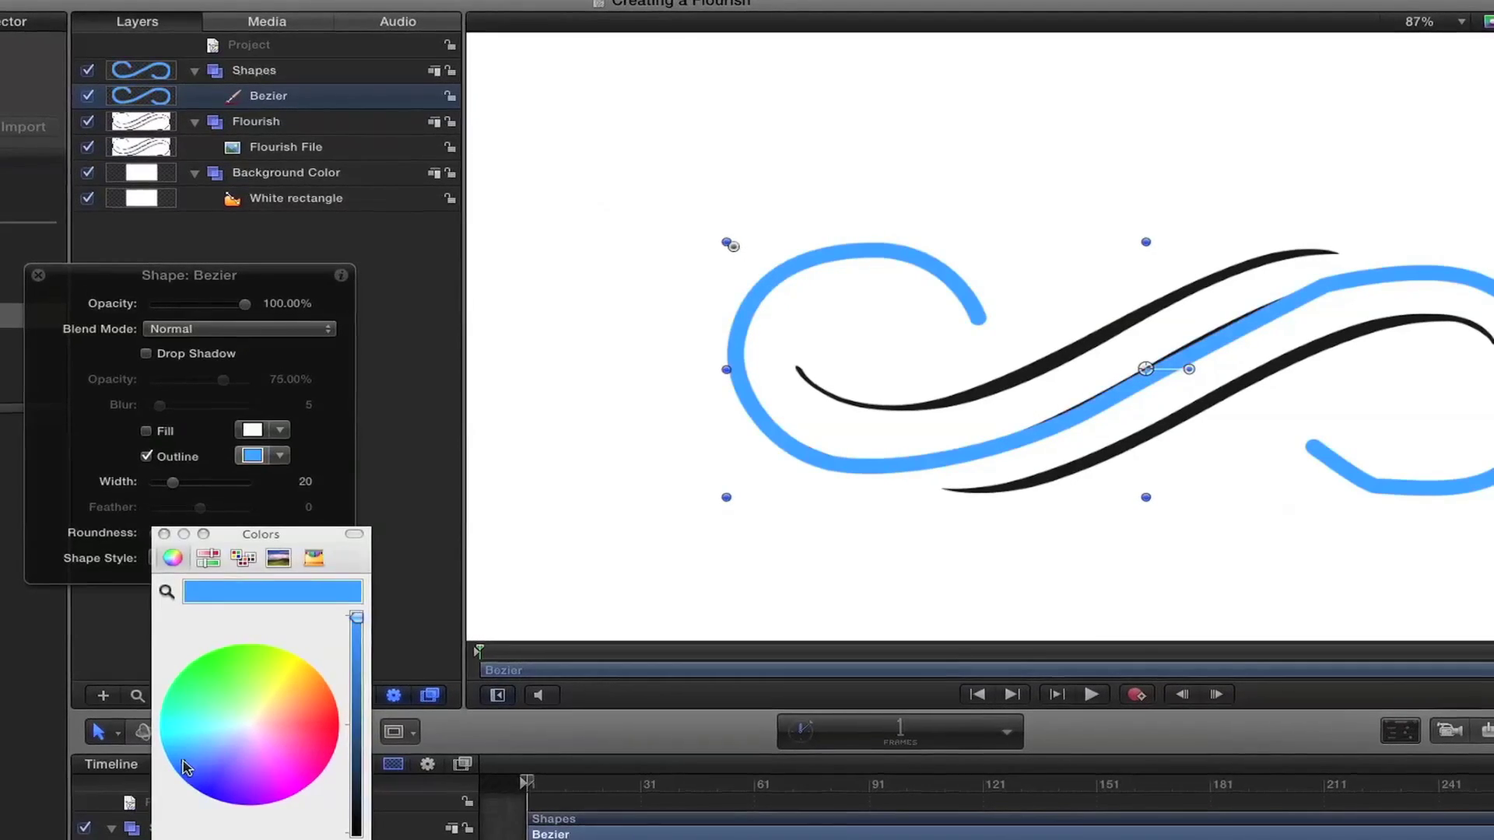
pyautogui.click(157, 534)
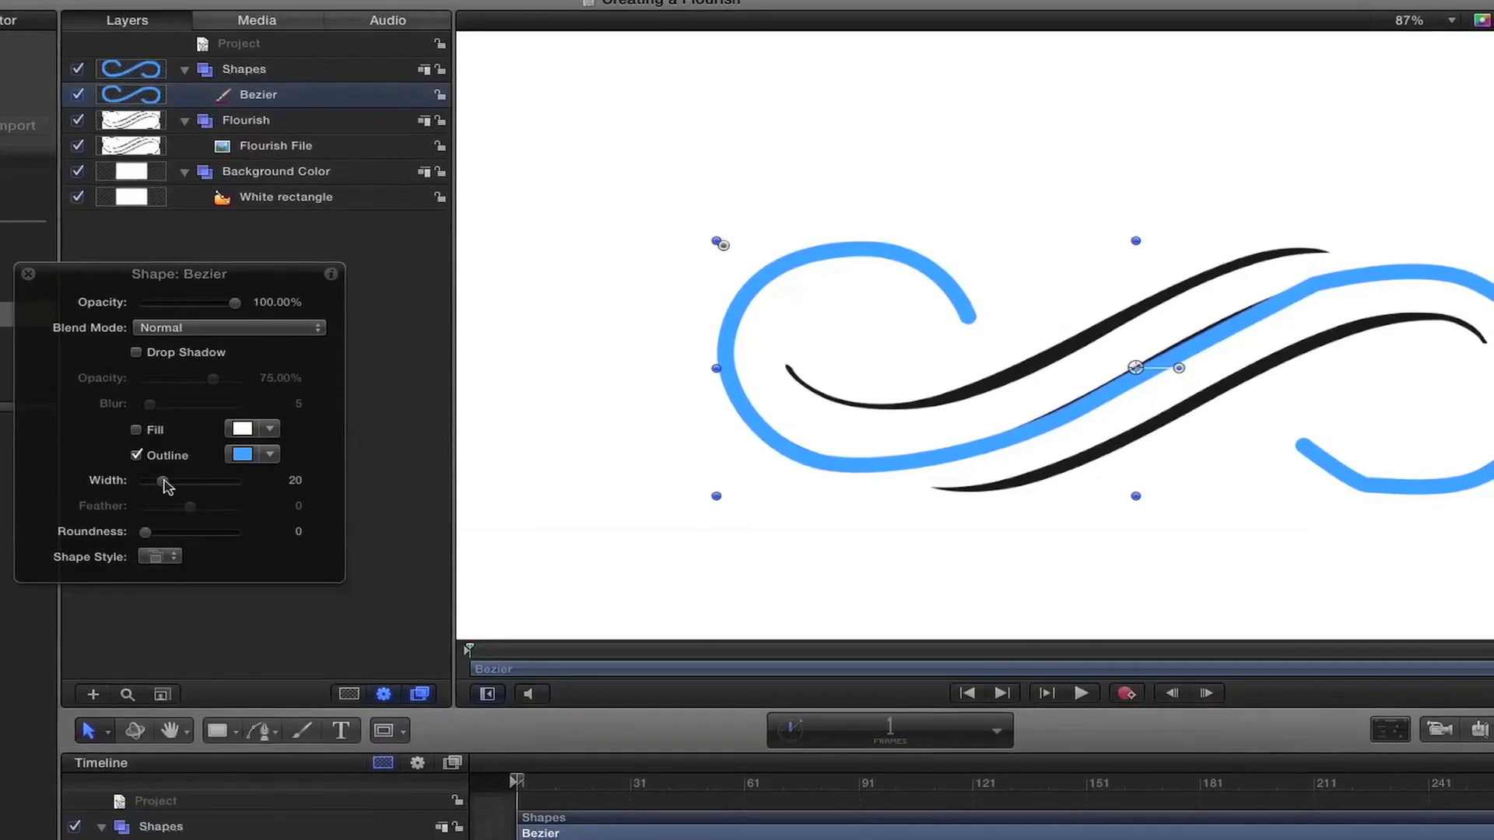
pyautogui.moveTo(162, 483); pyautogui.dragTo(182, 481)
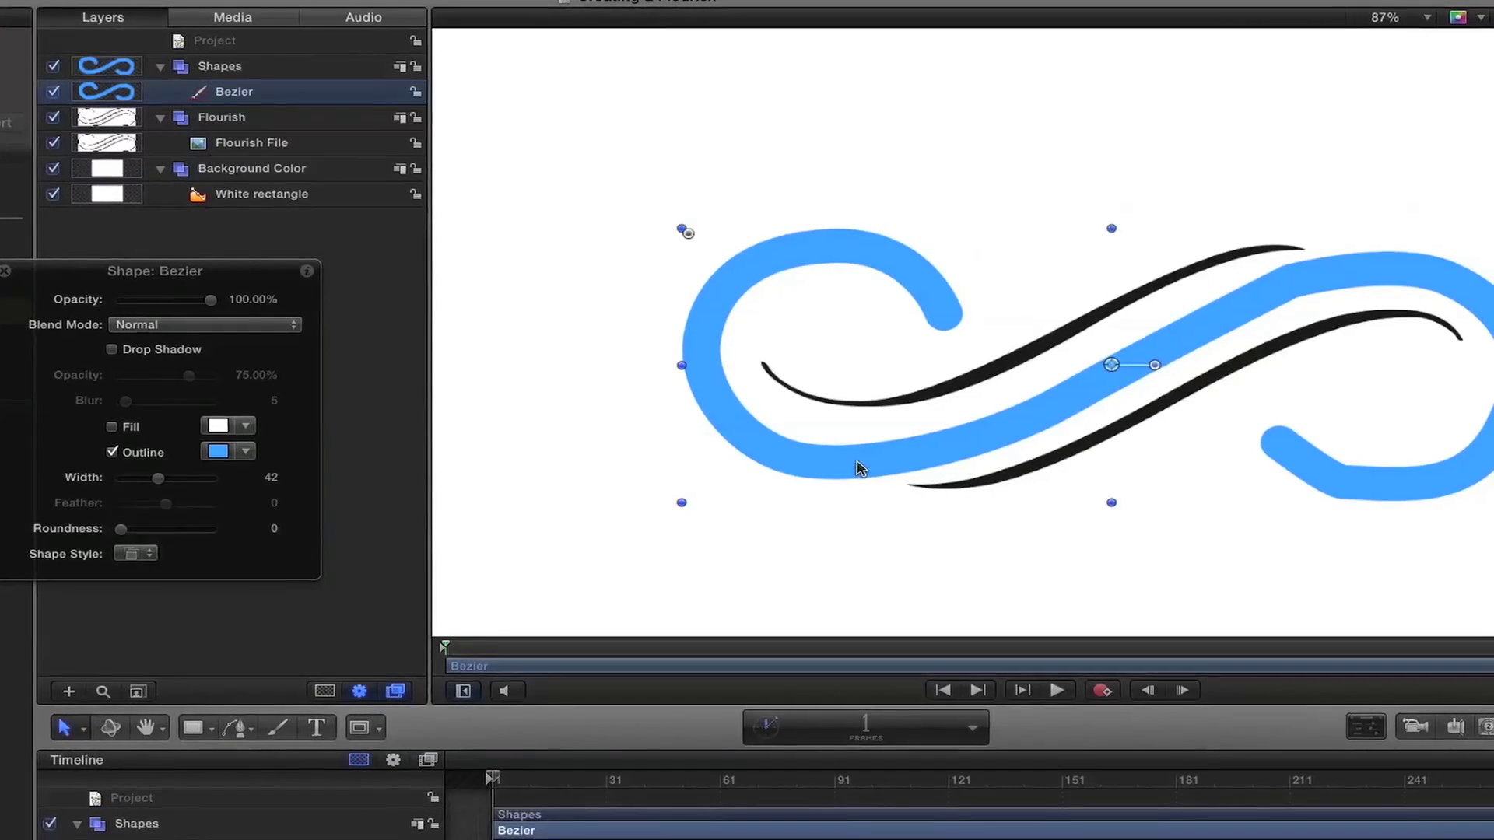
pyautogui.moveTo(251, 265); pyautogui.dragTo(138, 304)
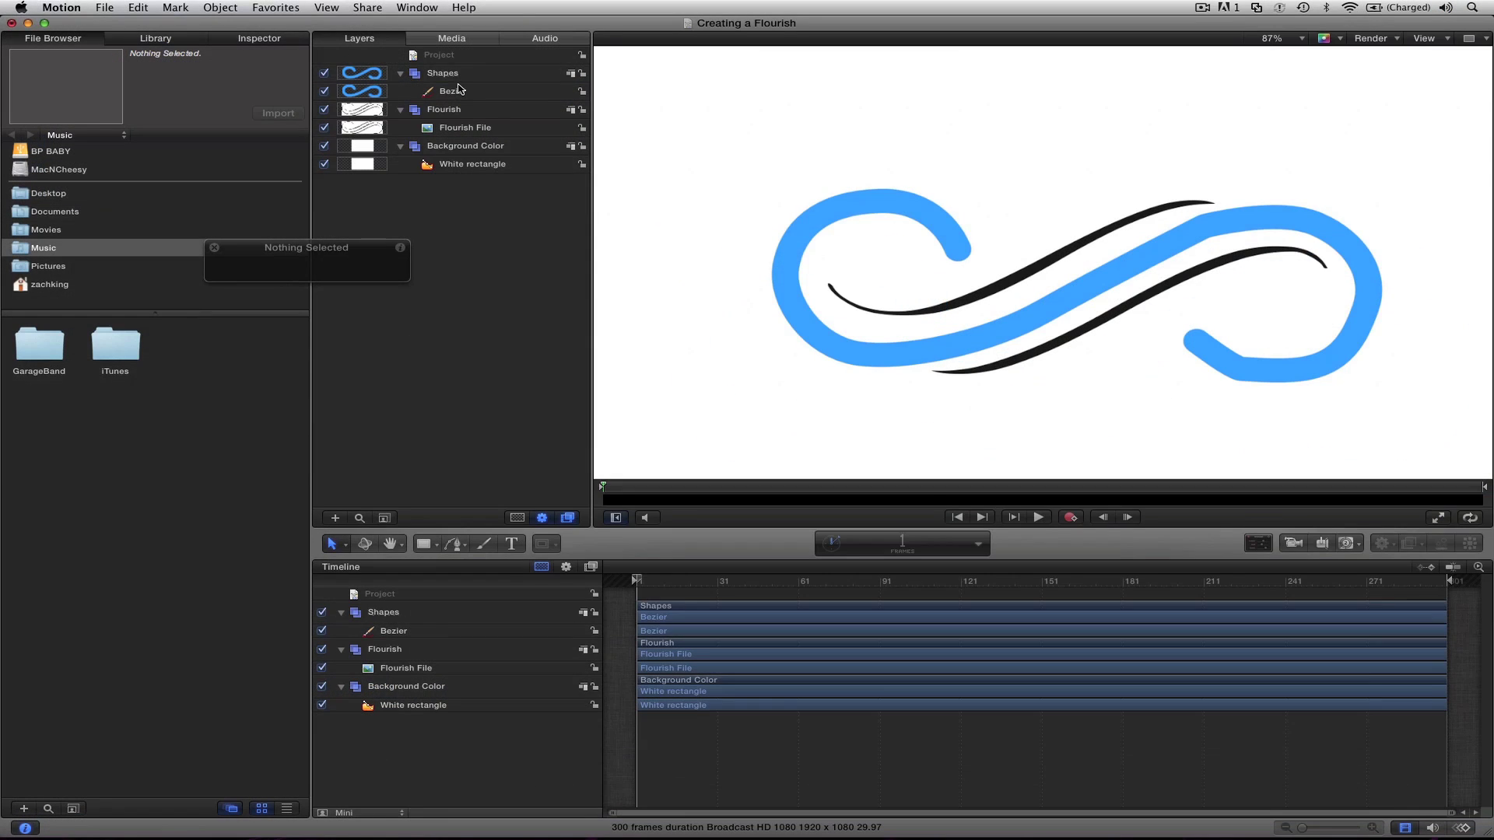
# - Trace the flourish's upper curve with a second open Bezier path inside the Shapes group
pyautogui.click(211, 63)
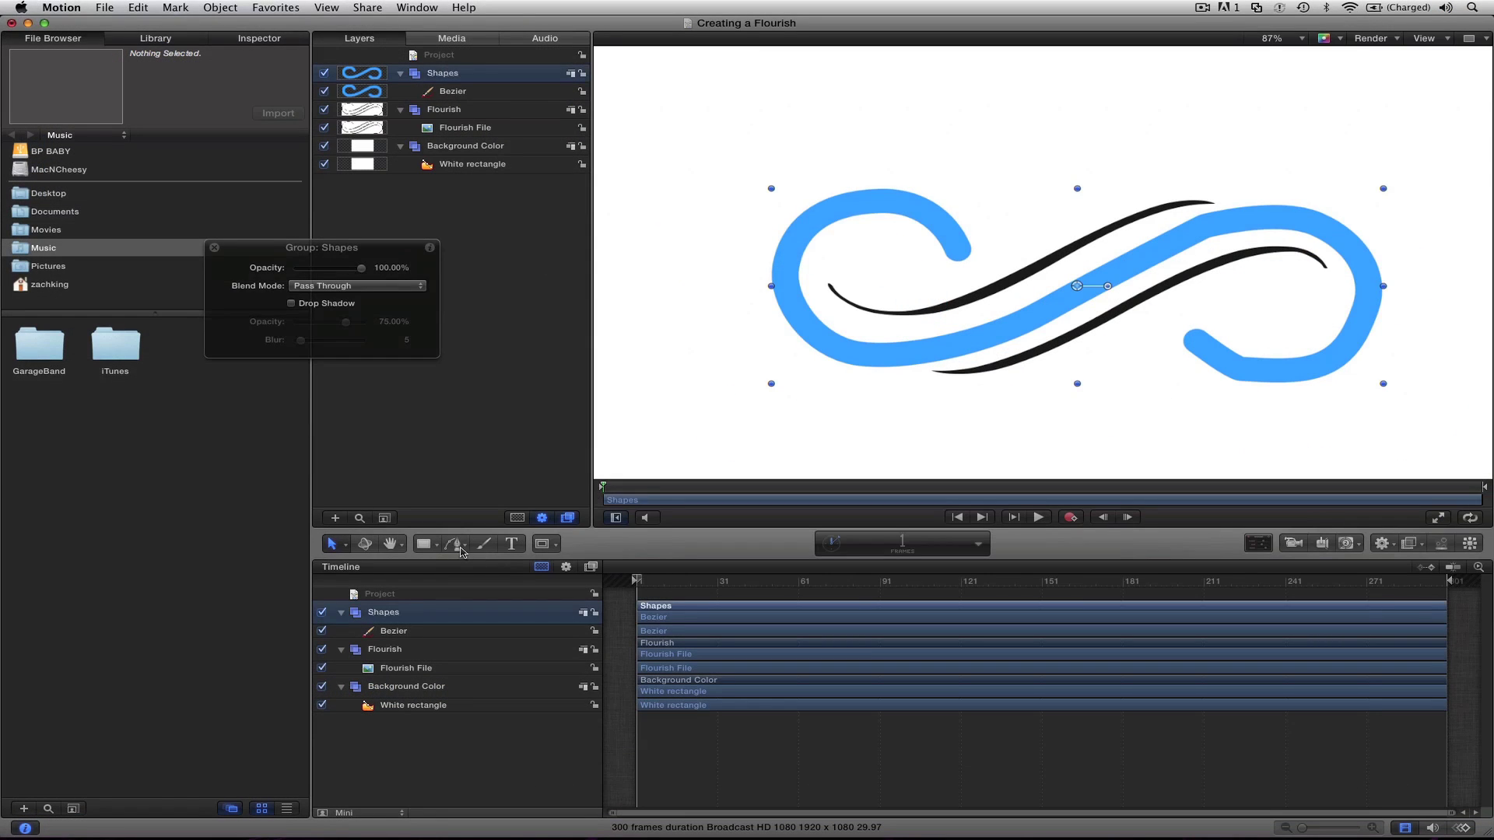
pyautogui.click(455, 544)
pyautogui.click(828, 286)
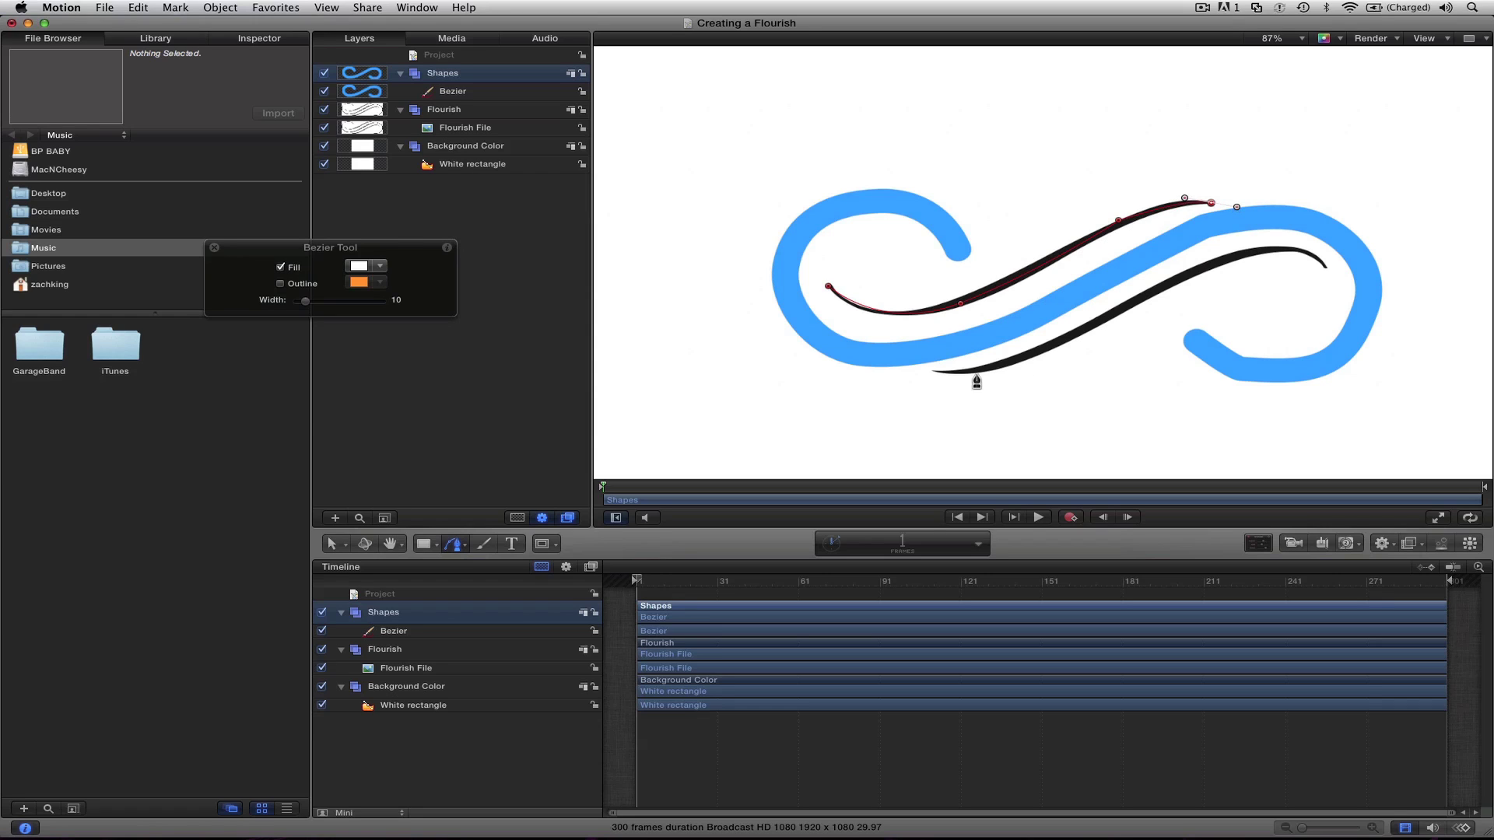
pyautogui.click(335, 545)
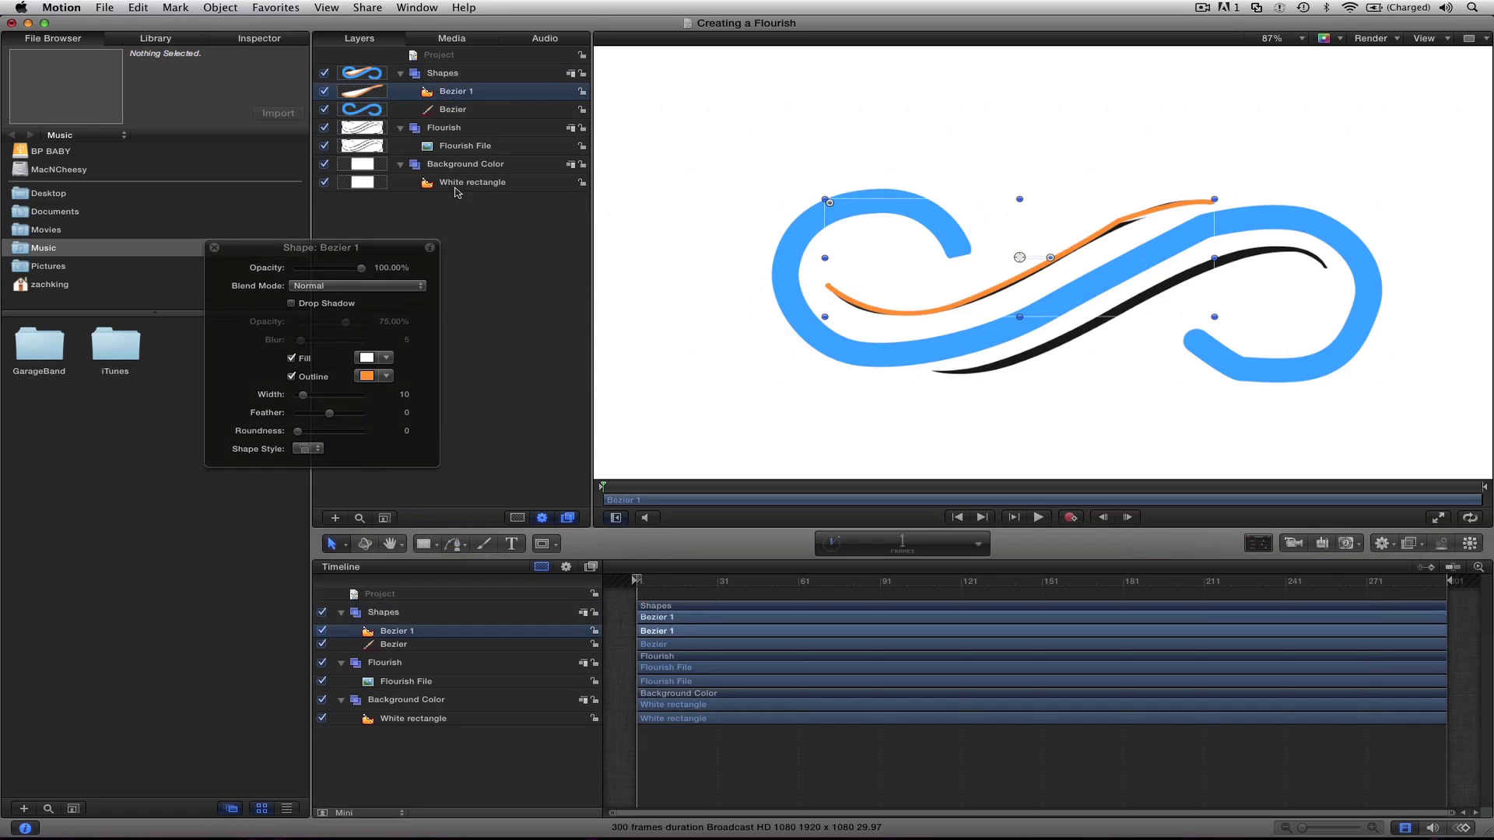
# - Rename the upper curve's shape as top and the blue central curve's shape as middle
pyautogui.doubleClick(445, 91)
pyautogui.write('tp[')
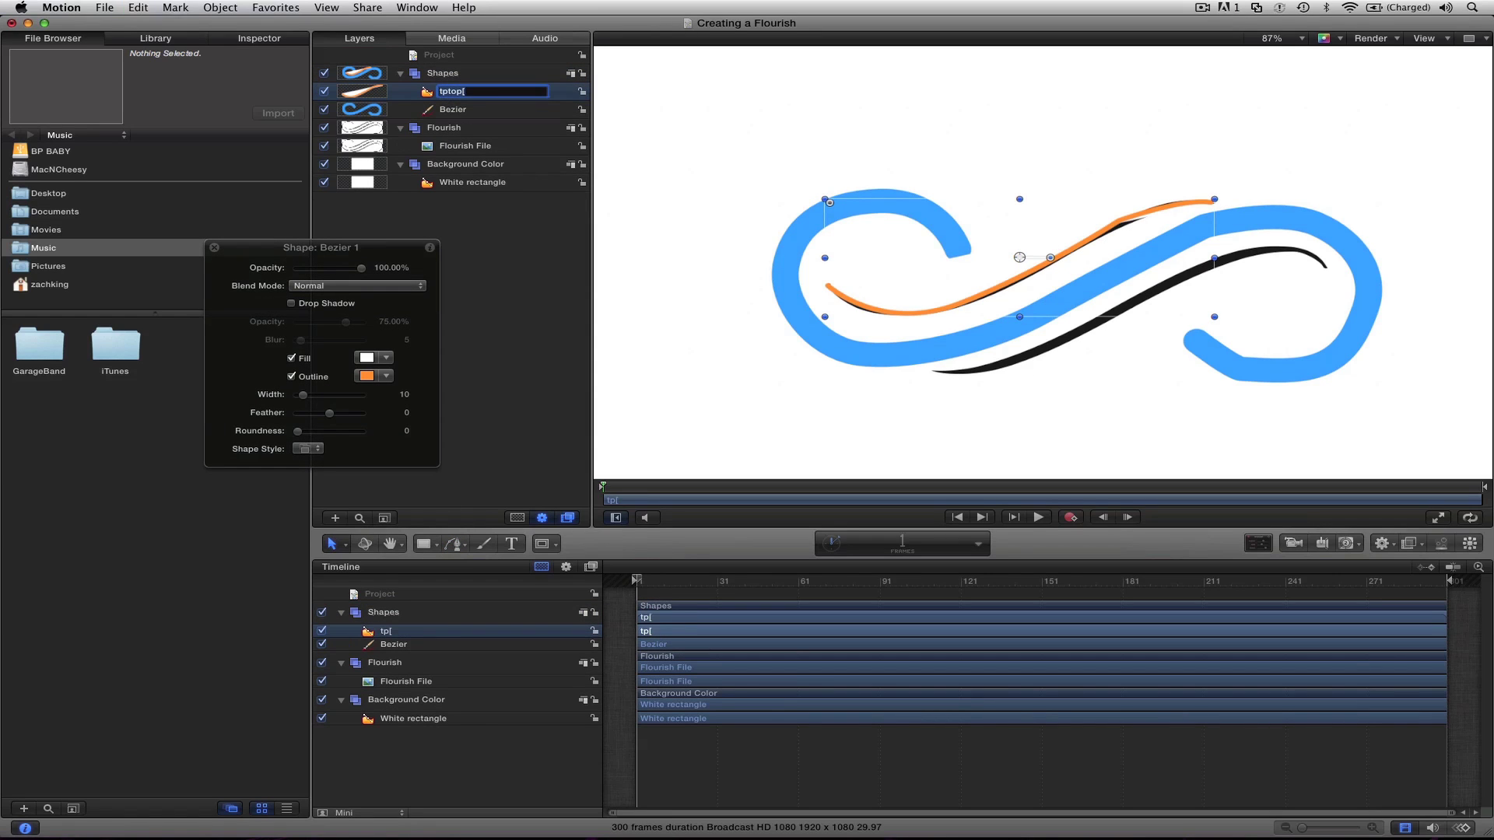
pyautogui.doubleClick(461, 109)
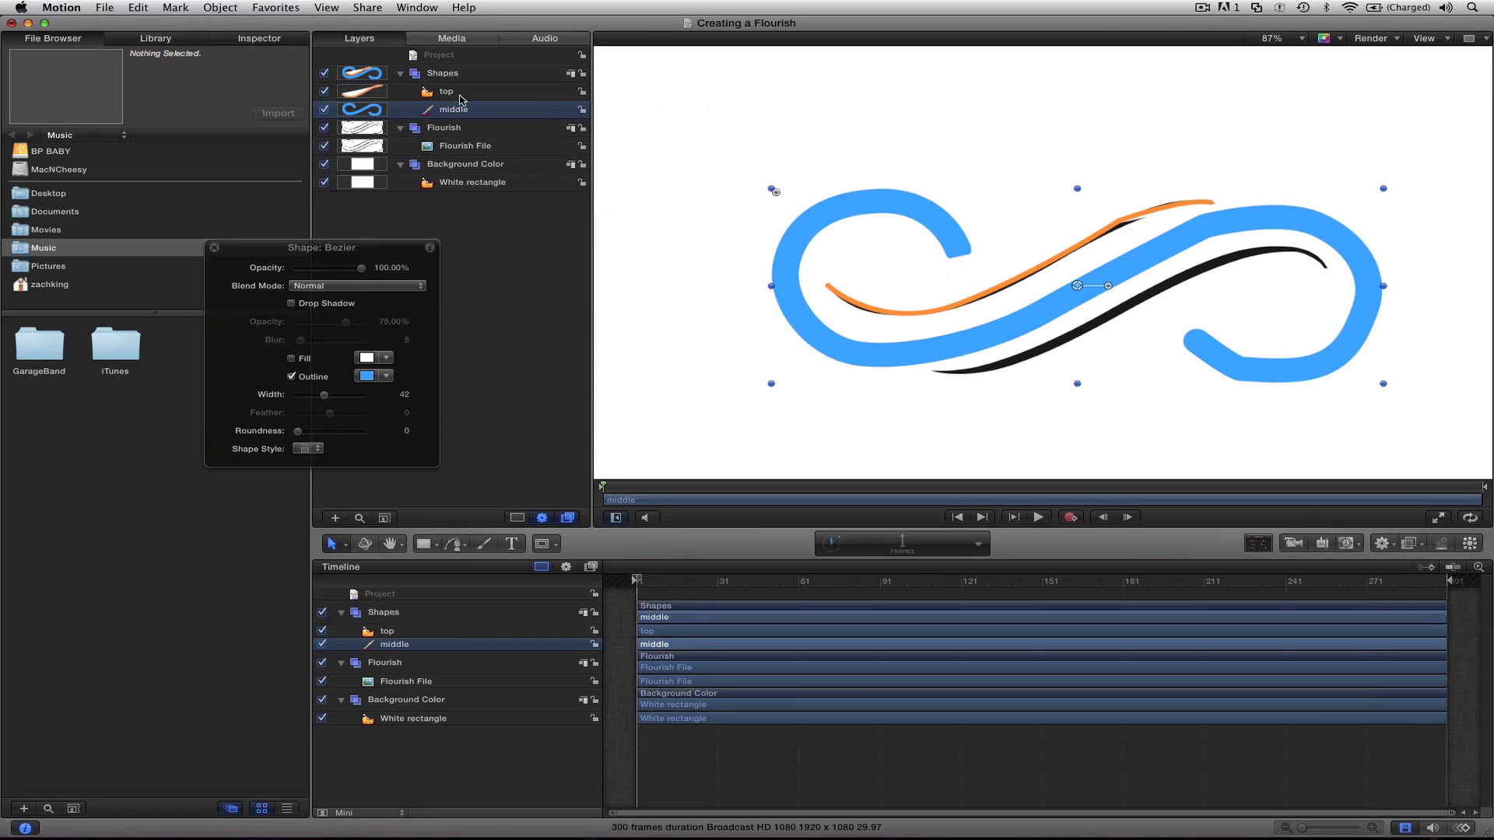
# - Turn off the top shape's fill and set its outline width to 31
pyautogui.click(465, 93)
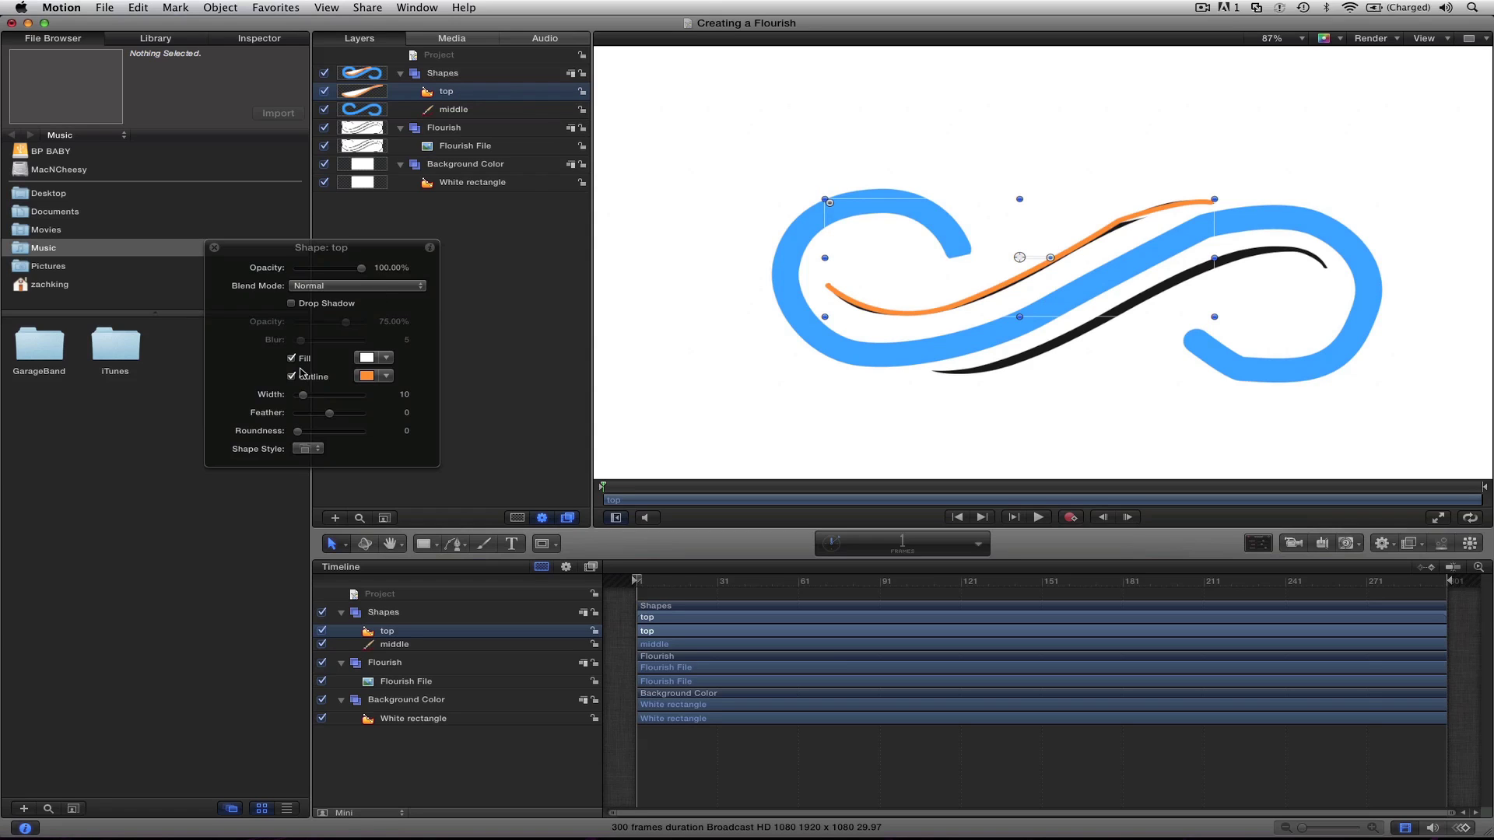
pyautogui.moveTo(315, 395); pyautogui.dragTo(319, 401)
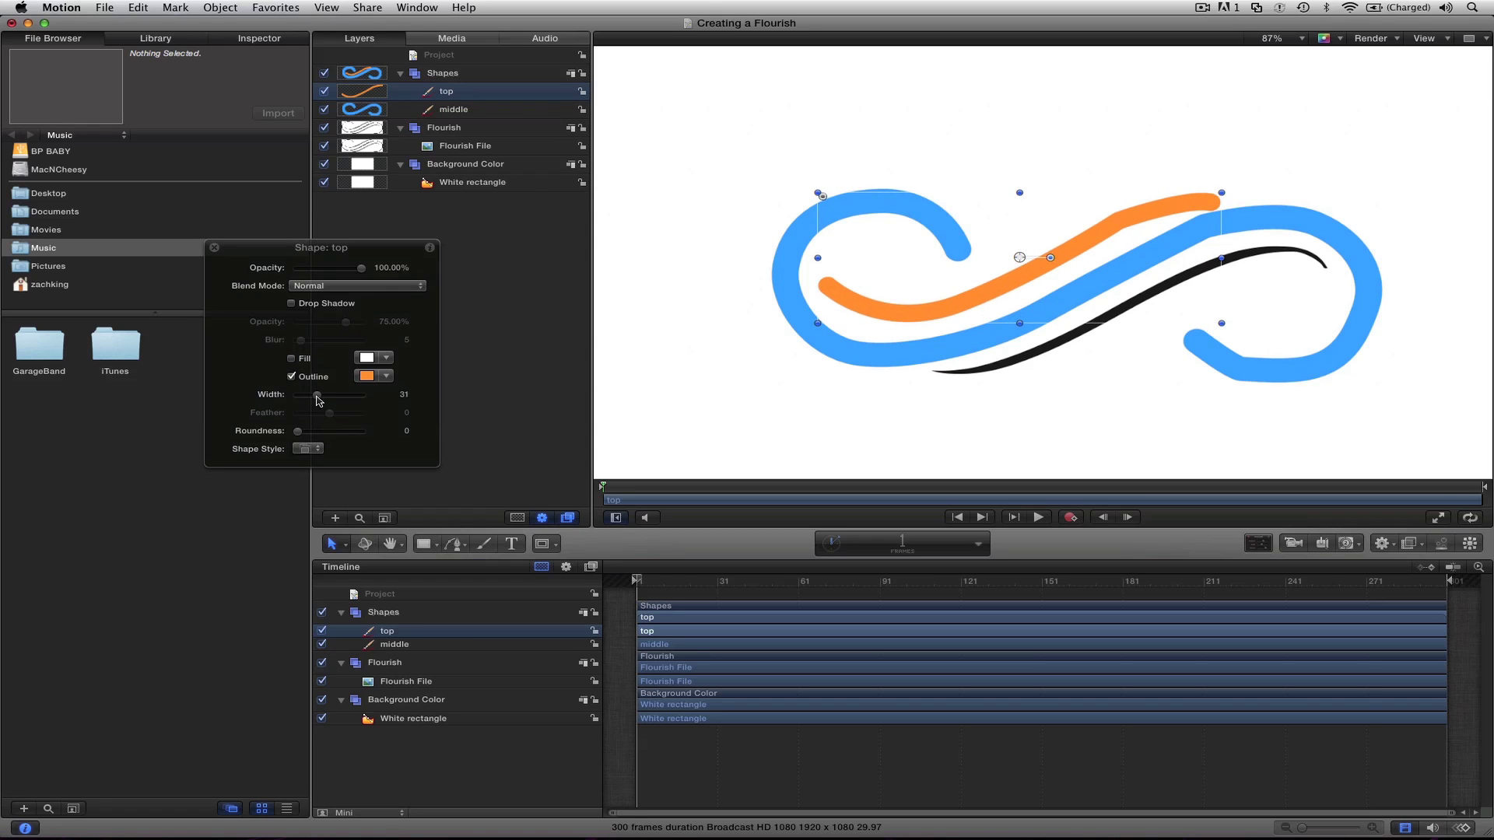
# - Trace the flourish's lower curve with a third open Bezier path inside the Shapes group
pyautogui.click(1029, 260)
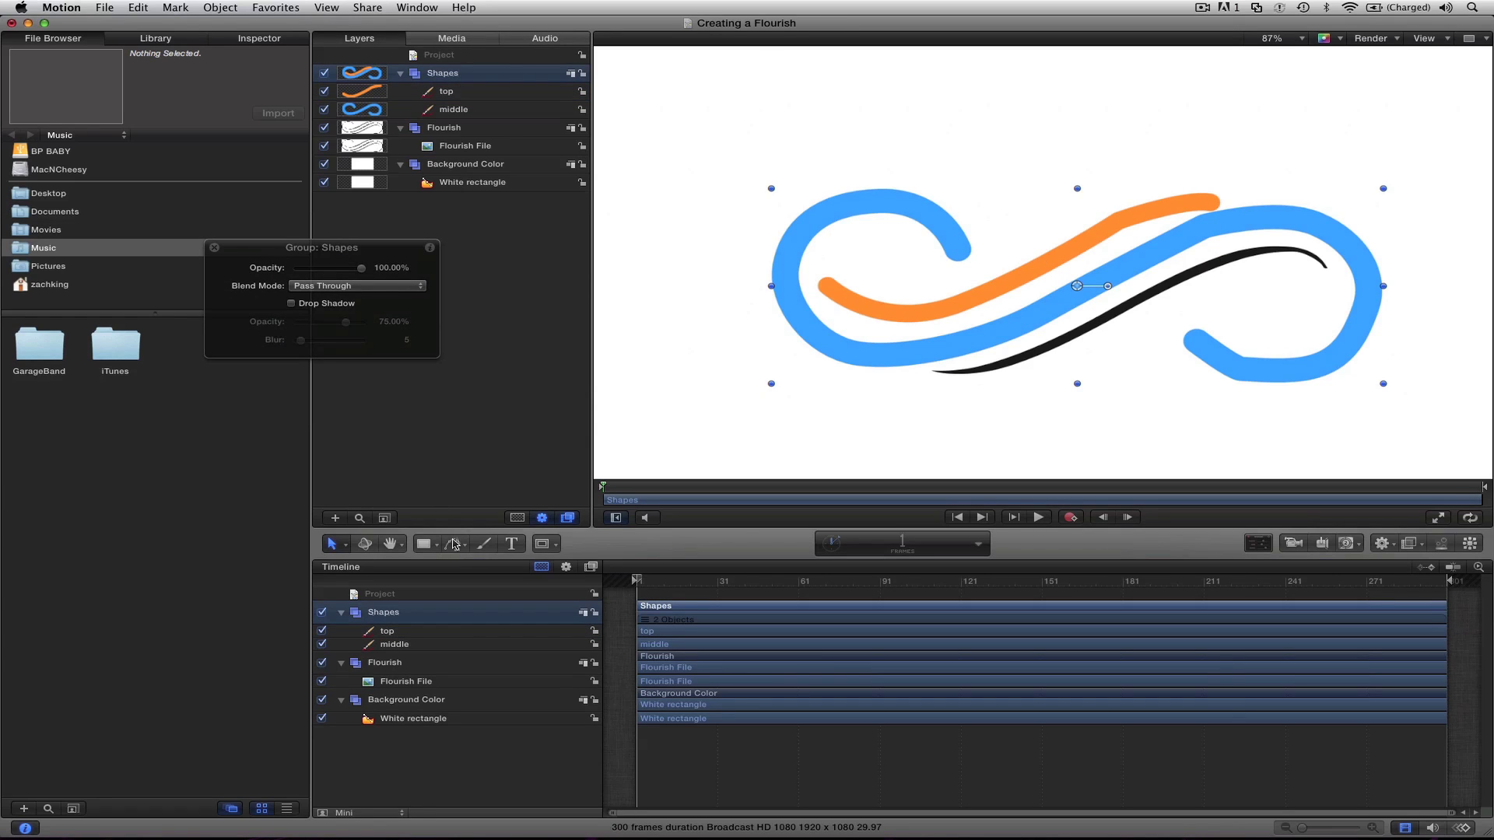
pyautogui.click(455, 544)
pyautogui.click(918, 370)
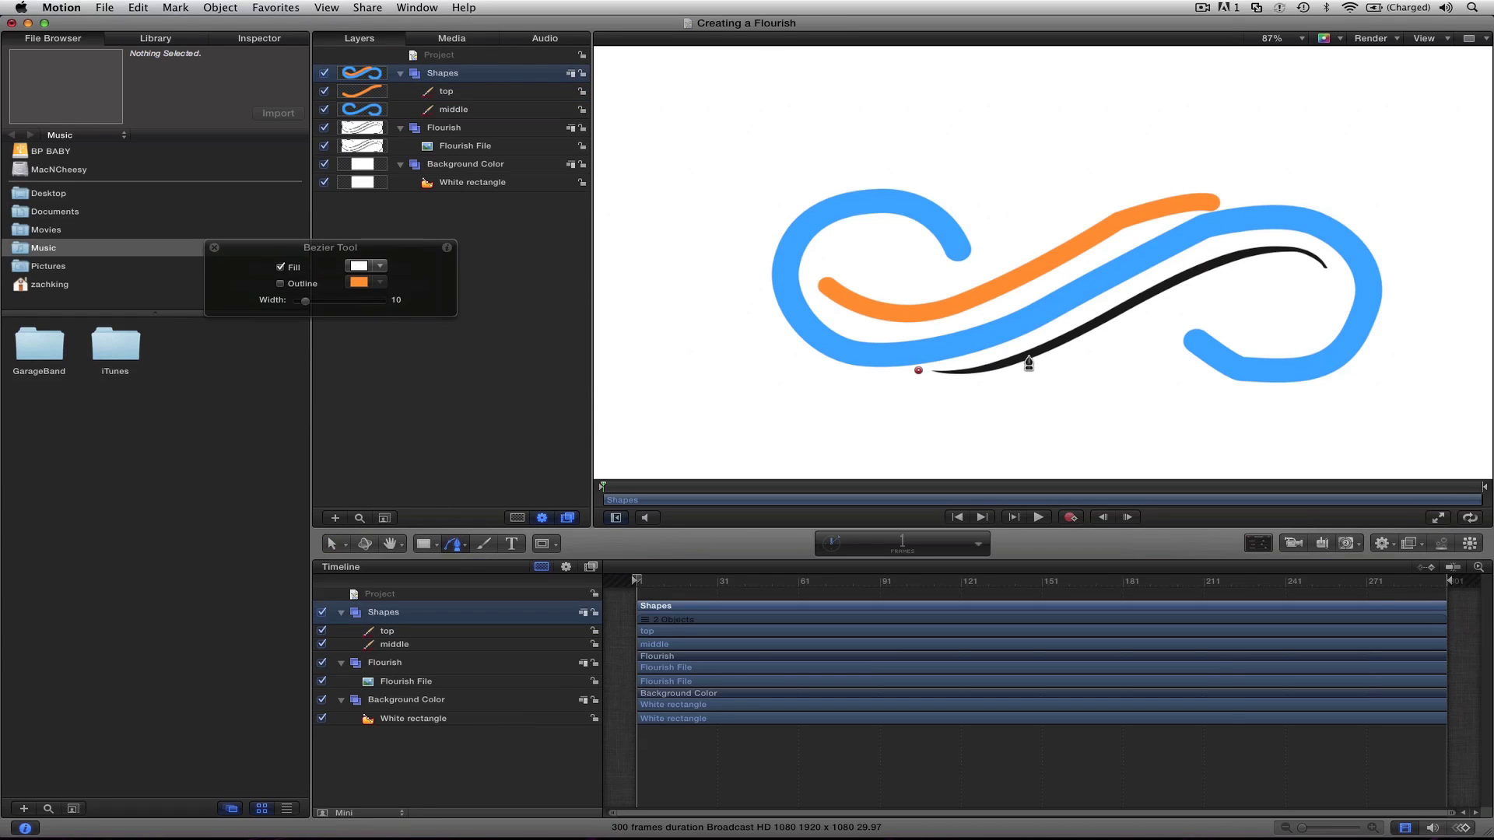
pyautogui.moveTo(1028, 355); pyautogui.dragTo(1075, 334)
pyautogui.click(1165, 284)
pyautogui.moveTo(1257, 249); pyautogui.dragTo(1335, 283)
pyautogui.click(333, 542)
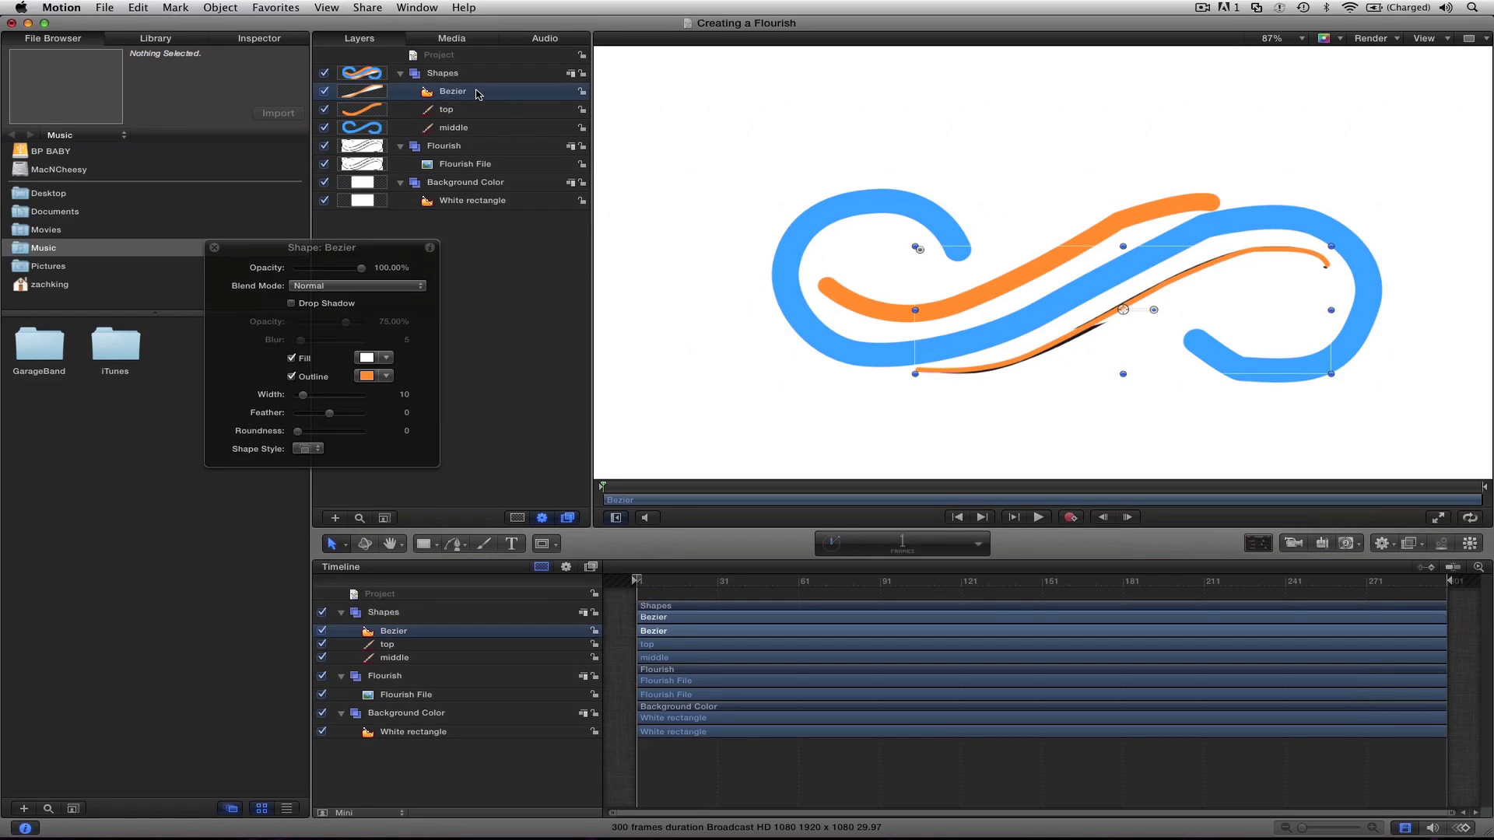
# - Turn off the lower Bezier shape's fill, change its outline to turquoise and set its width to 24
pyautogui.click(302, 360)
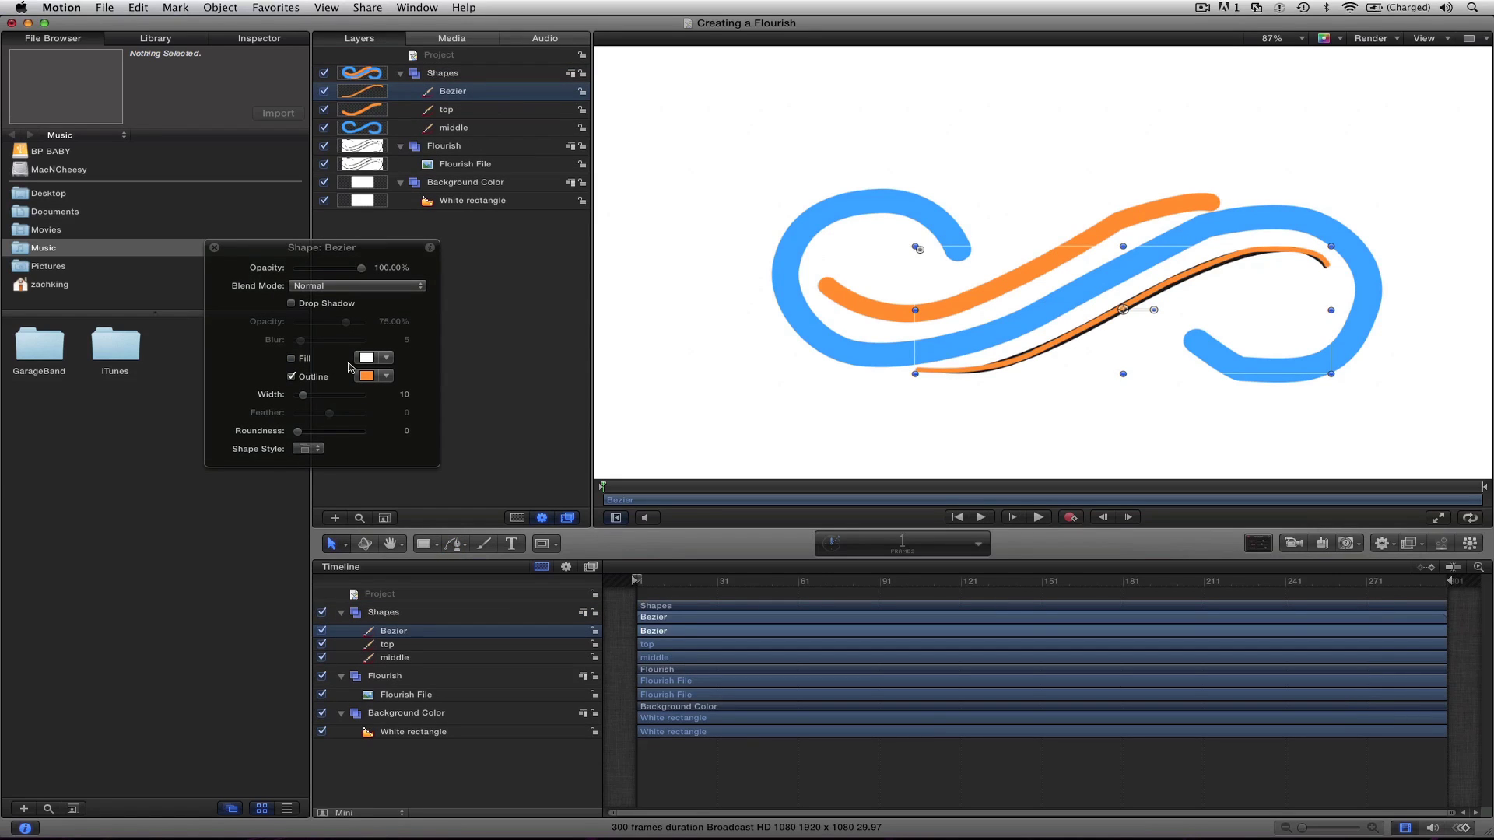
pyautogui.click(365, 376)
pyautogui.click(381, 529)
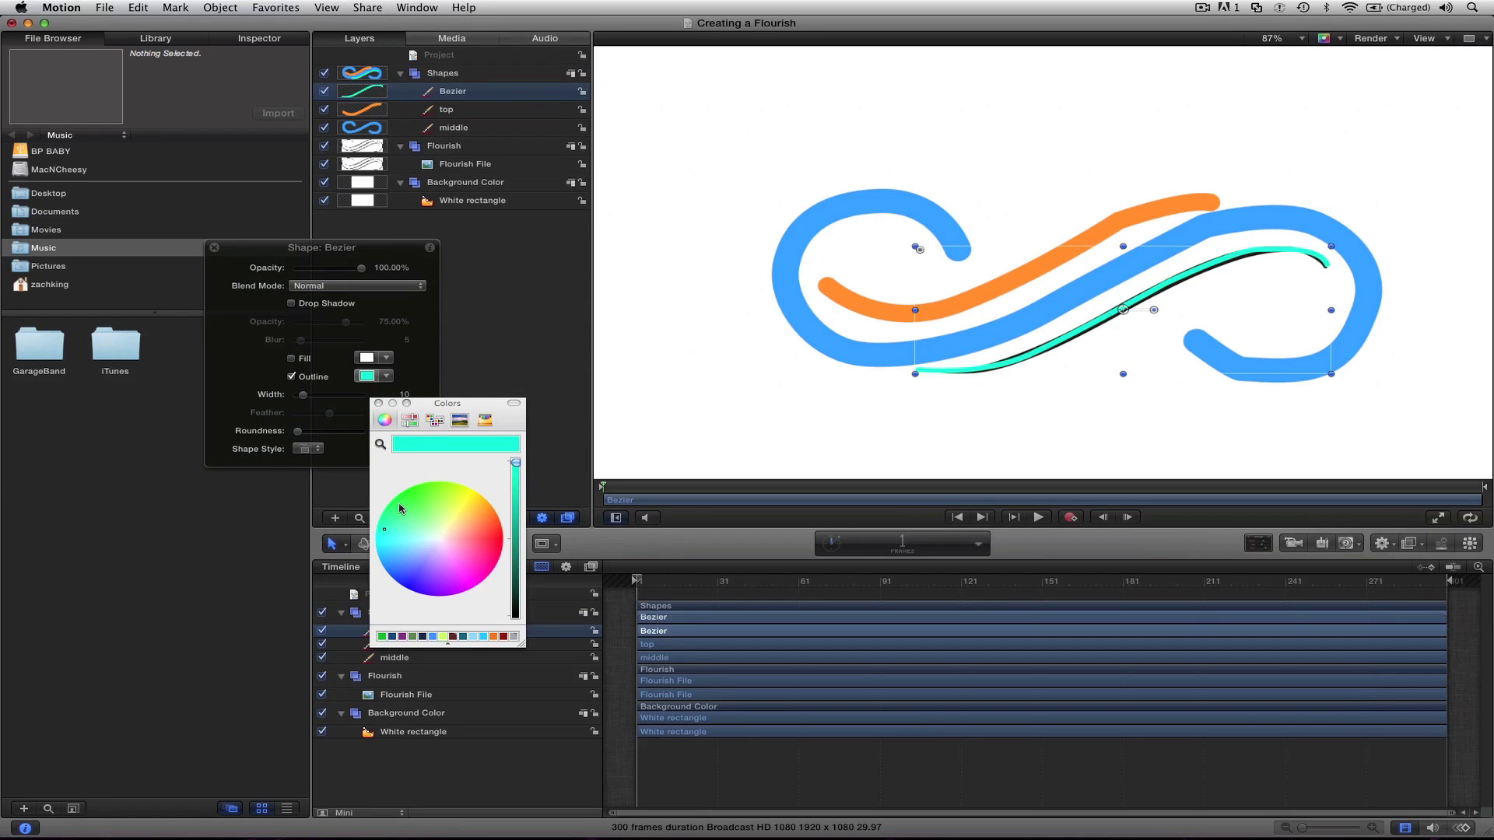
pyautogui.click(377, 404)
pyautogui.moveTo(303, 394); pyautogui.dragTo(312, 396)
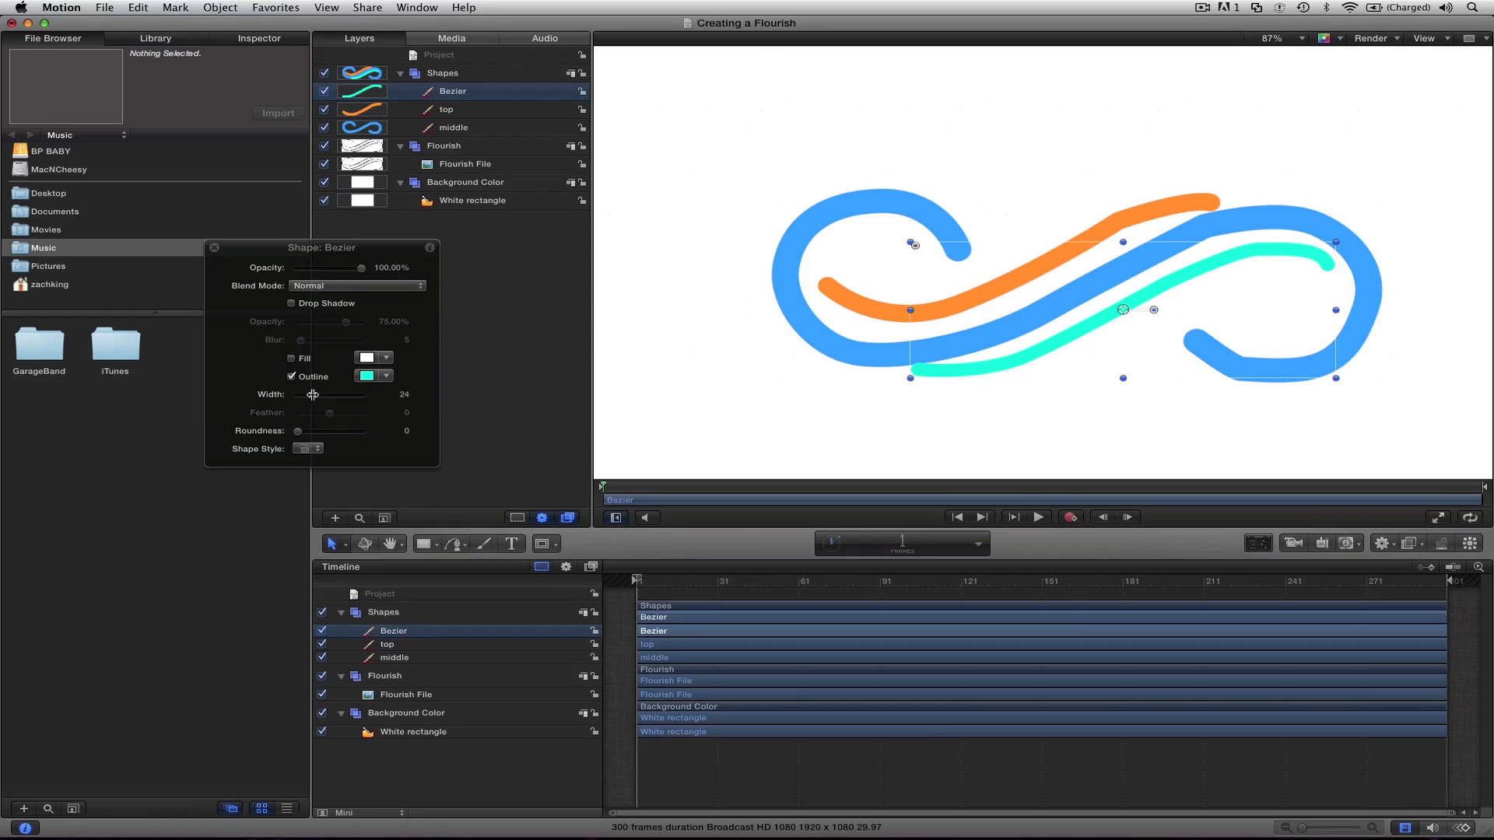
pyautogui.click(620, 386)
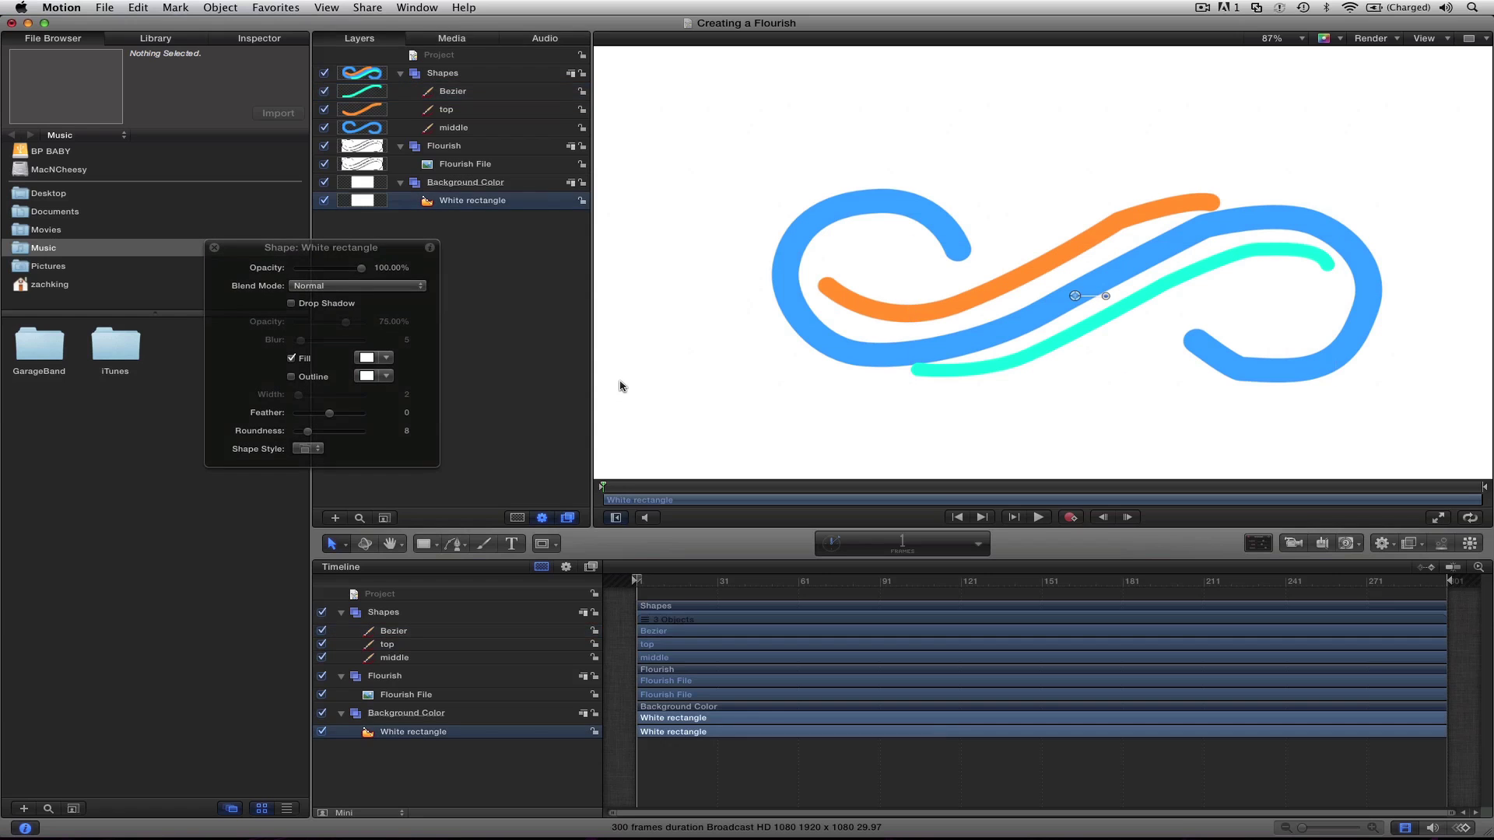
# - Add an image mask to the Flourish group with the Shapes group as its mask source
pyautogui.click(463, 147)
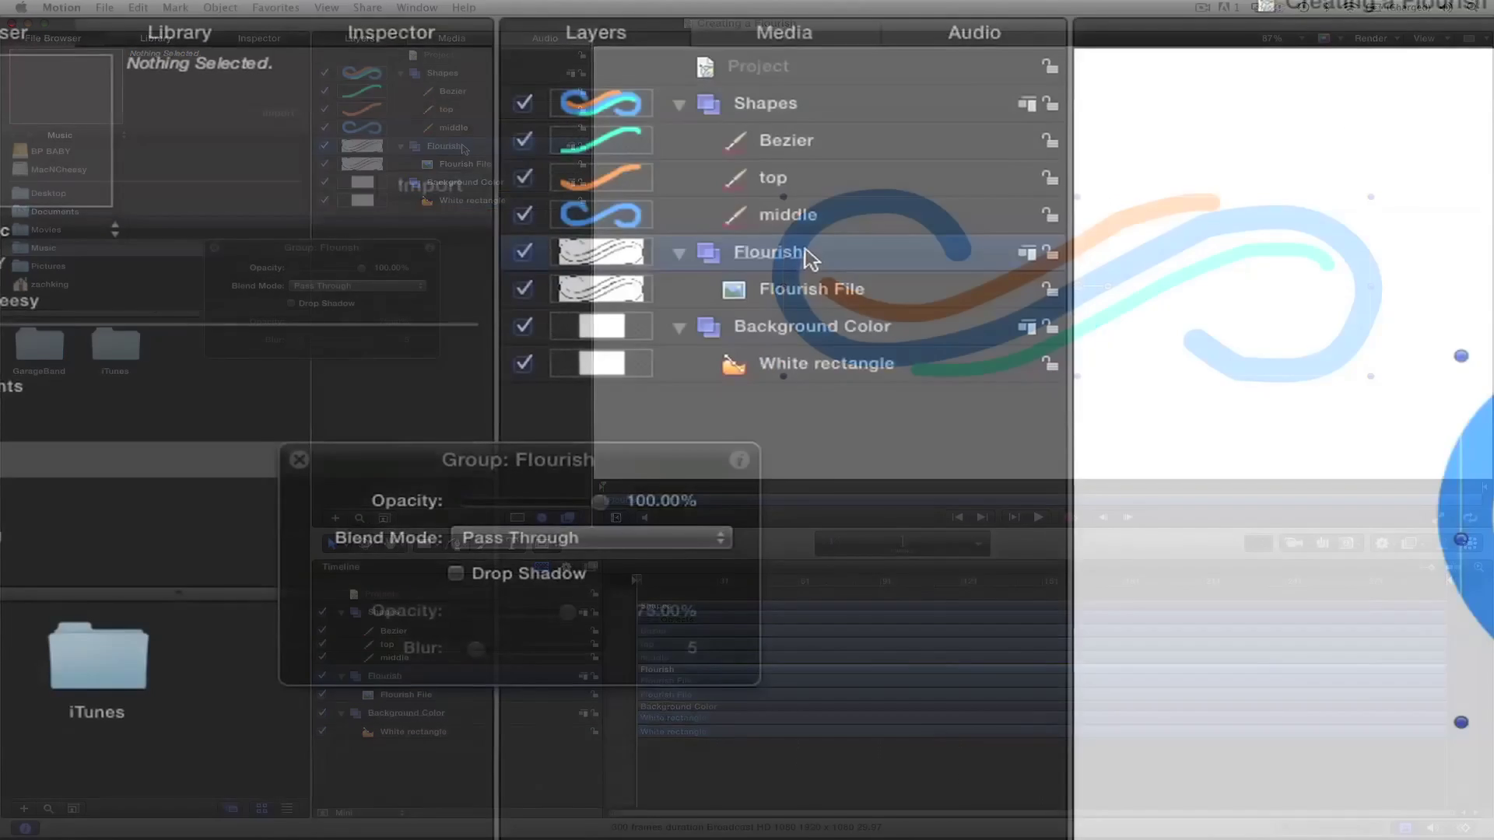
pyautogui.rightClick(460, 148)
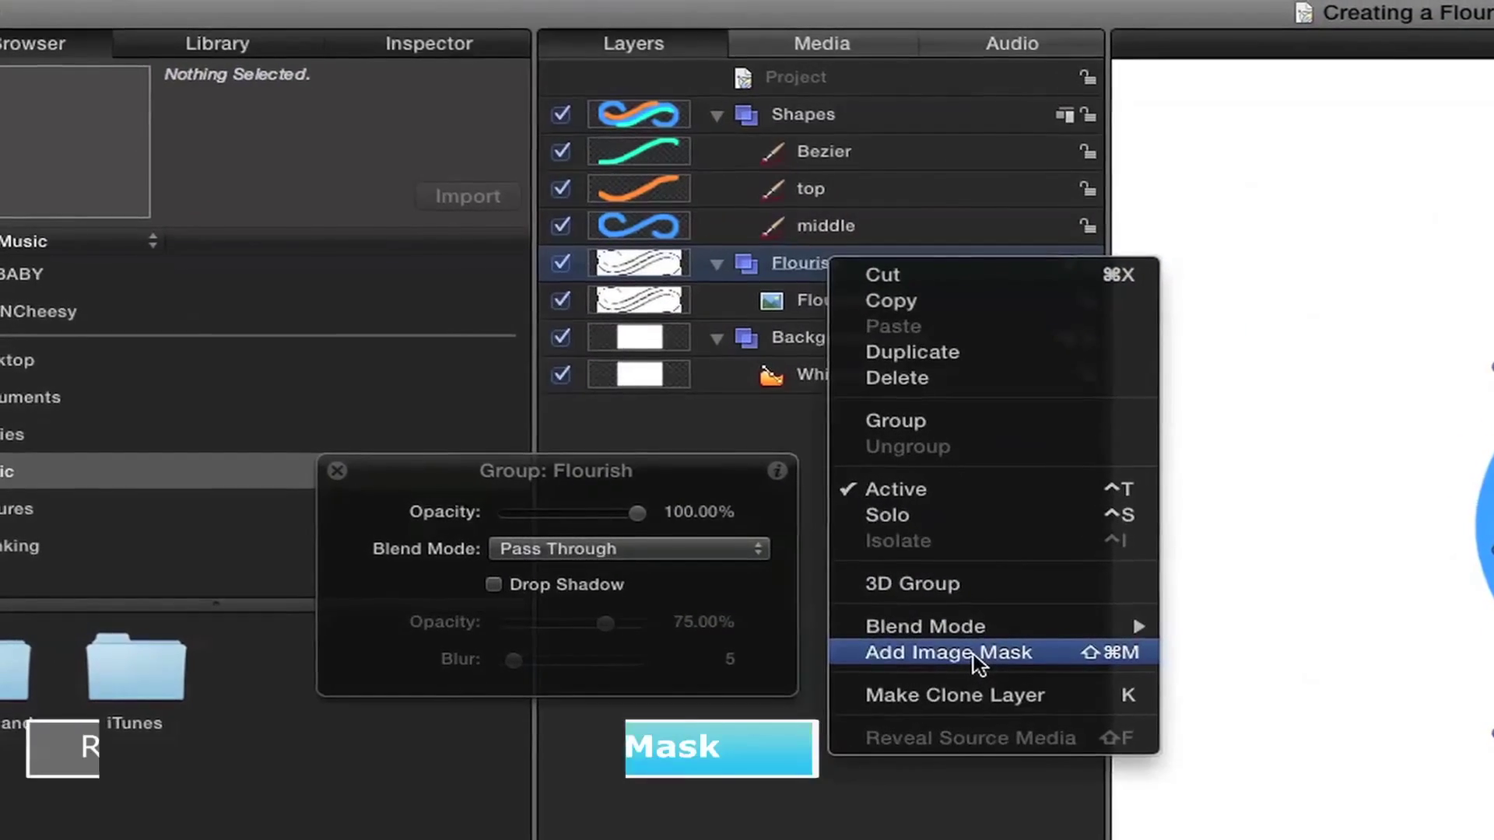
pyautogui.click(987, 658)
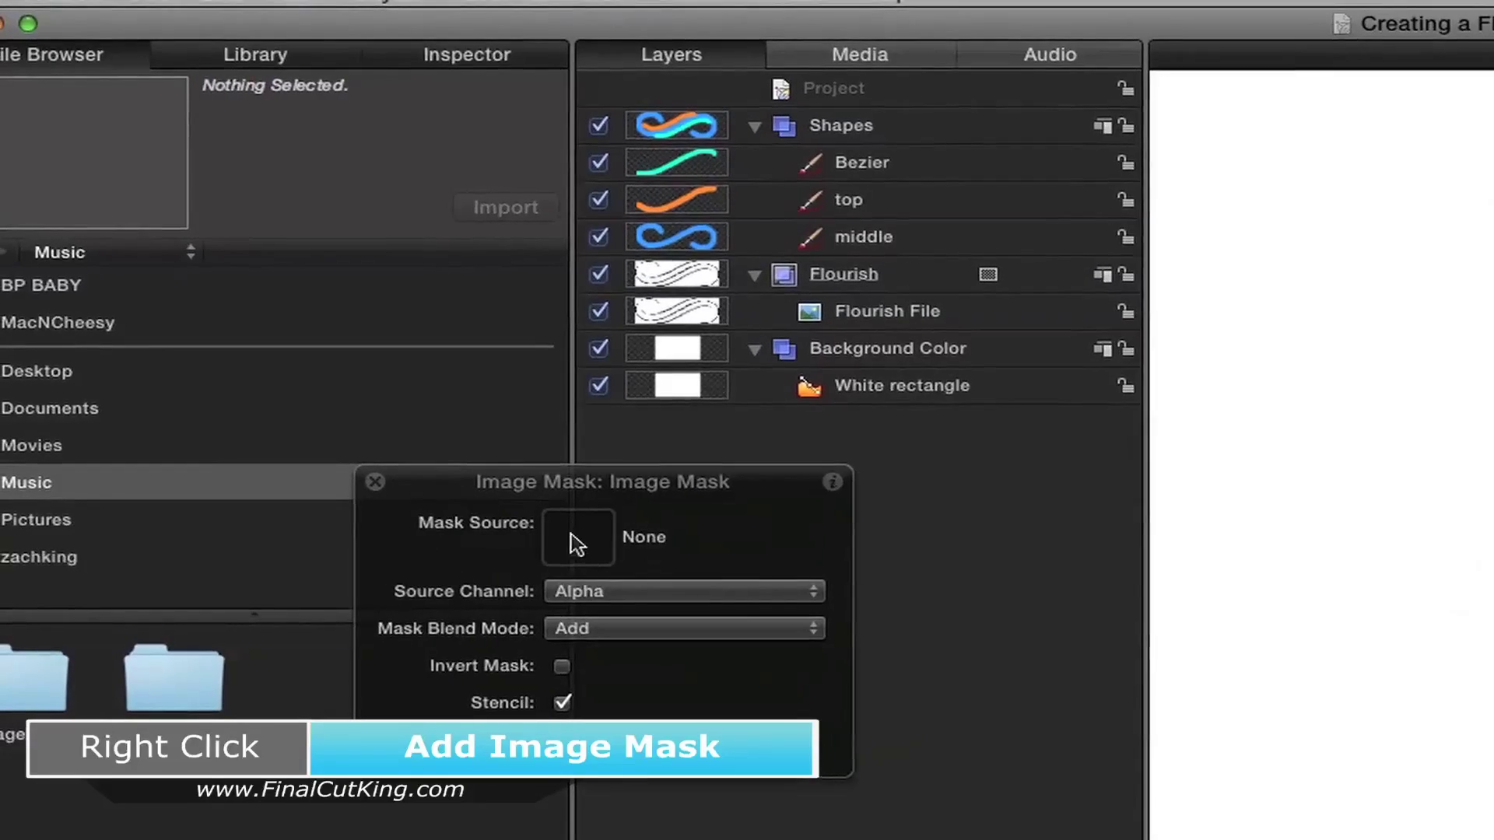
pyautogui.click(502, 62)
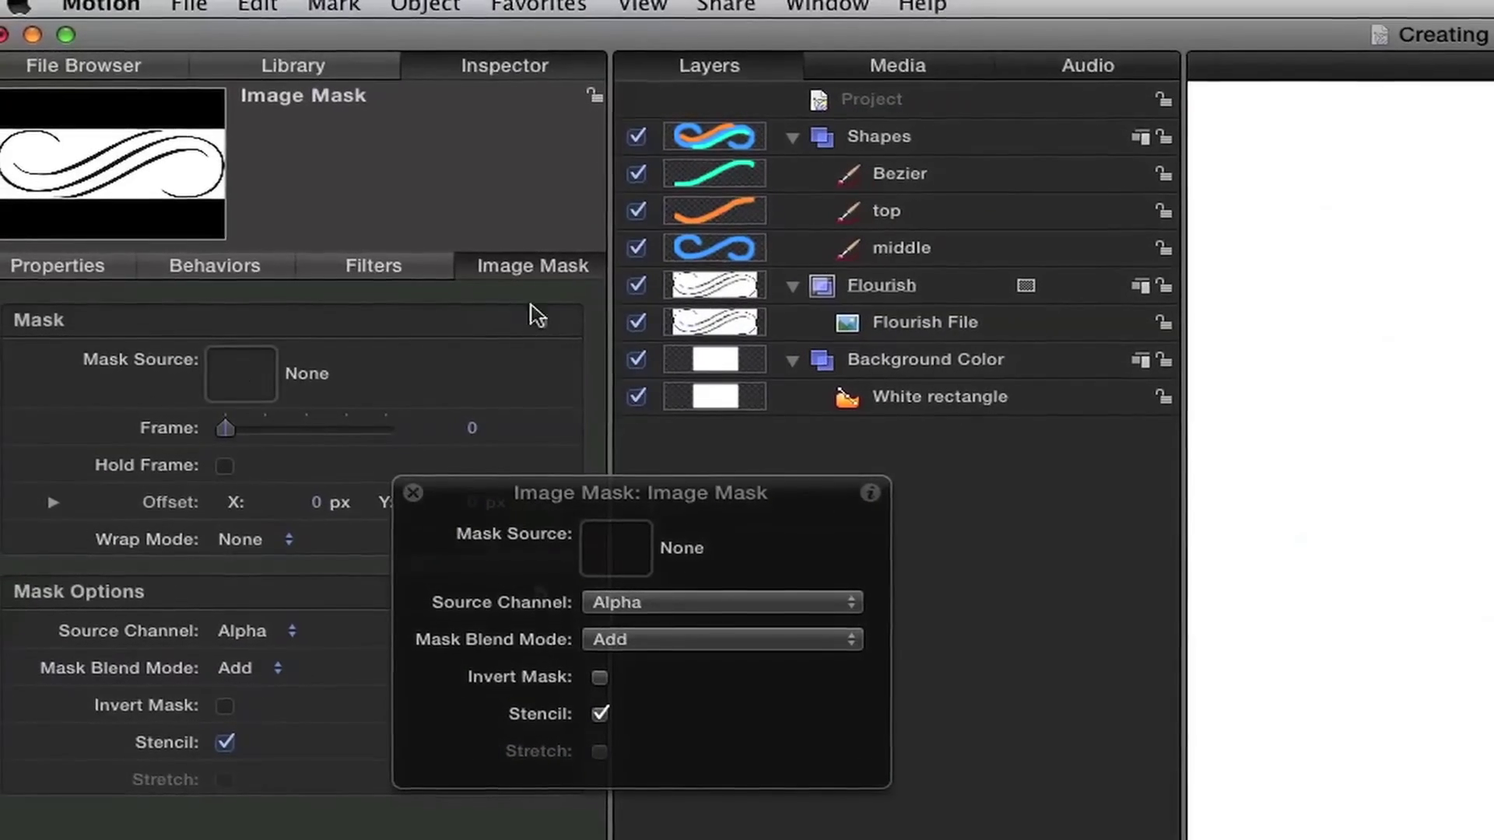
pyautogui.moveTo(902, 136); pyautogui.dragTo(240, 385)
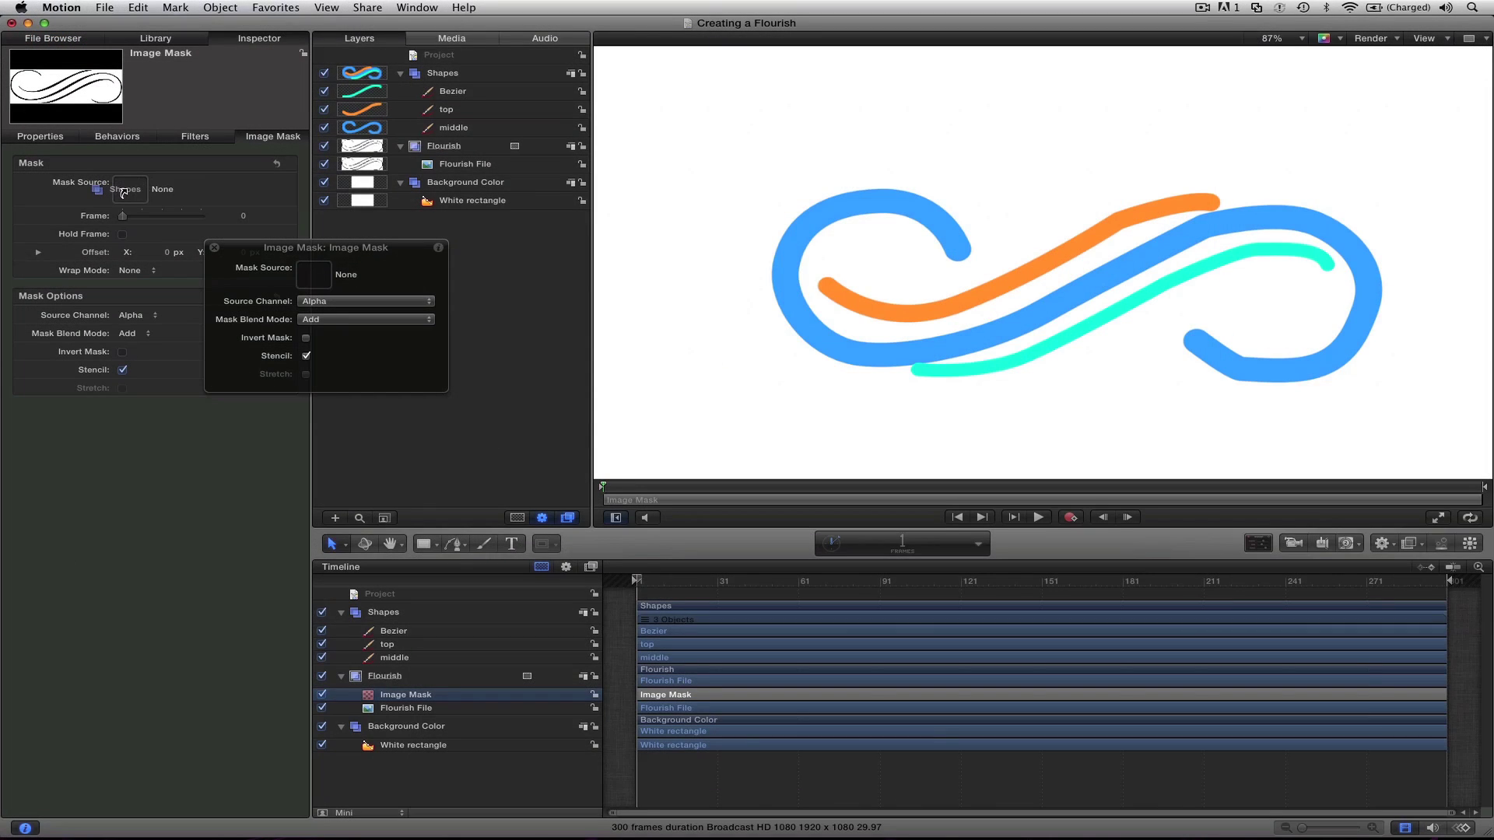
pyautogui.moveTo(122, 193); pyautogui.dragTo(127, 193)
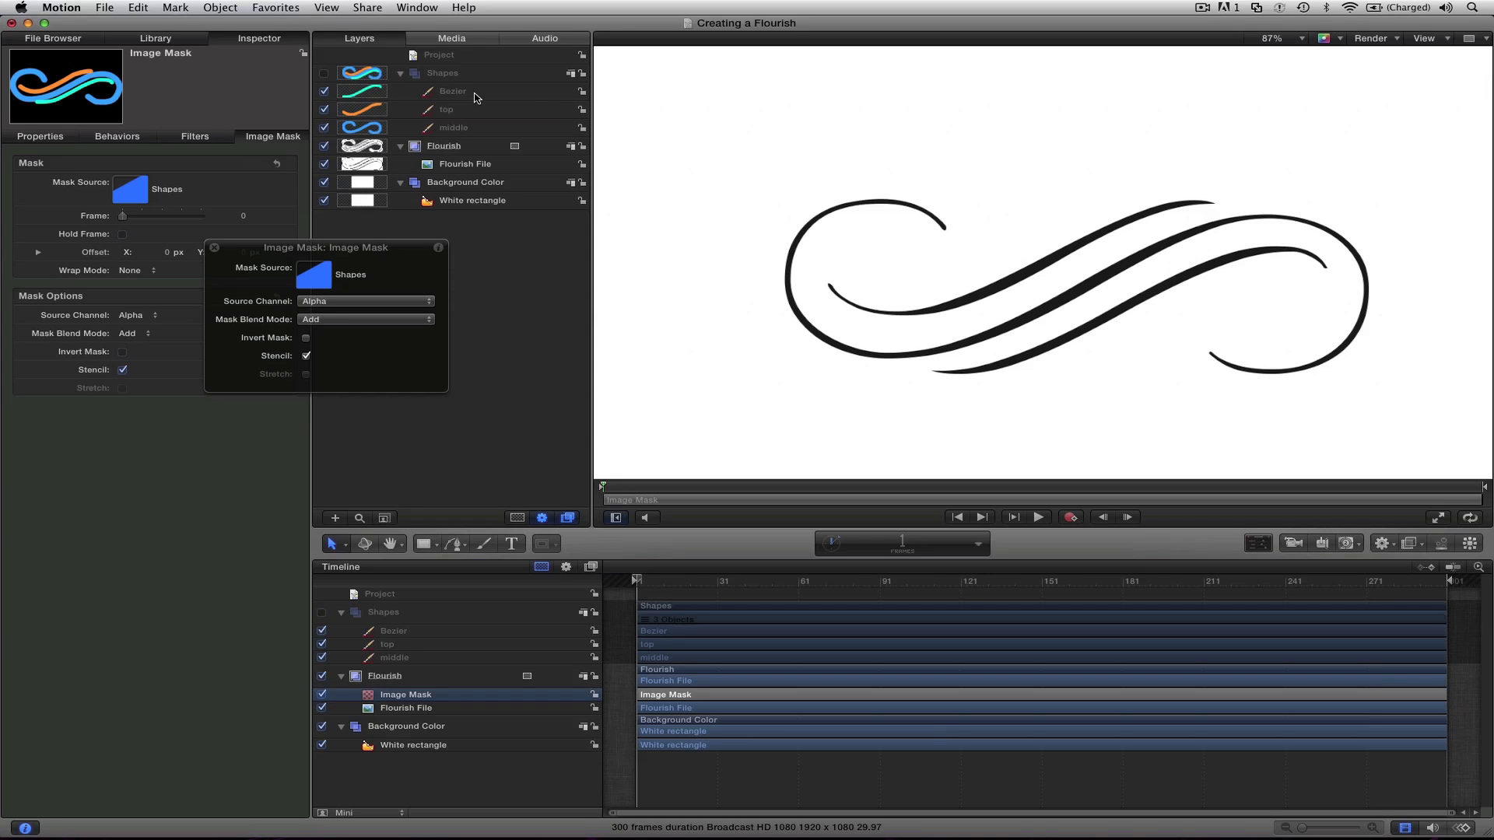
# - Record keyframes for the middle shape's Last Point Offset, going from 0% at frame 1 to 100% at frame 94
pyautogui.click(459, 128)
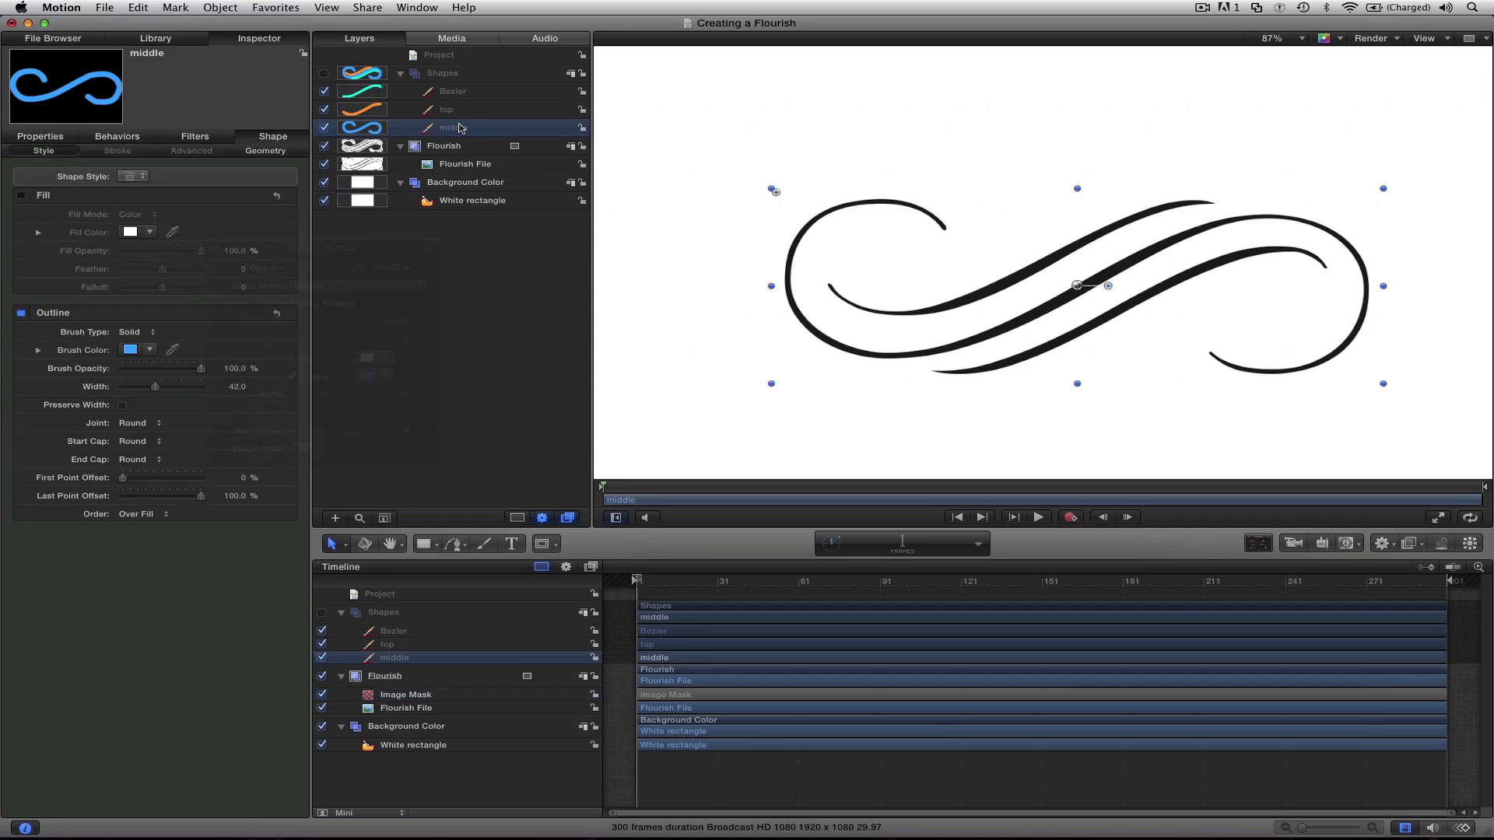
pyautogui.moveTo(265, 250); pyautogui.dragTo(405, 223)
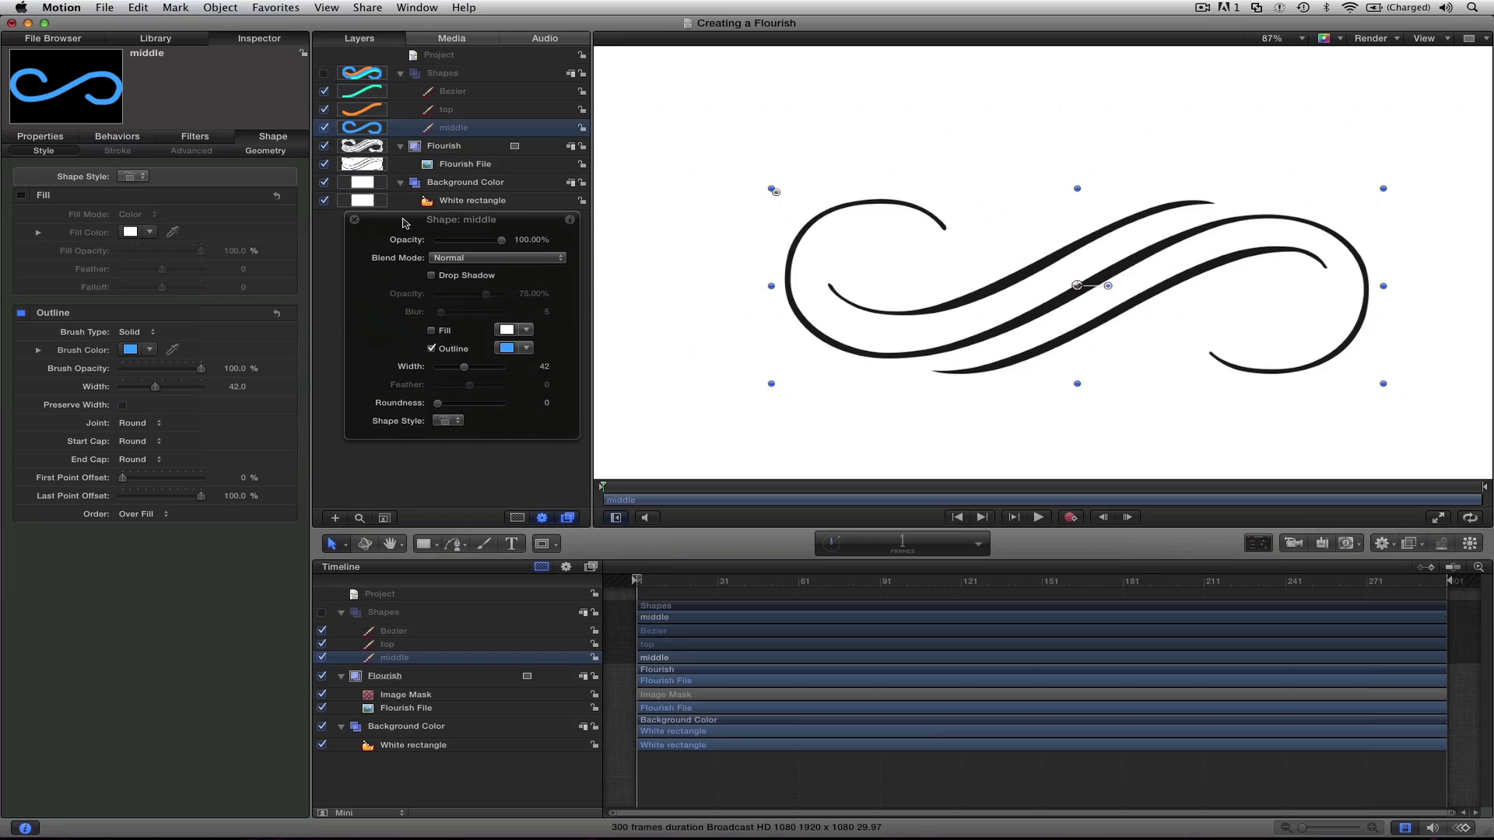
pyautogui.moveTo(201, 495)
pyautogui.mouseDown()
pyautogui.moveTo(109, 501)
pyautogui.moveTo(199, 499)
pyautogui.moveTo(93, 489)
pyautogui.mouseUp()
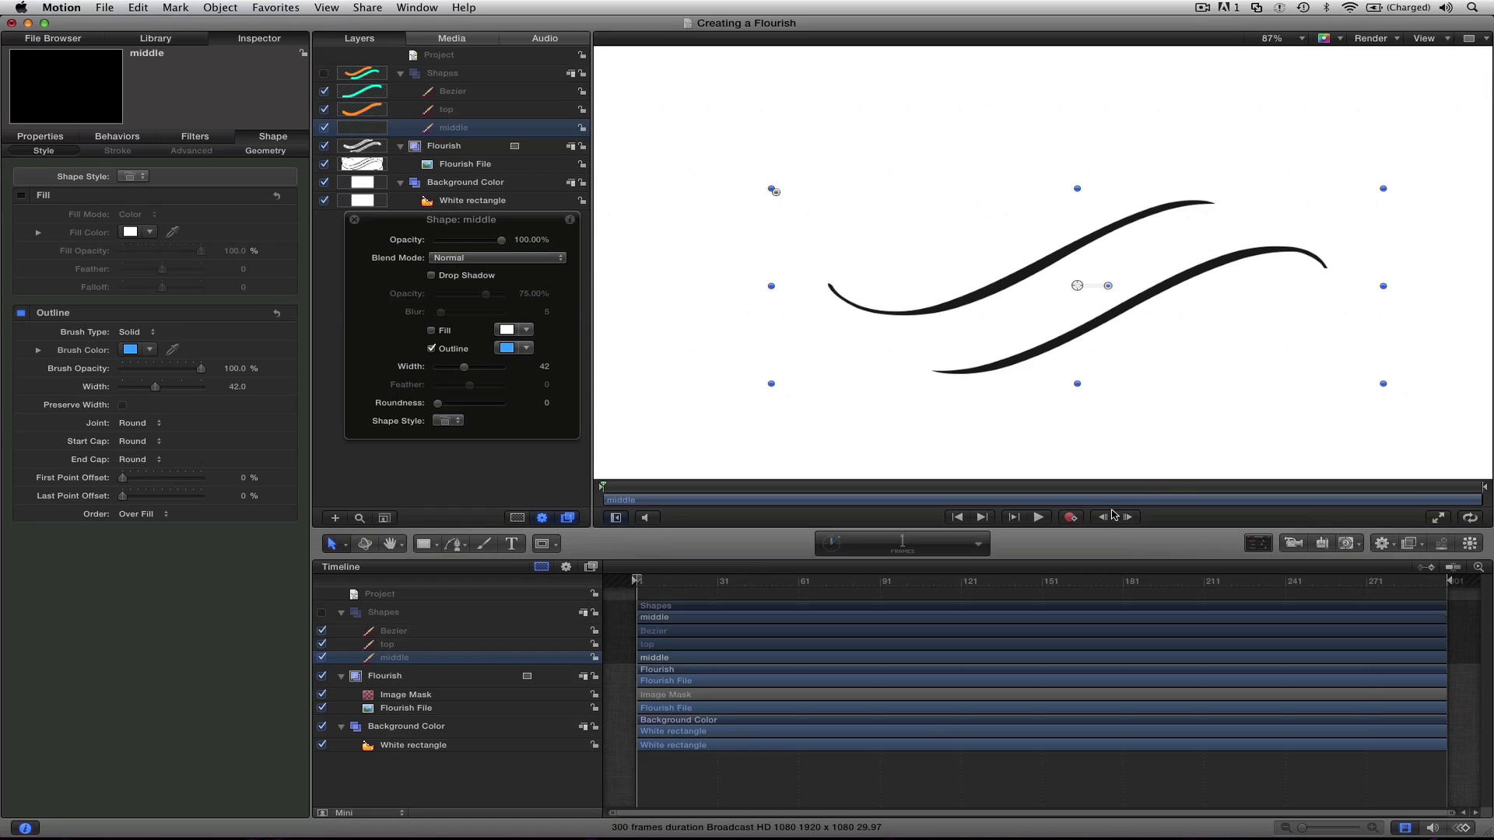
pyautogui.click(1070, 518)
pyautogui.moveTo(622, 494); pyautogui.dragTo(850, 498)
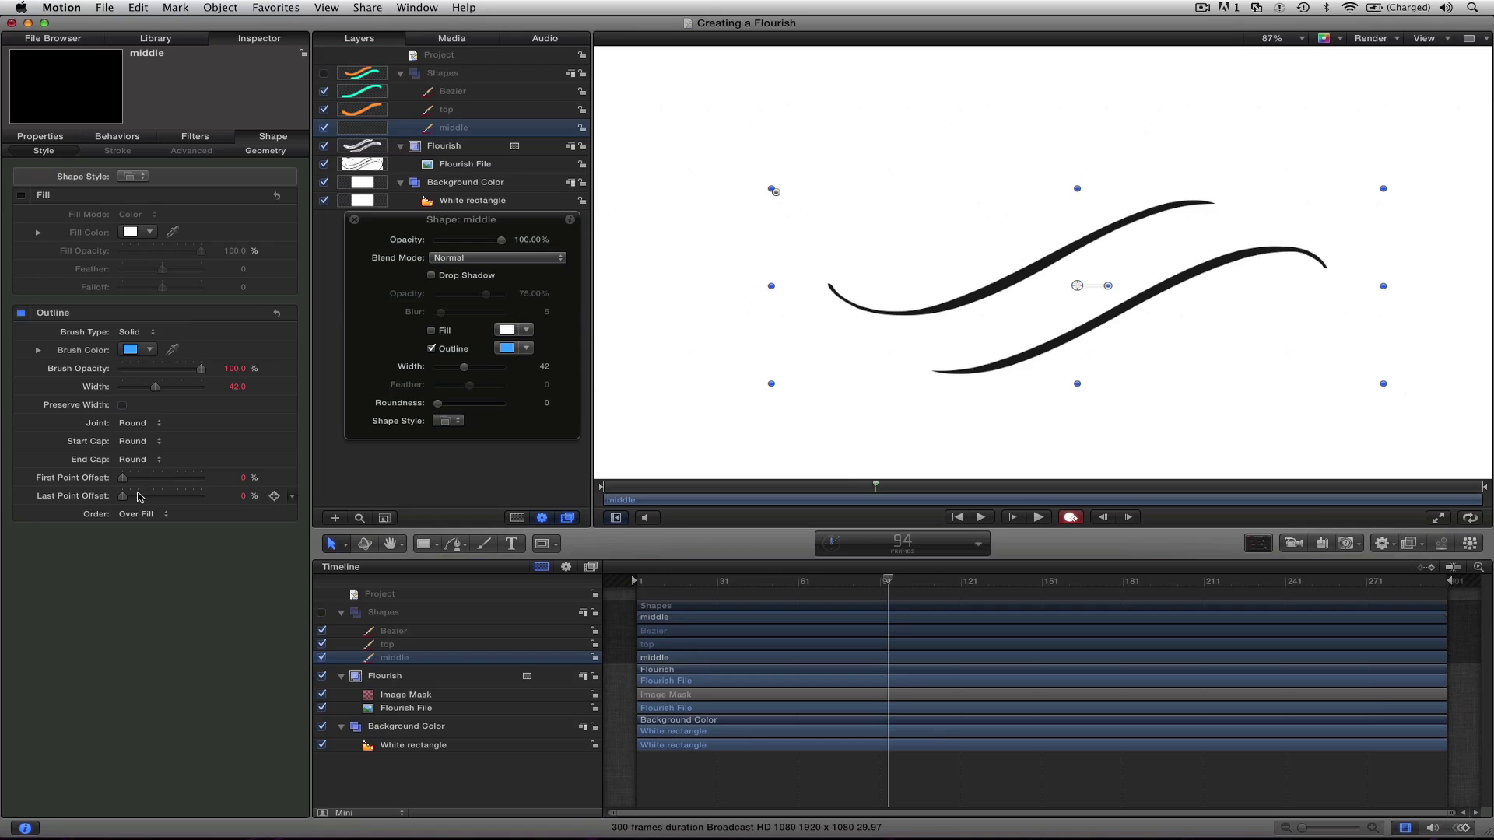
pyautogui.moveTo(139, 497); pyautogui.dragTo(229, 501)
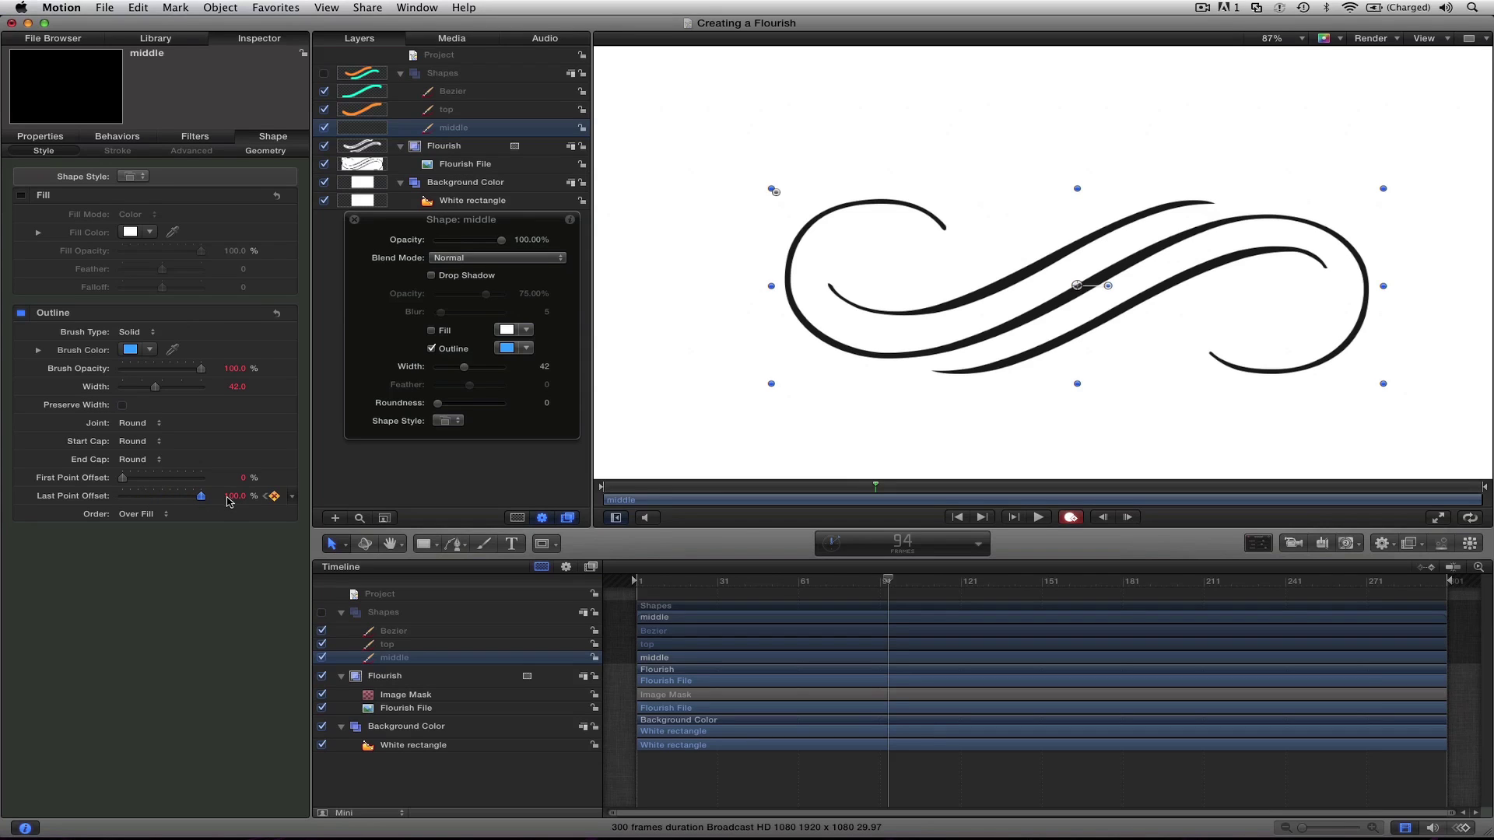
# - Play the middle line's reveal animation from the start
pyautogui.click(628, 489)
pyautogui.press('space')
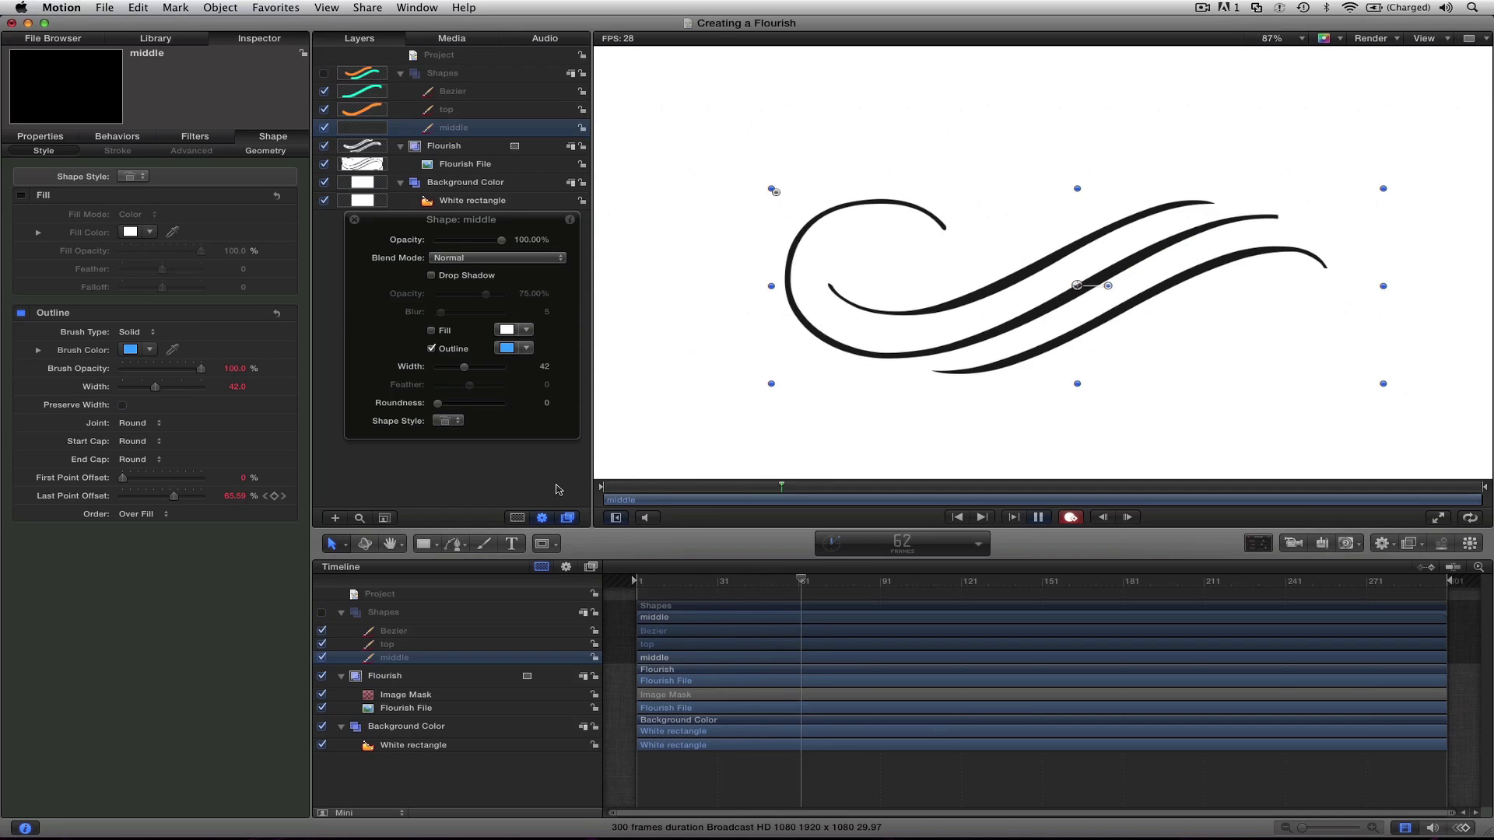
pyautogui.press('space')
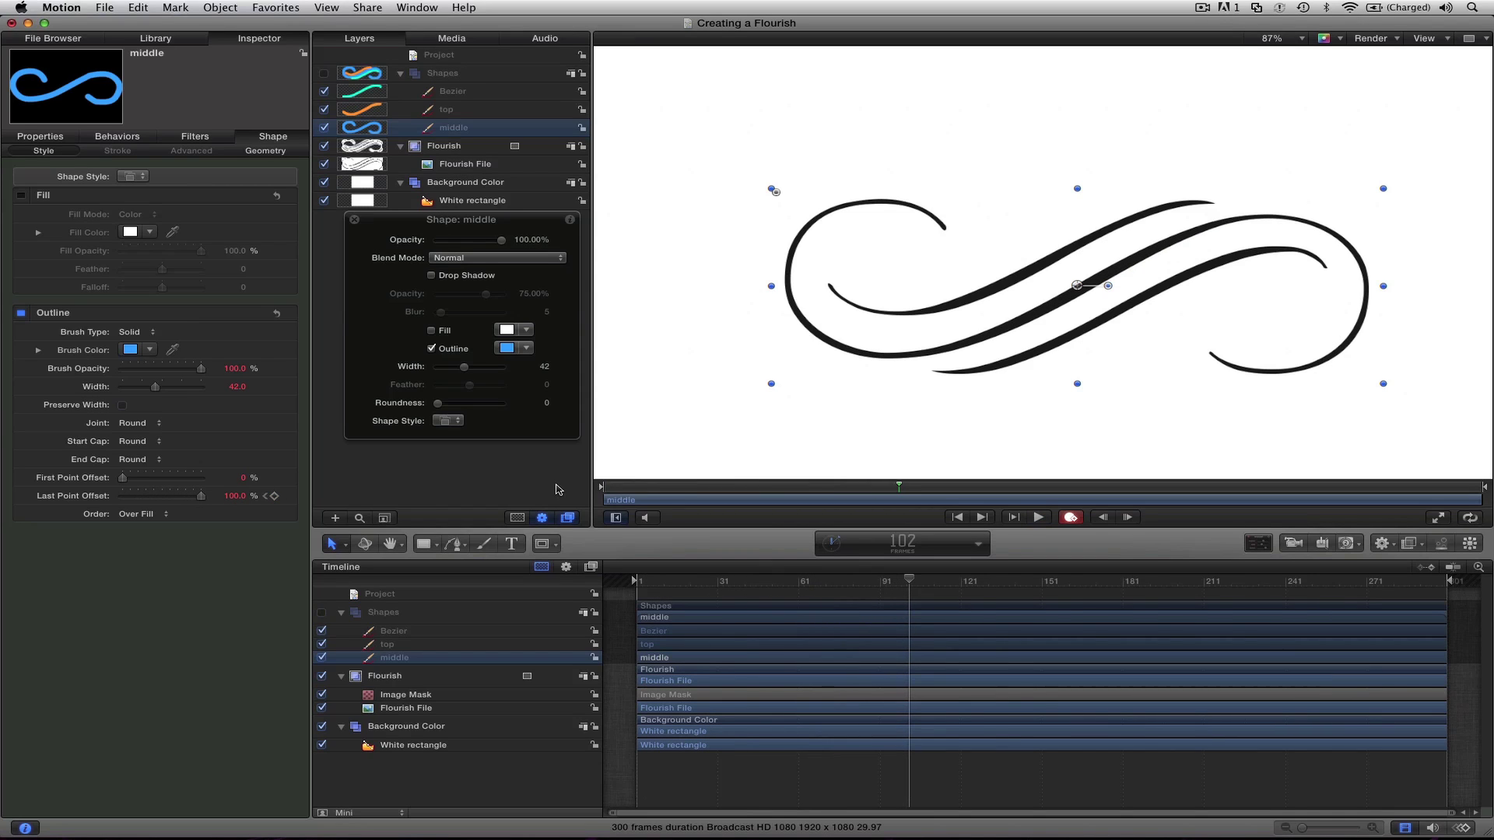
# - Show and enlarge the Keyframe Editor, and set the Last Point Offset curve's interpolation to Continuous
pyautogui.press('super+8')
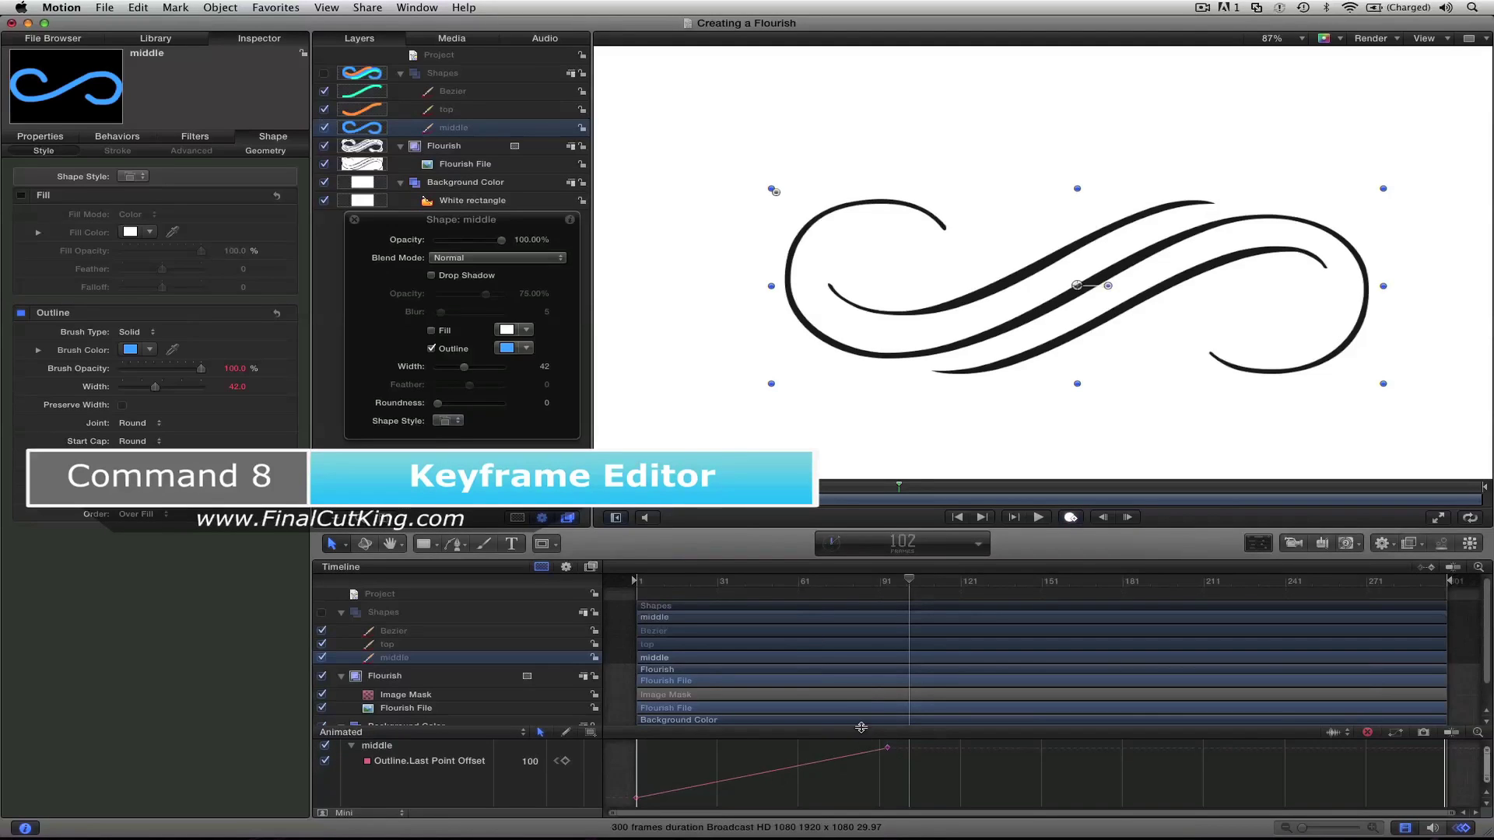
pyautogui.moveTo(861, 719); pyautogui.dragTo(868, 684)
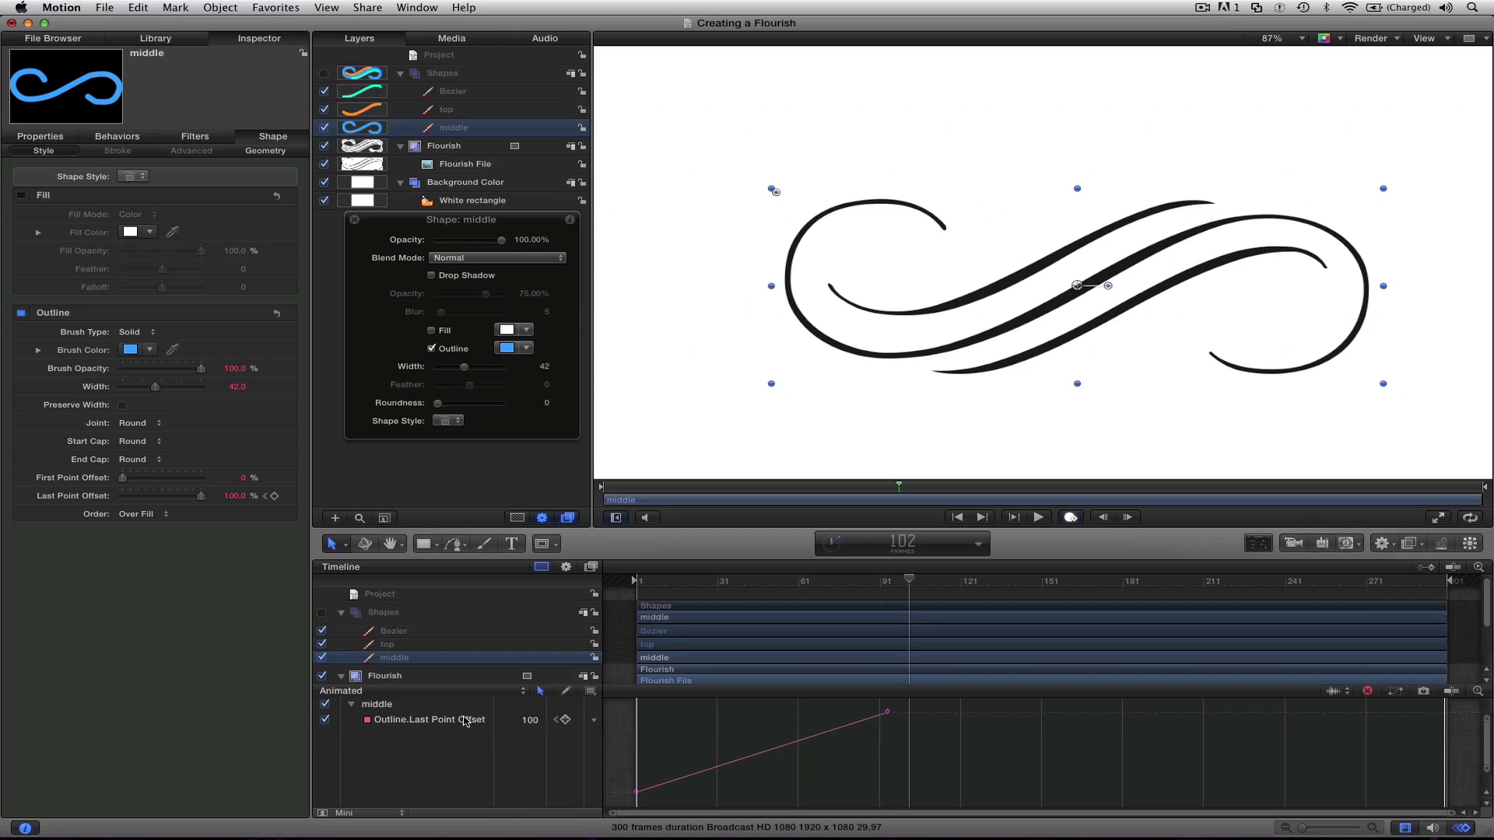
pyautogui.rightClick(890, 713)
pyautogui.moveTo(971, 790)
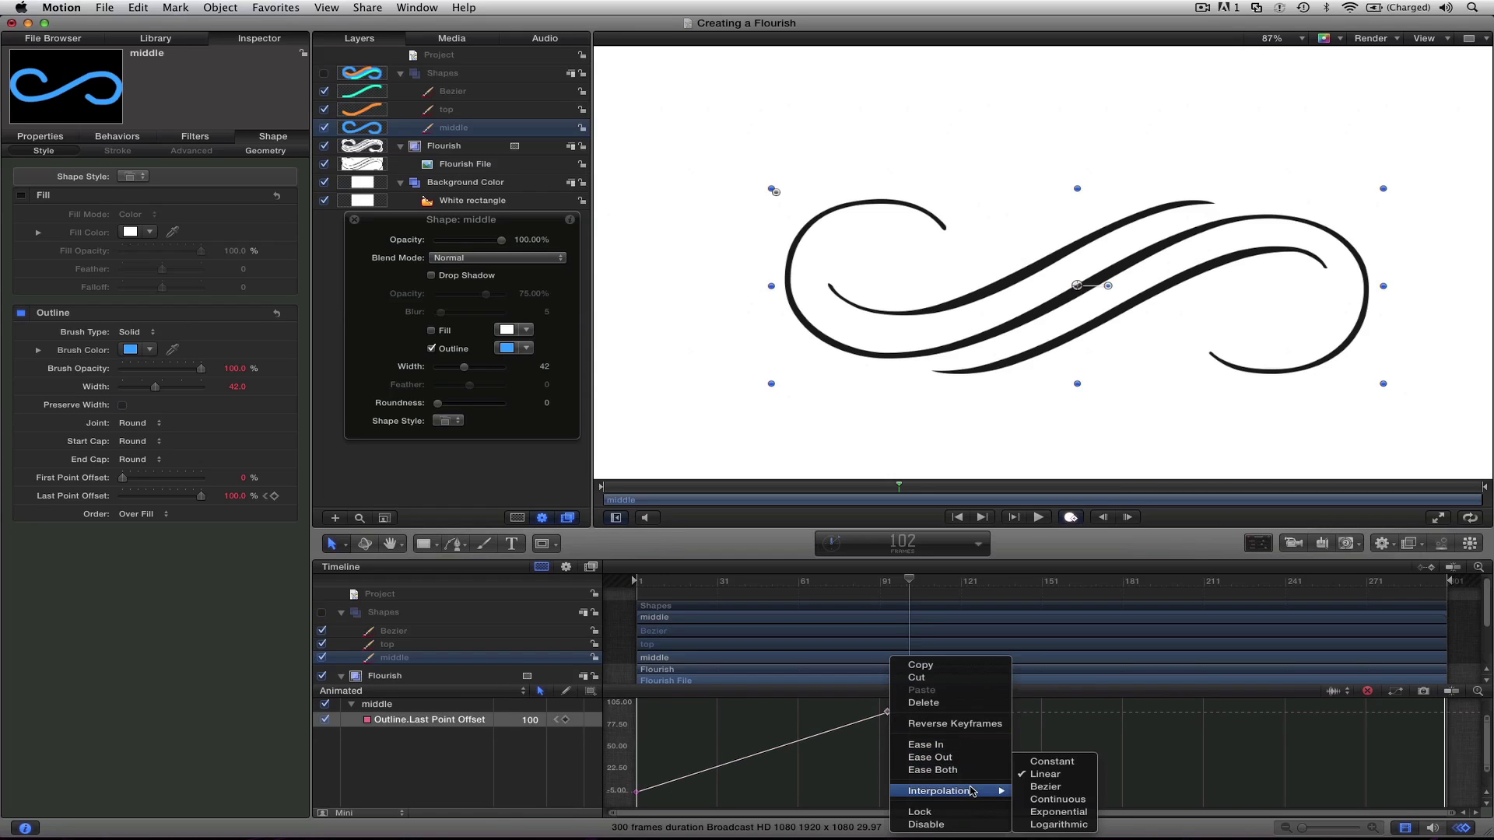
pyautogui.click(1048, 799)
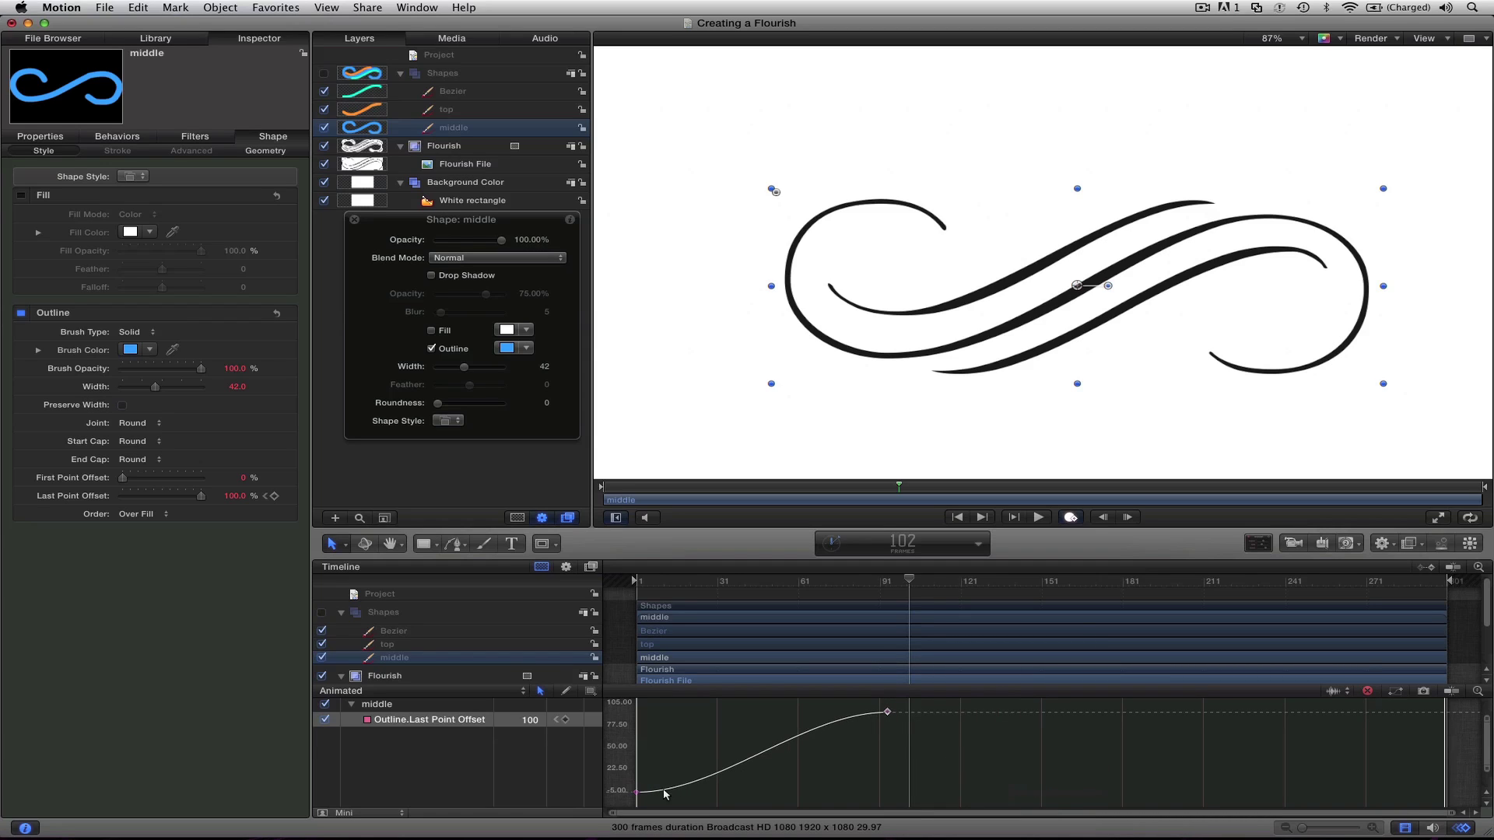
# - Preview the smoothed reveal of the middle line from frame 1
pyautogui.press('Home')
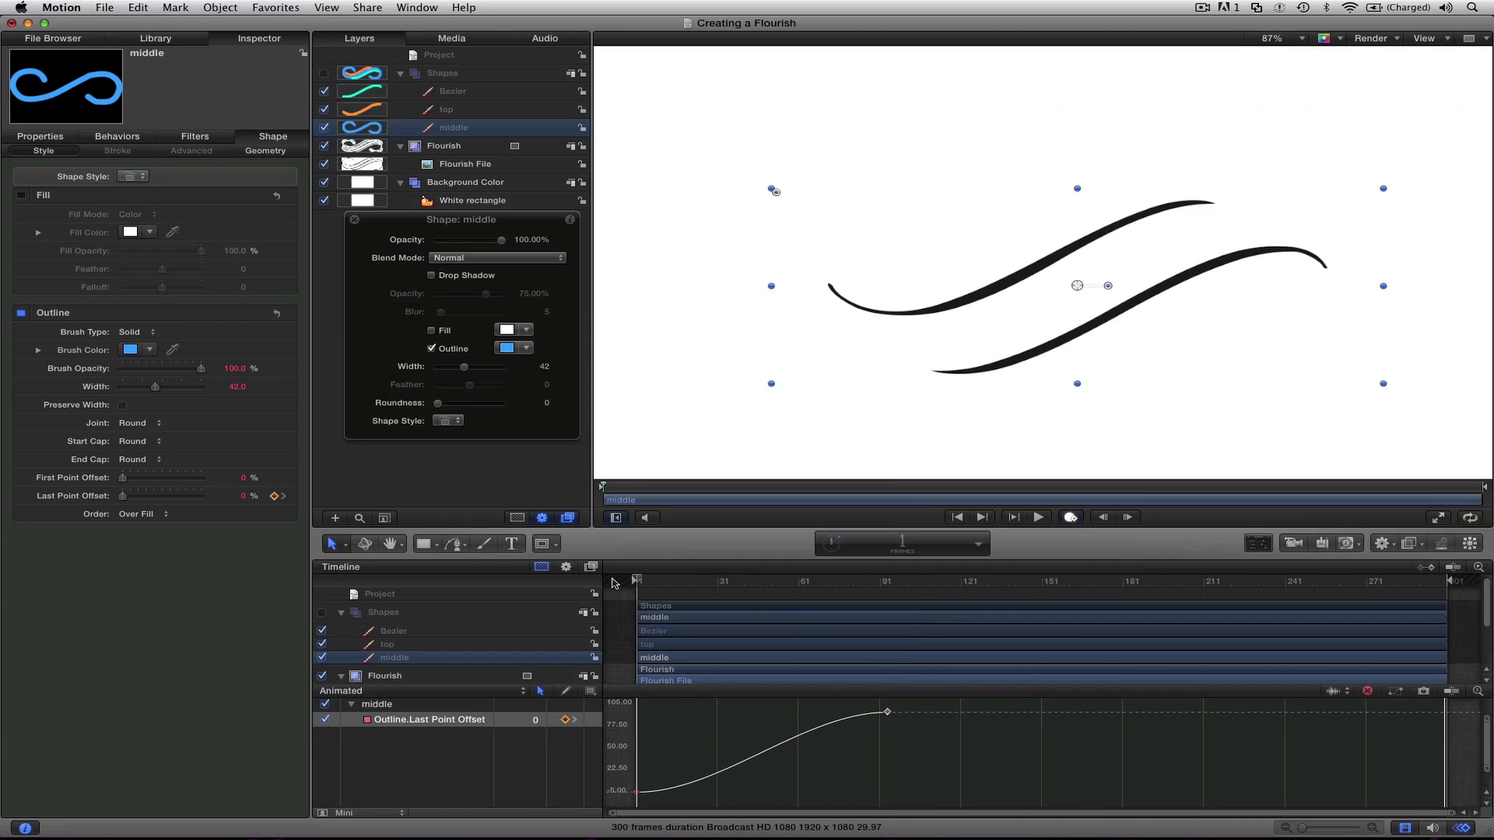
pyautogui.press('space')
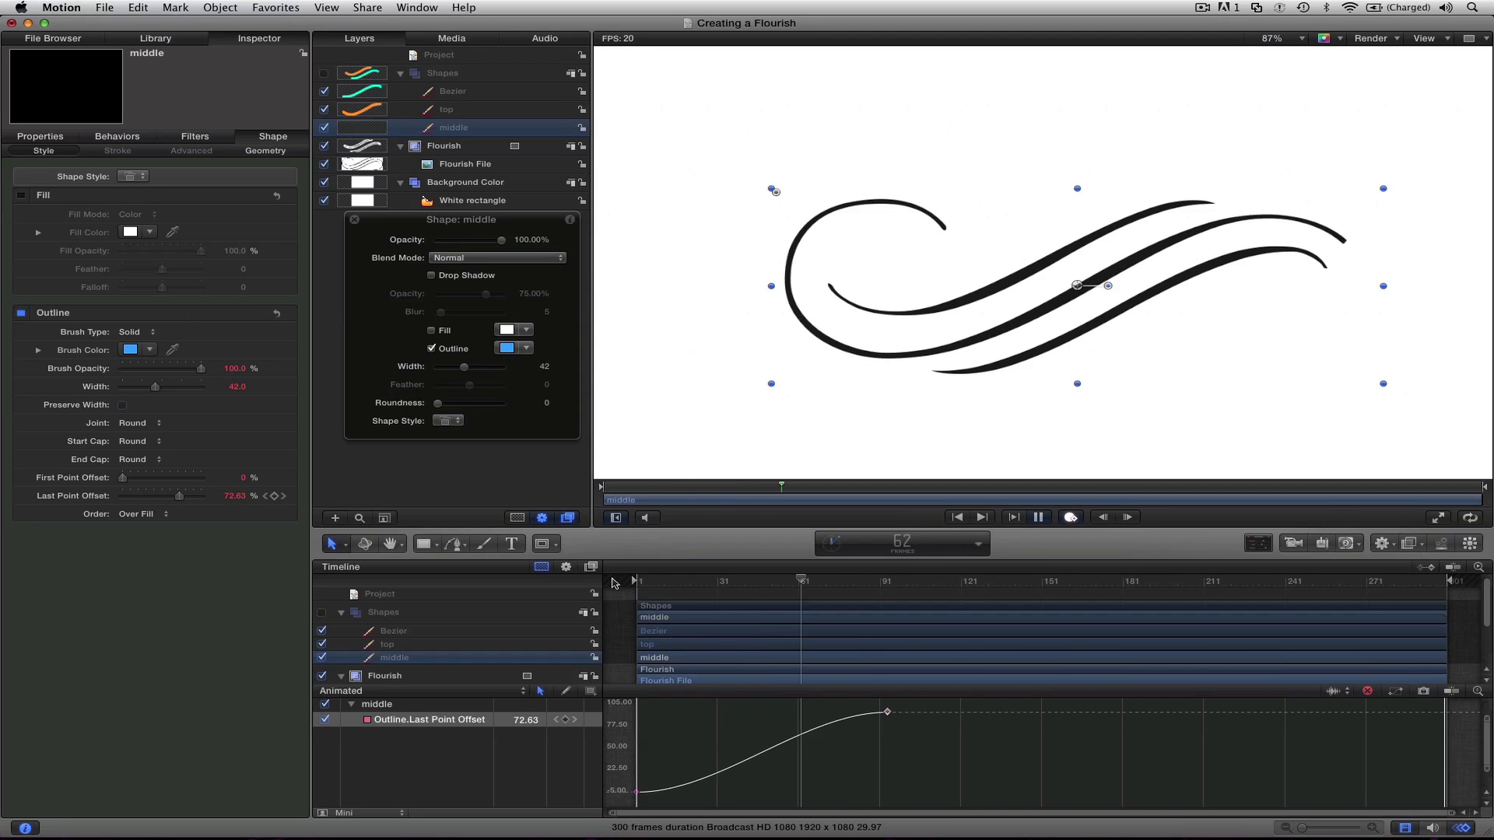
pyautogui.press('space')
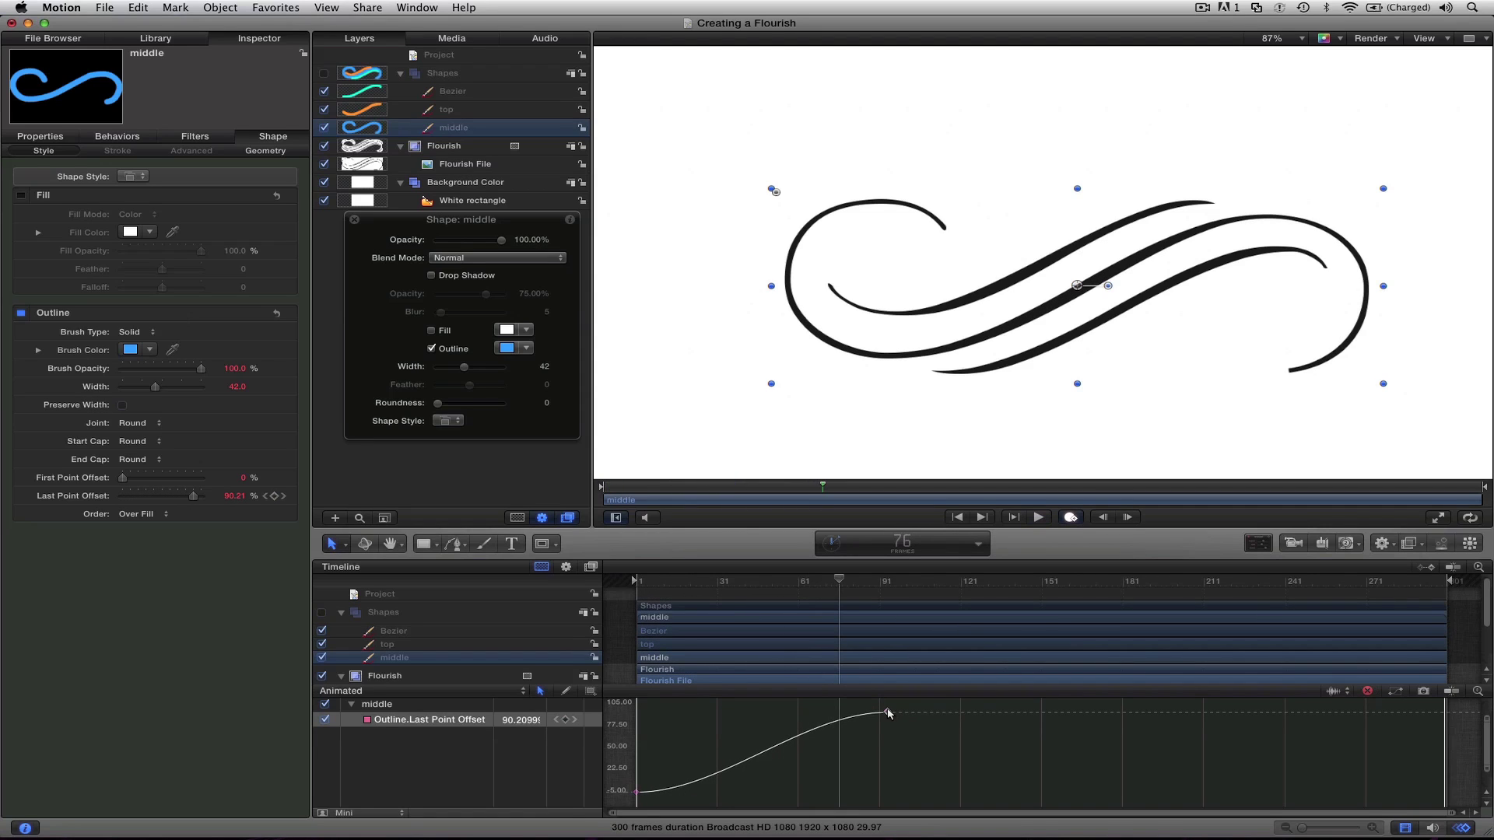
# - Try moving the middle shape's end keyframe out to about frame 150, play the slower reveal, and undo the move
pyautogui.moveTo(887, 712); pyautogui.dragTo(1039, 712)
pyautogui.press('space')
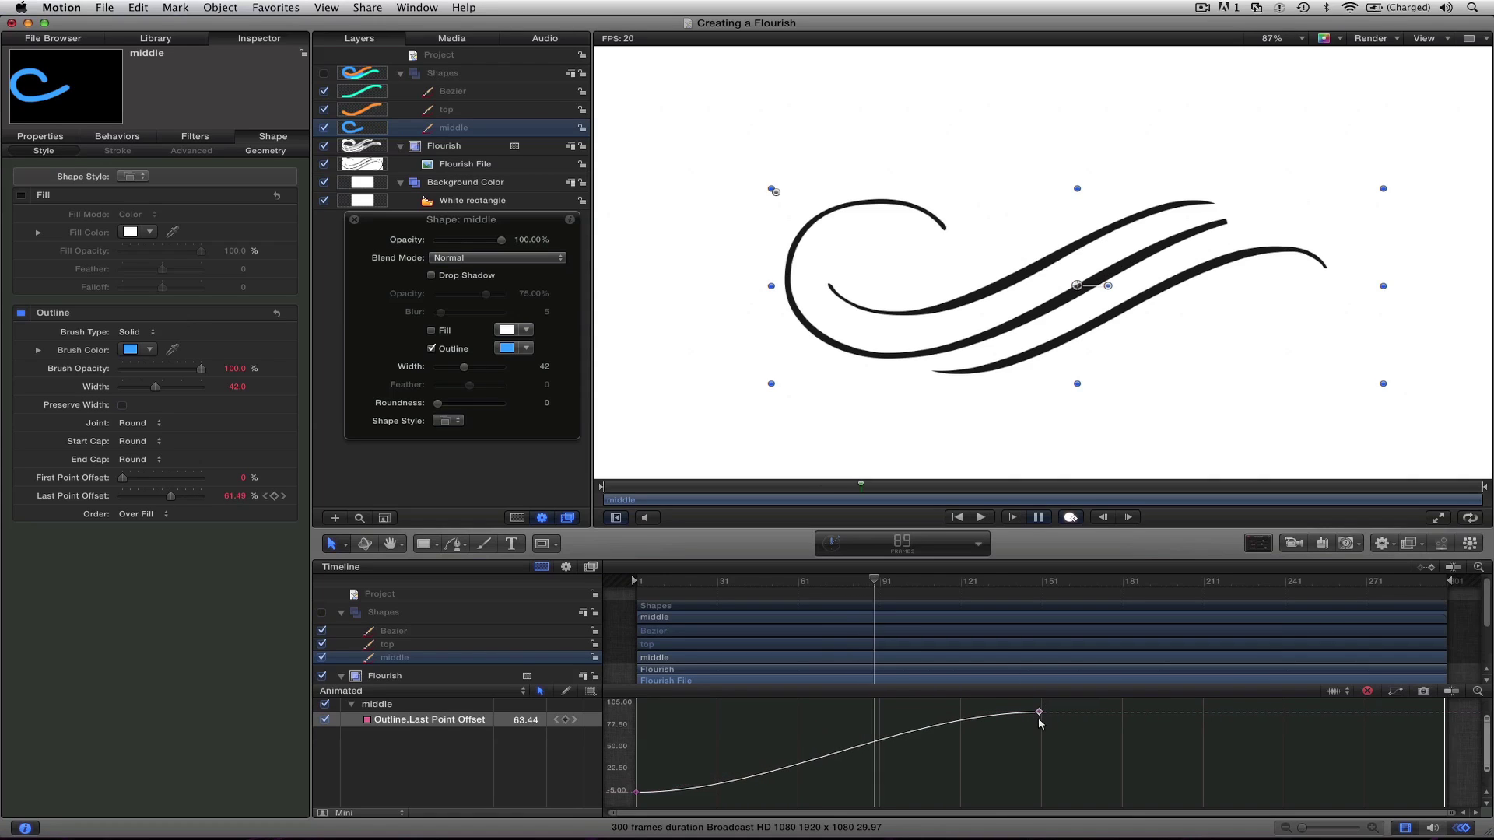
pyautogui.press('super+z')
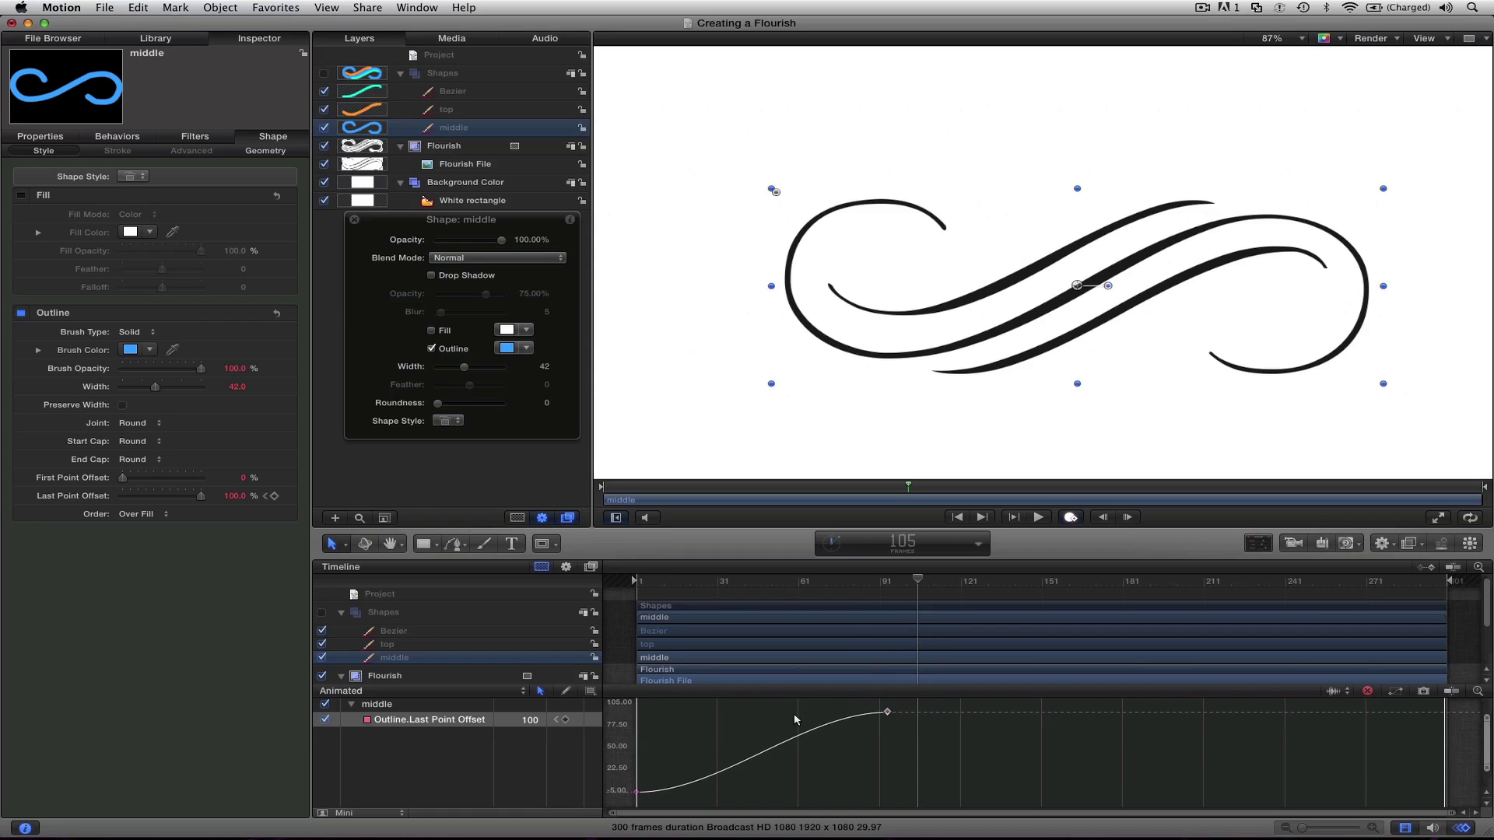
pyautogui.click(888, 581)
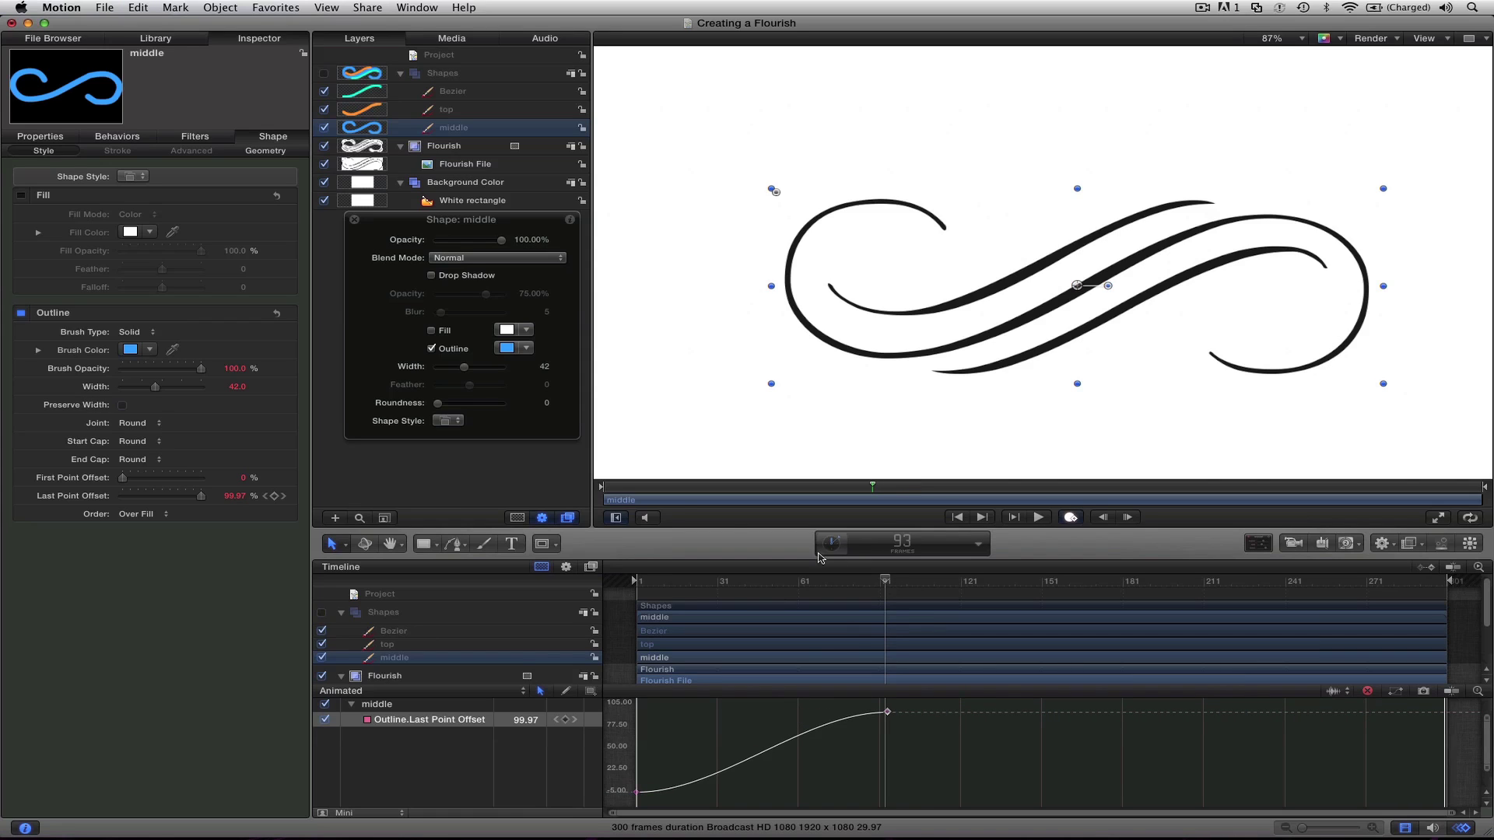
pyautogui.press('a')
pyautogui.click(651, 479)
pyautogui.click(499, 488)
pyautogui.press('a')
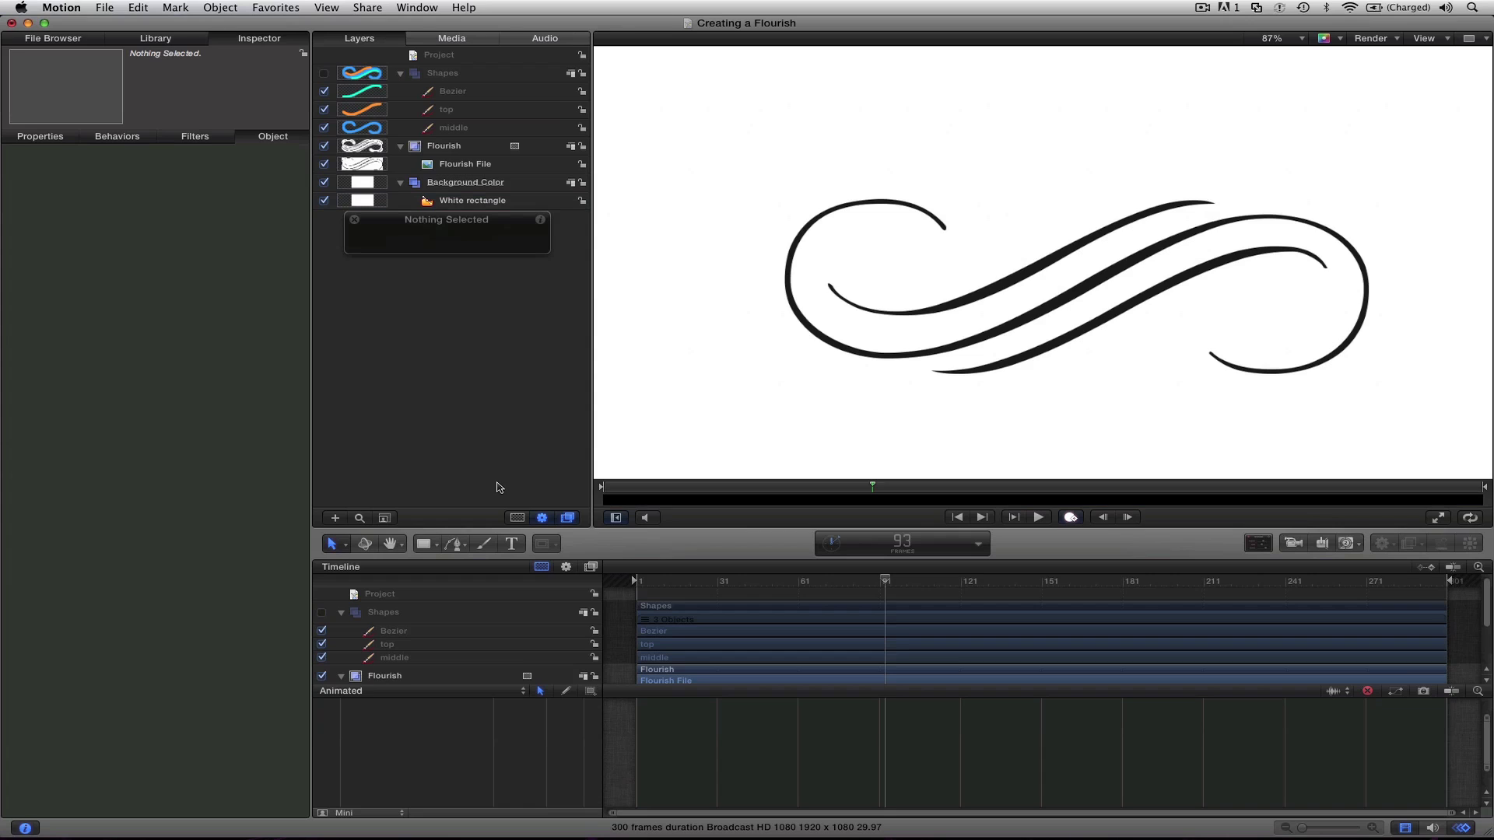
# - Record a Last Point Offset keyframe of 0% at frame 1 for the top shape
pyautogui.click(470, 113)
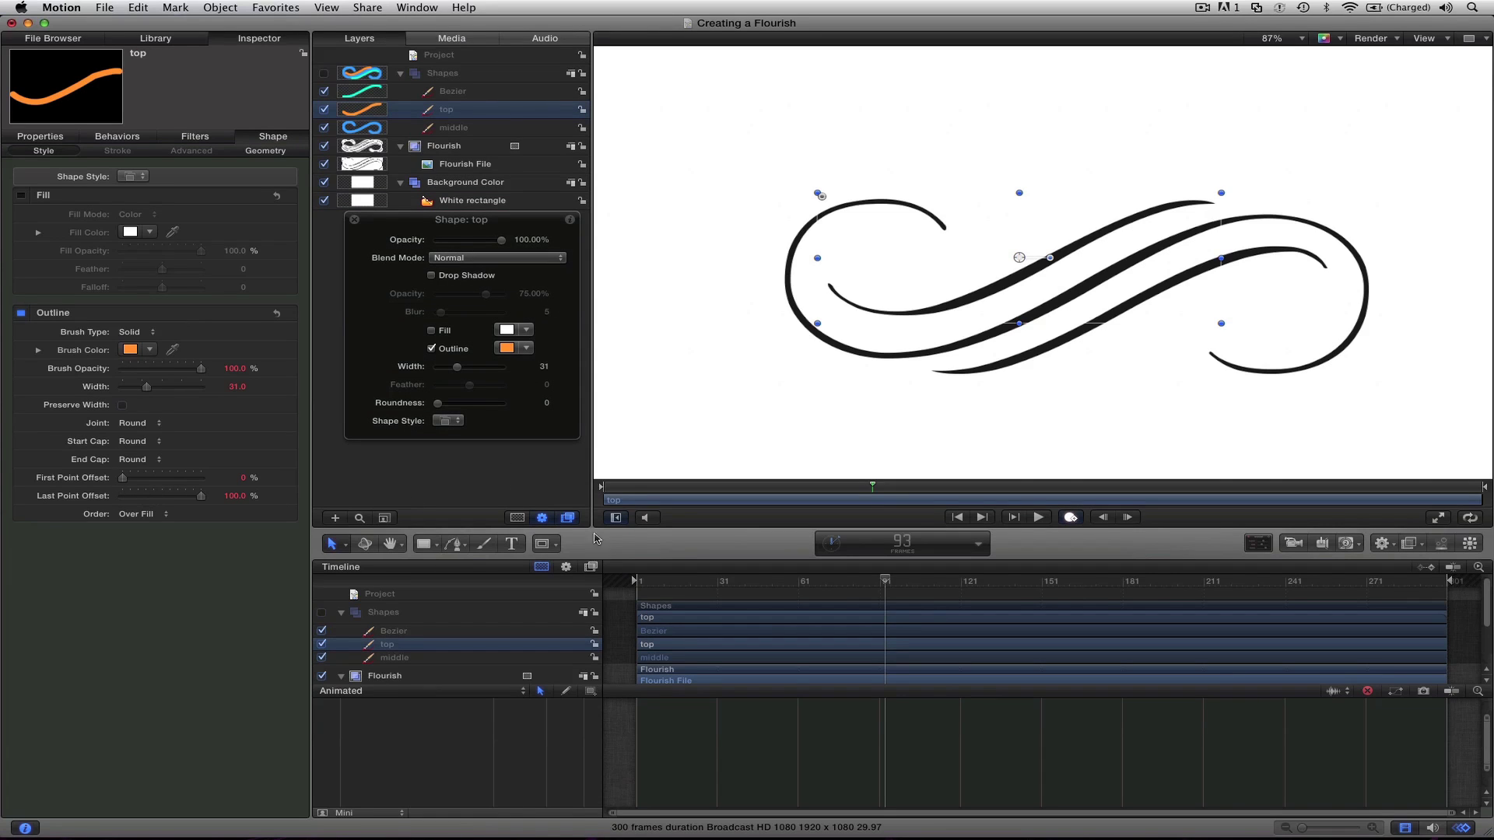
pyautogui.moveTo(612, 494); pyautogui.dragTo(592, 489)
pyautogui.press('a')
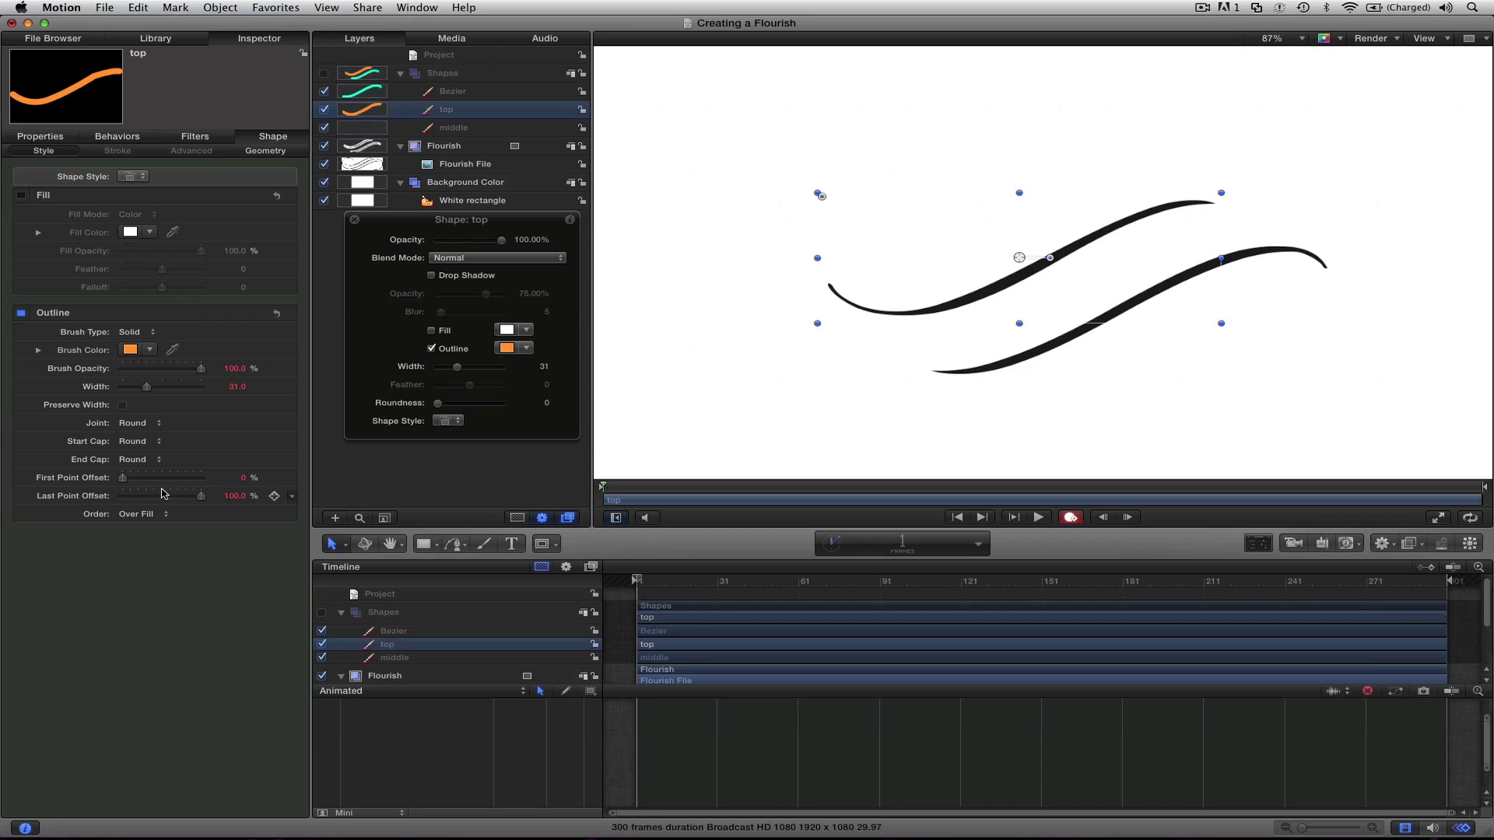
pyautogui.moveTo(162, 494); pyautogui.dragTo(78, 499)
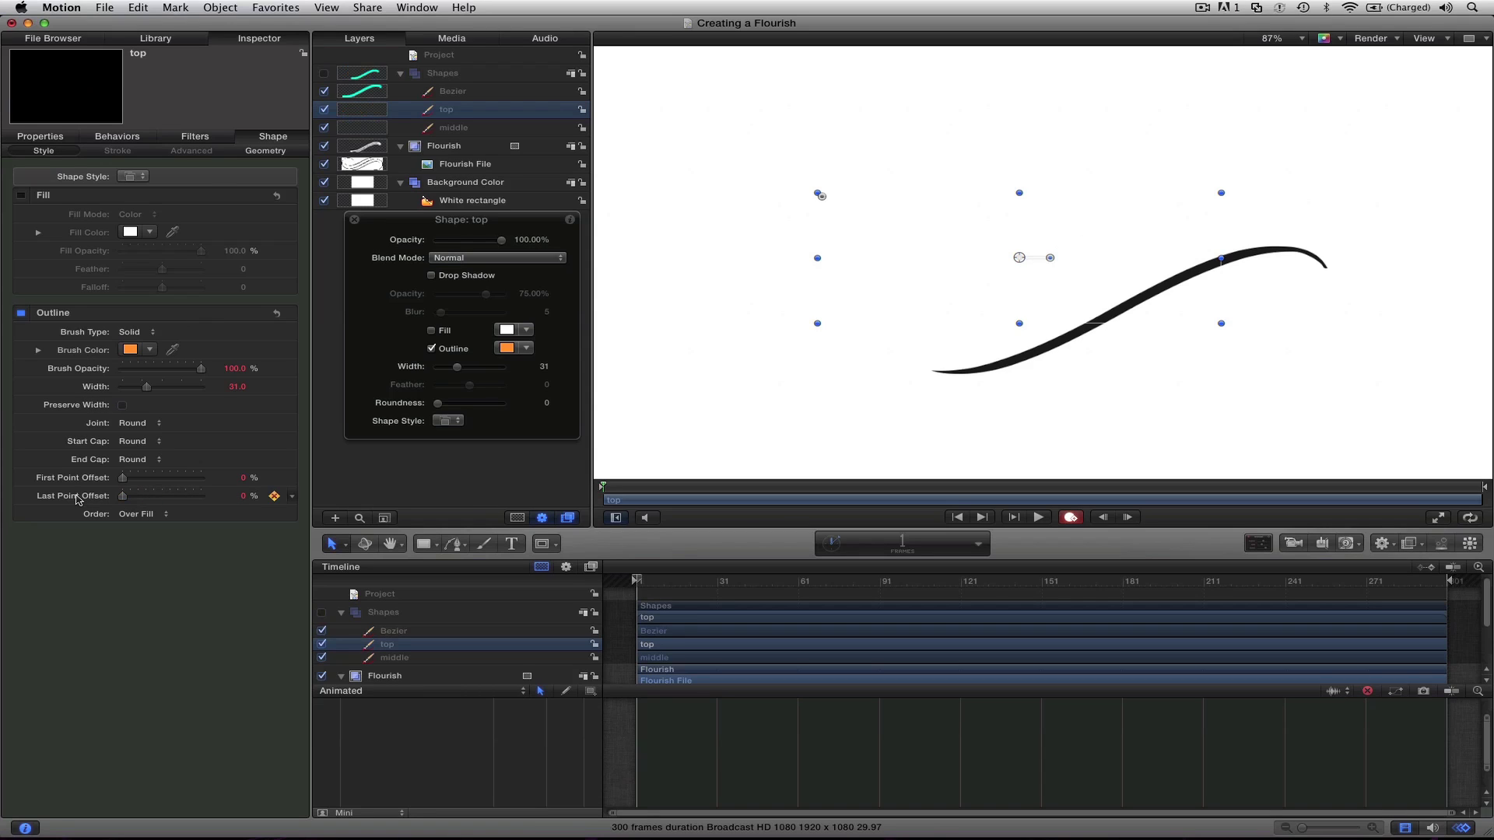
# - Turn off keyframe recording and rename the Bezier shape as bottom
pyautogui.click(466, 94)
pyautogui.press('a')
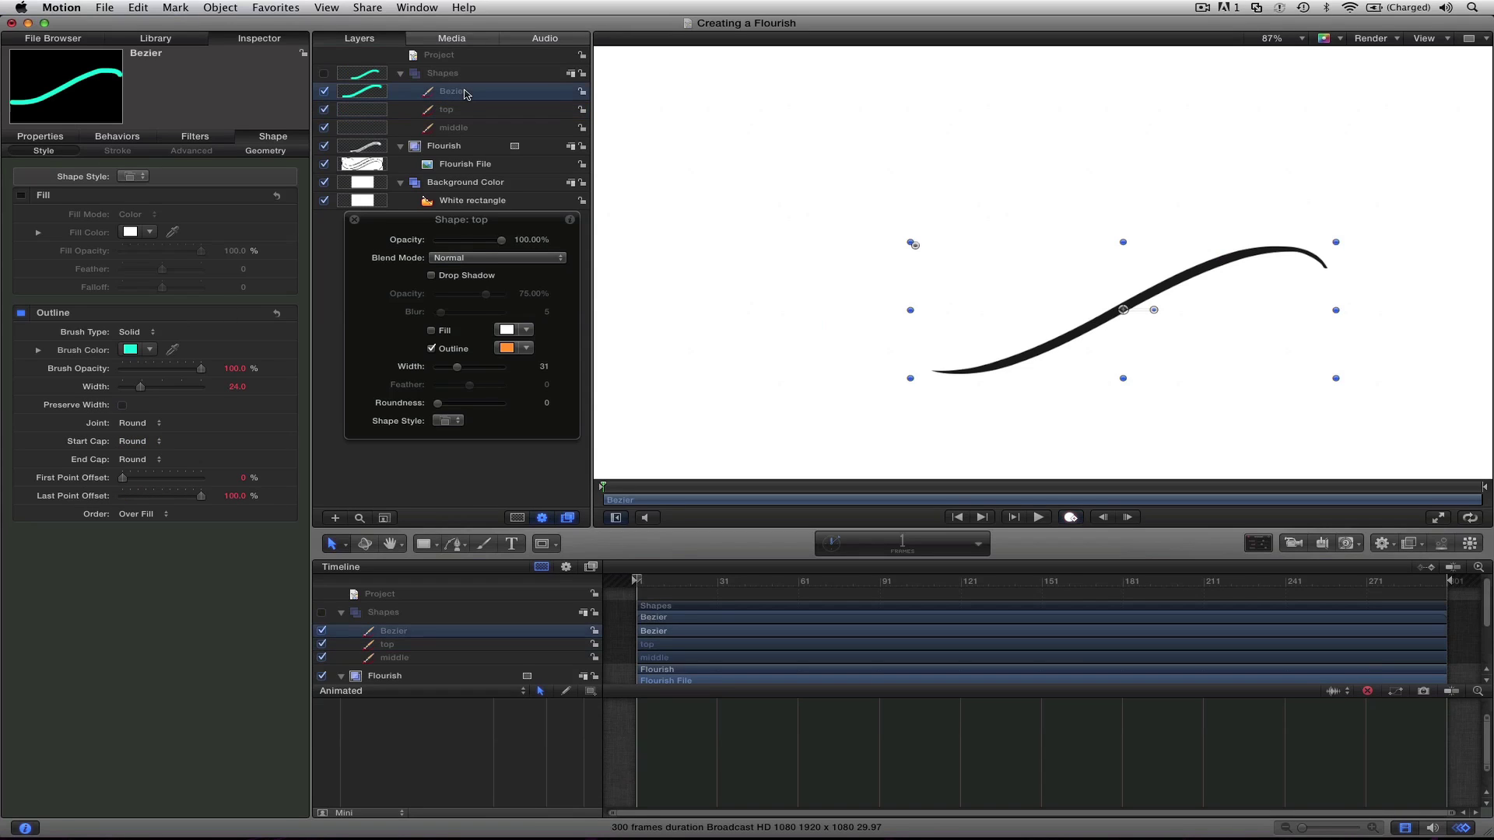
pyautogui.click(465, 94)
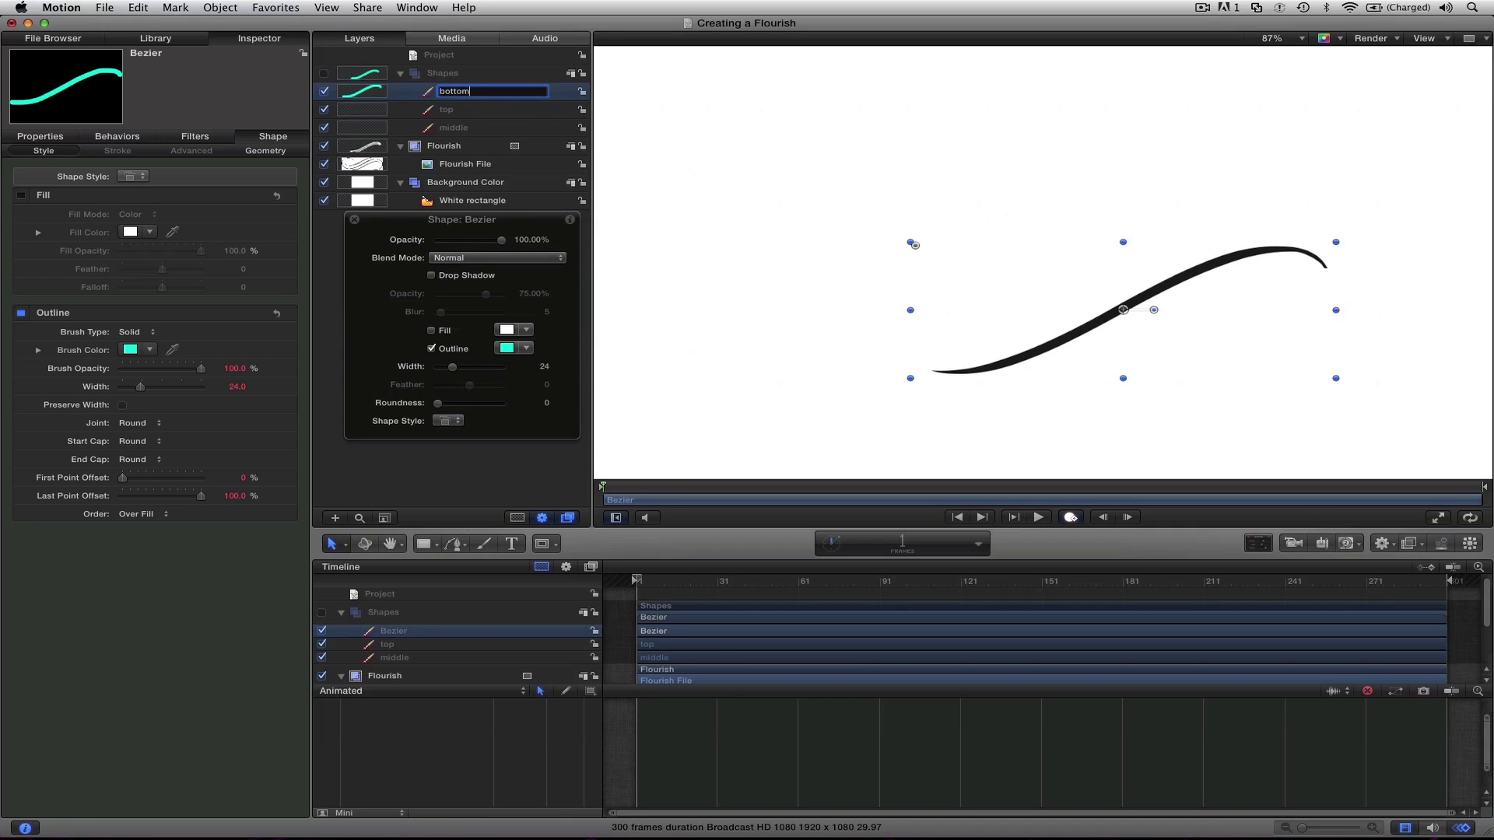
pyautogui.press('Return')
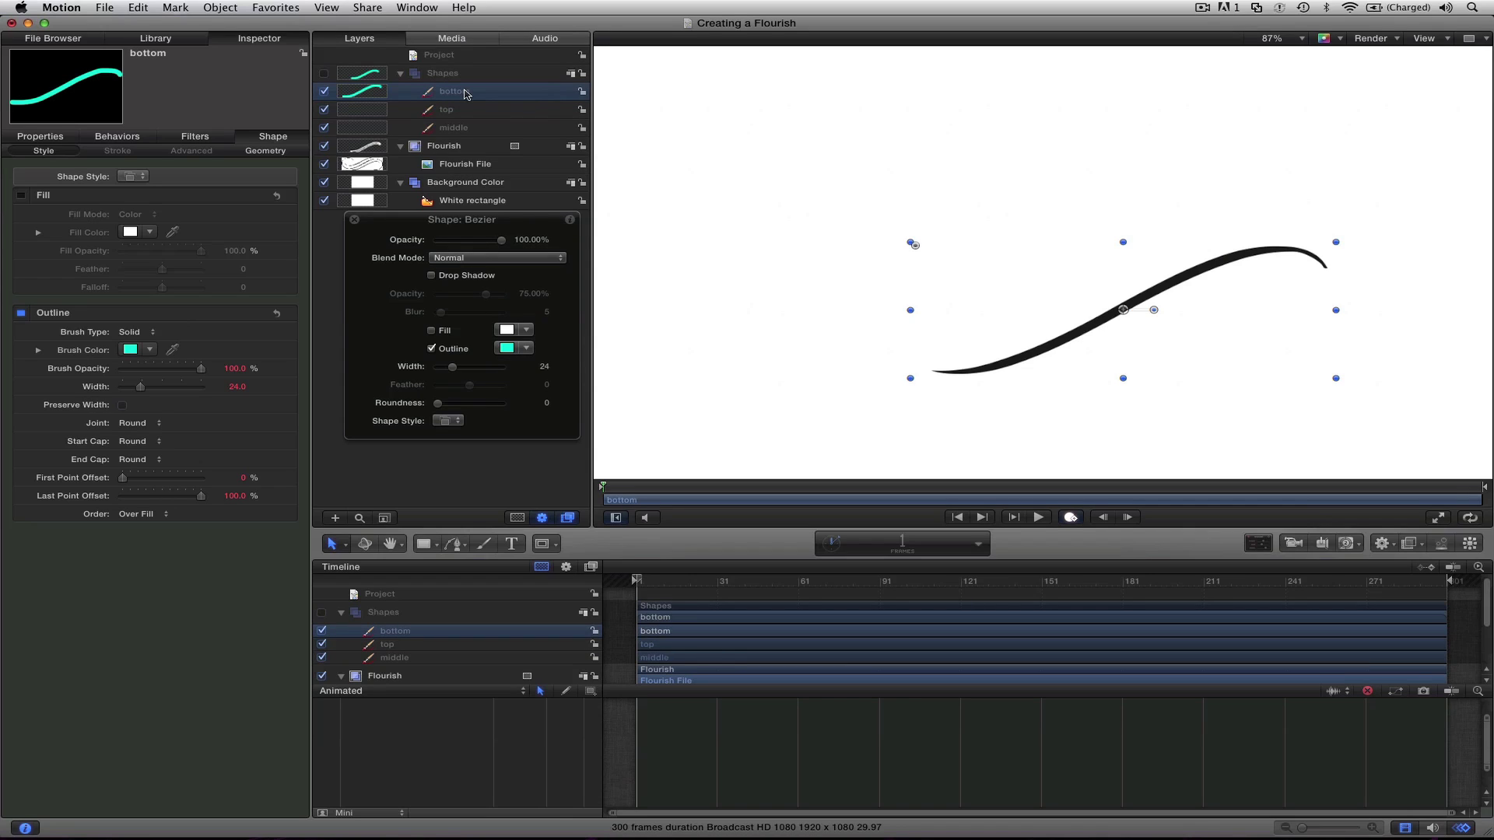
# - Record Last Point Offset keyframes for the bottom shape: 0% at frame 1 and 100% at frame 90
pyautogui.click(122, 495)
pyautogui.press('a')
pyautogui.click(795, 492)
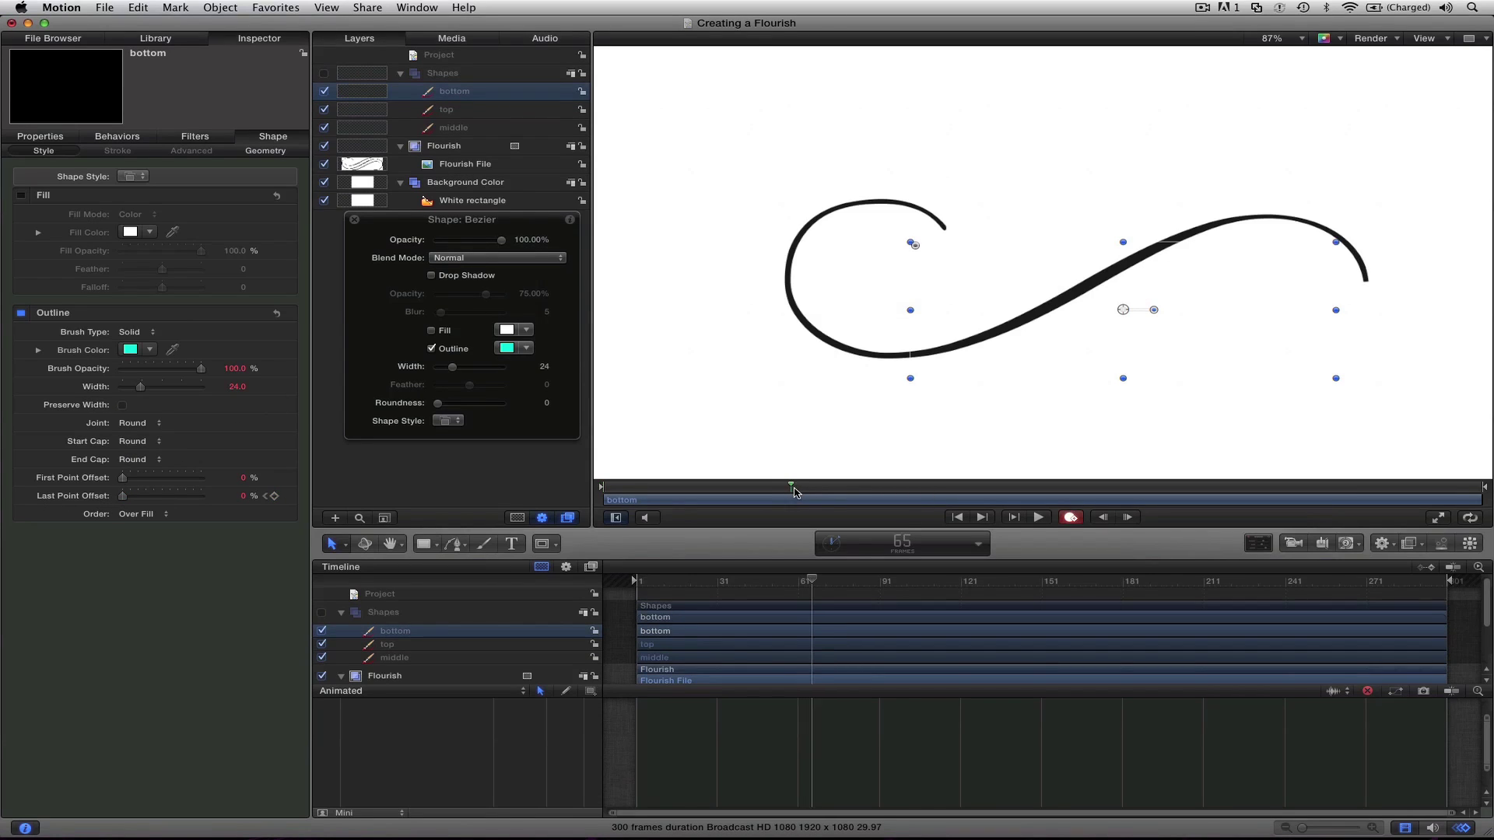
pyautogui.moveTo(795, 491); pyautogui.dragTo(864, 489)
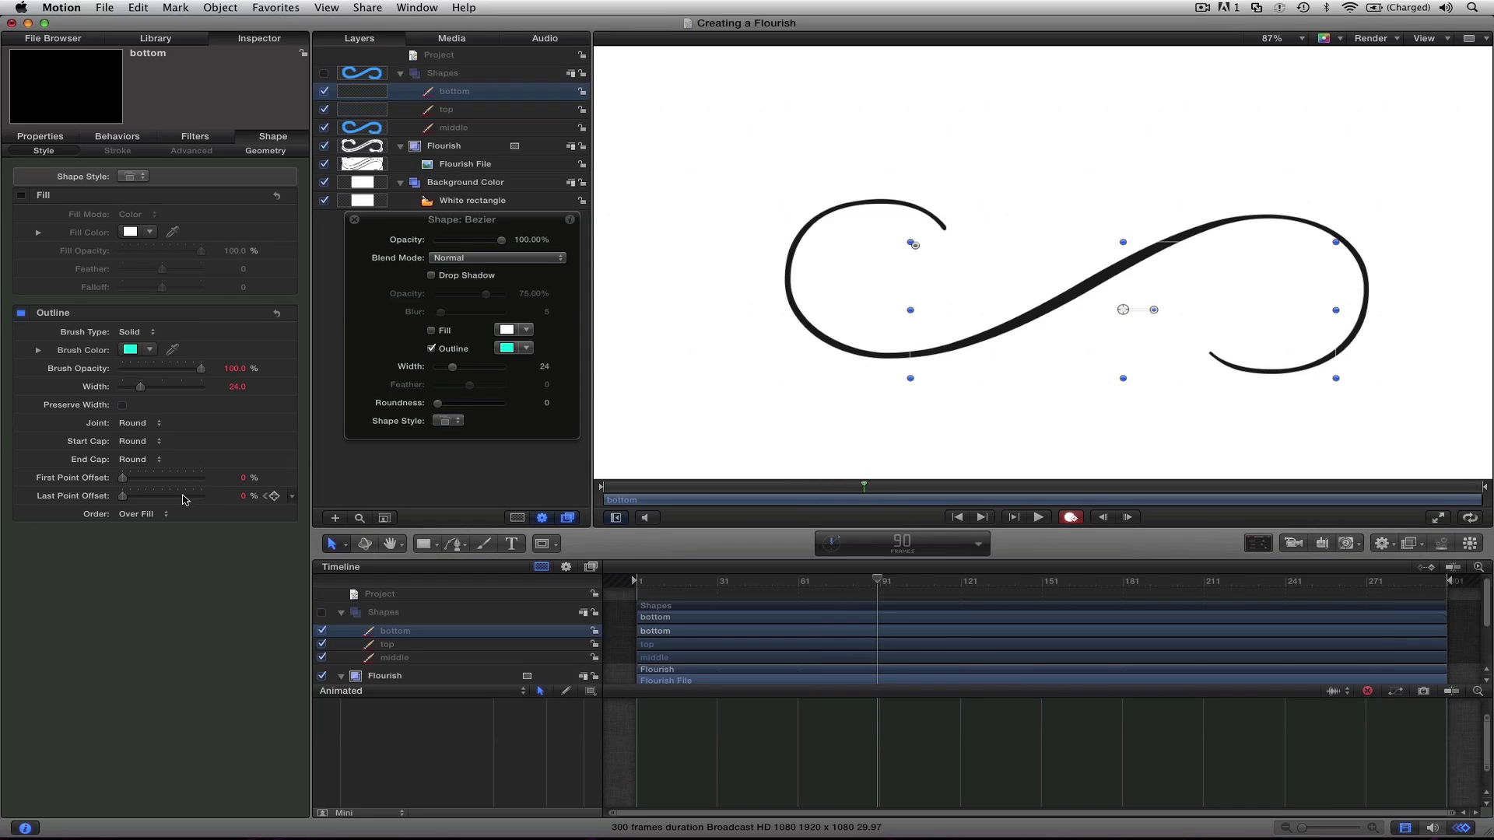
pyautogui.moveTo(123, 496); pyautogui.dragTo(219, 504)
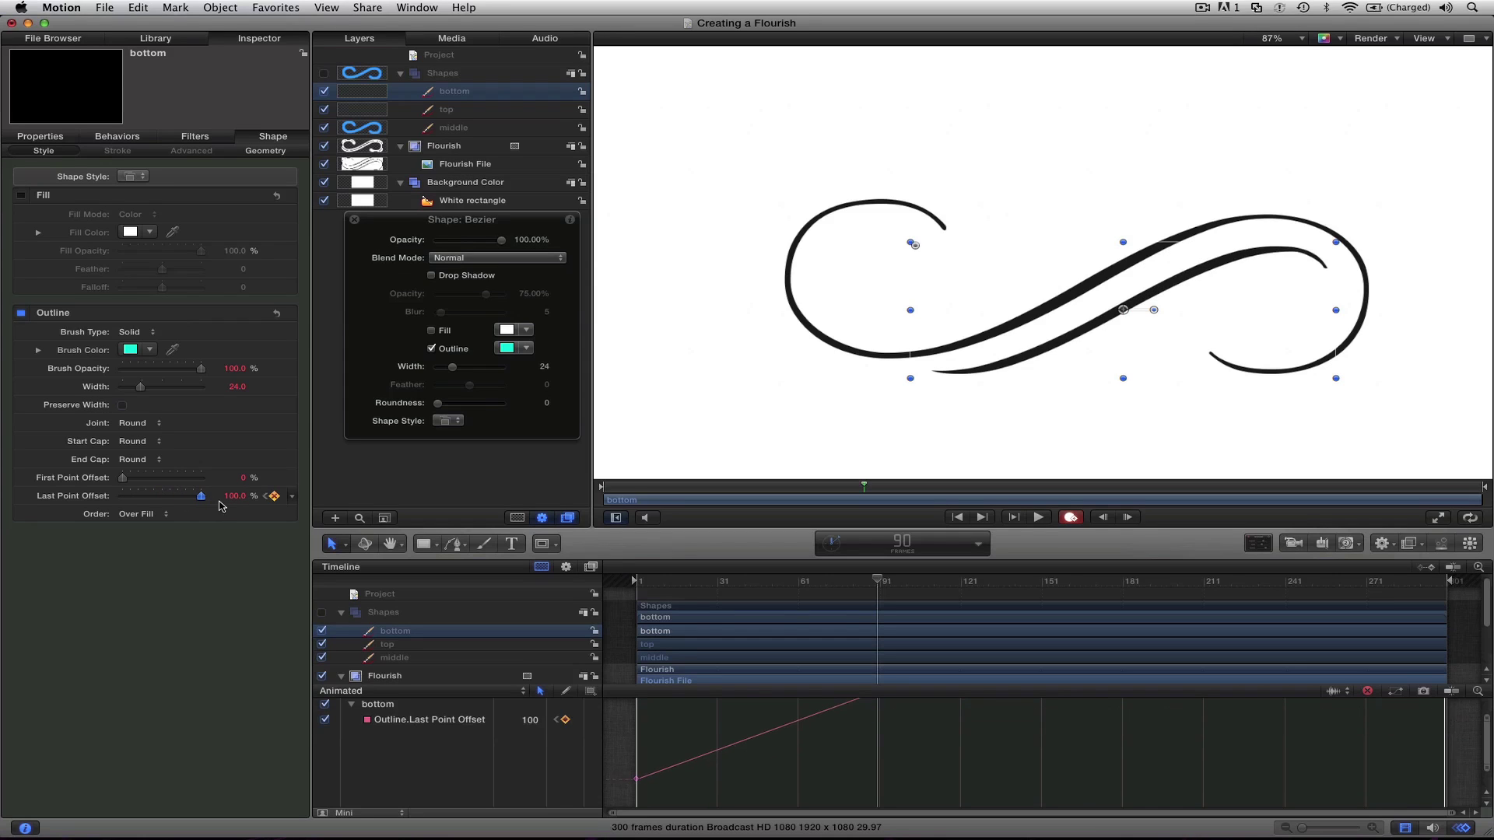
# - Record a Last Point Offset keyframe of 100% at frame 90 for the top shape
pyautogui.click(459, 110)
pyautogui.press('a')
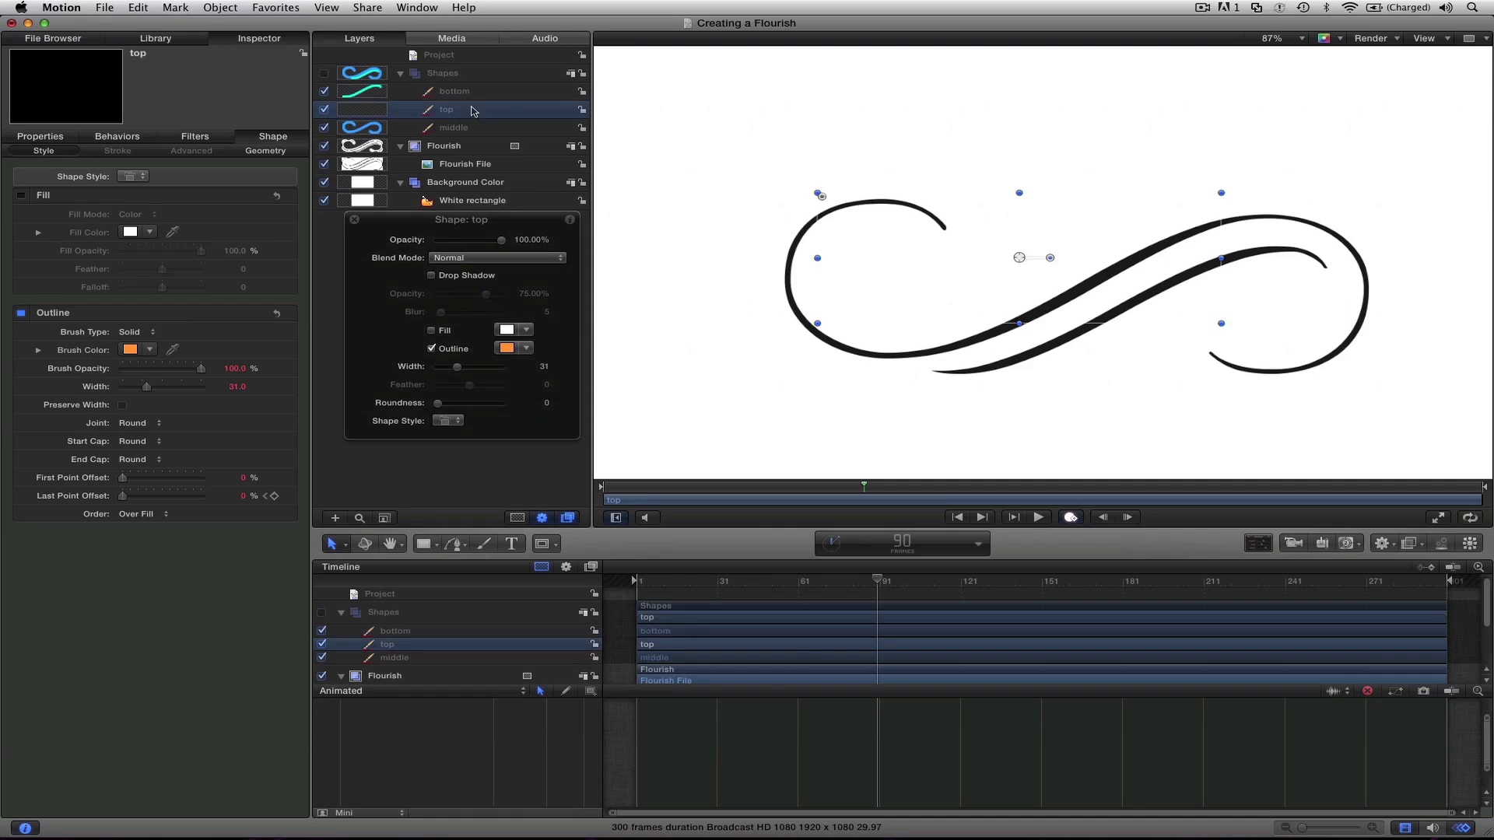
pyautogui.moveTo(135, 503); pyautogui.dragTo(210, 504)
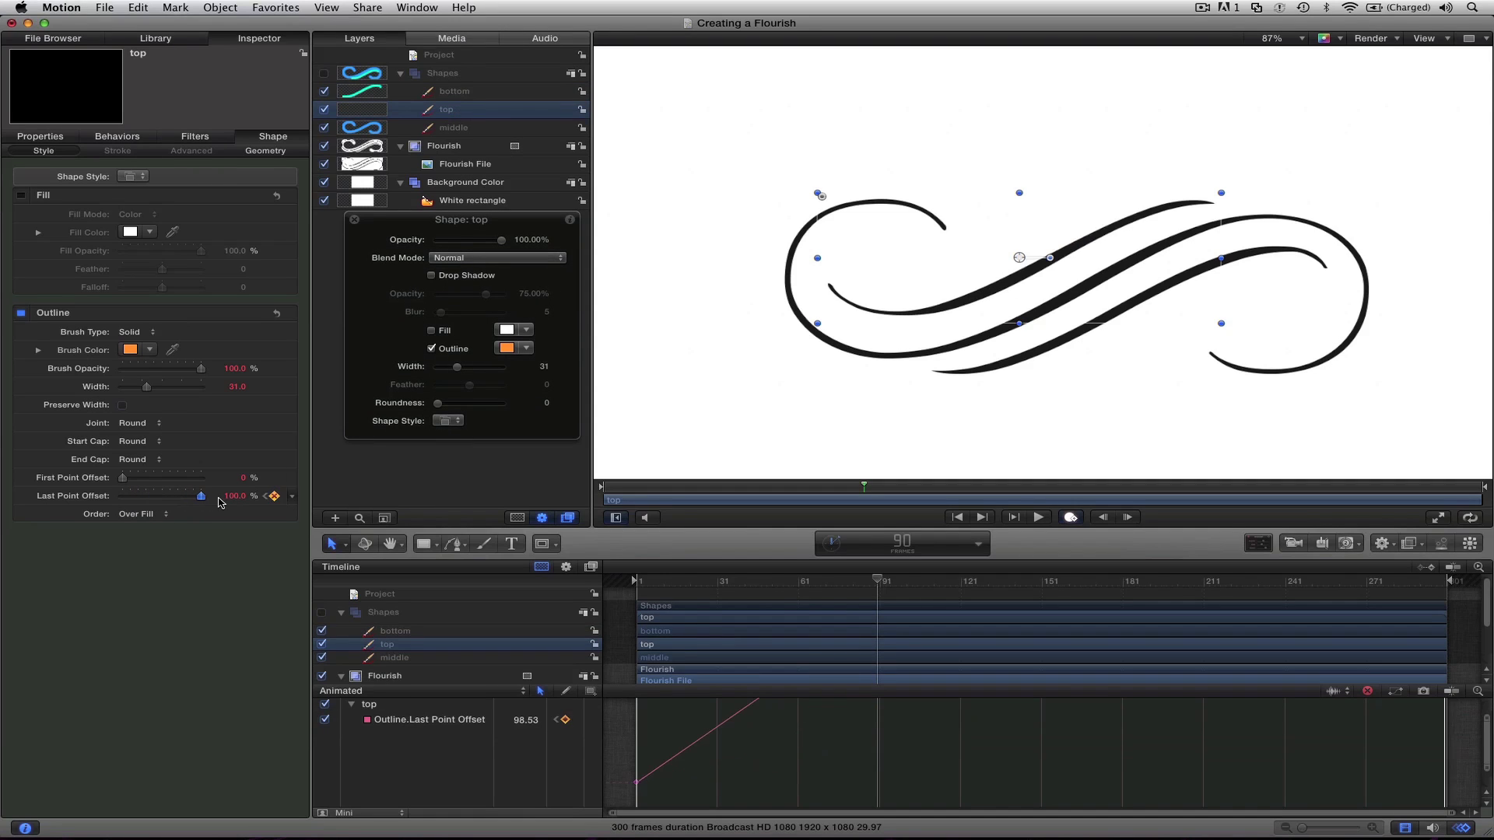
# - Deselect everything and play the reveal of all three lines from frame 1
pyautogui.moveTo(662, 492); pyautogui.dragTo(603, 492)
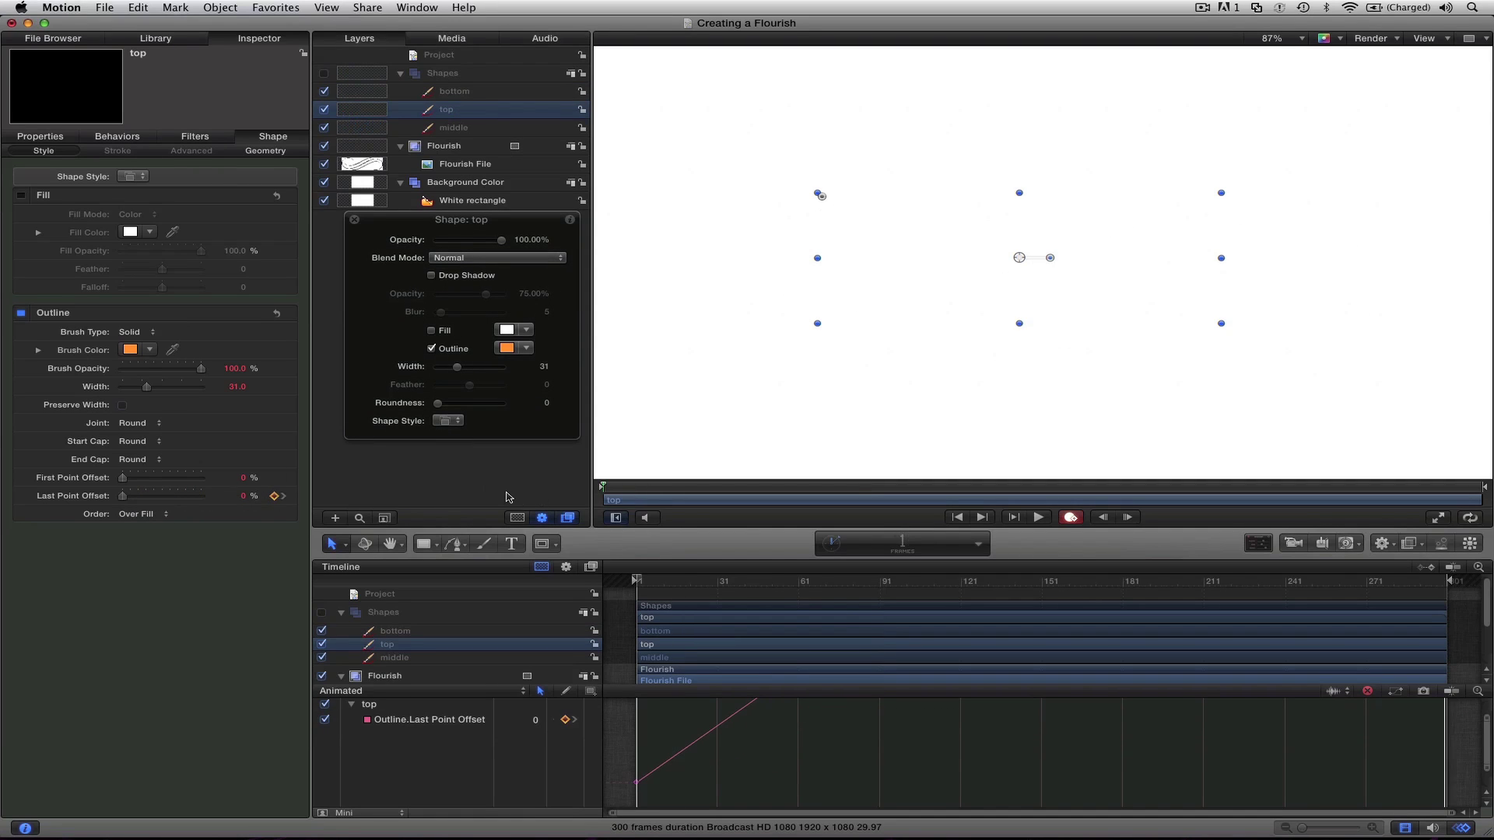
pyautogui.click(478, 485)
pyautogui.press('space')
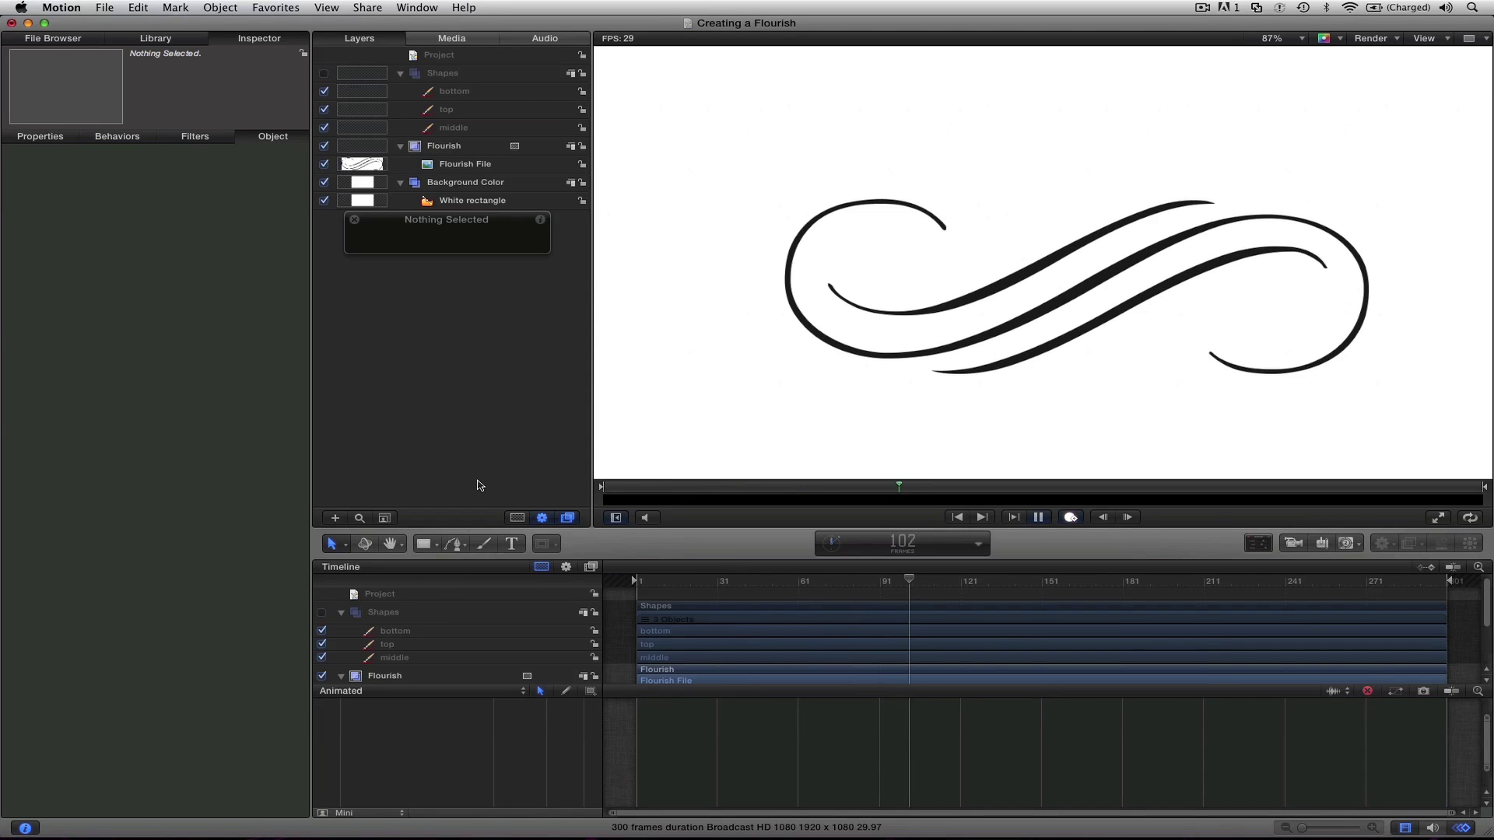
pyautogui.press('space')
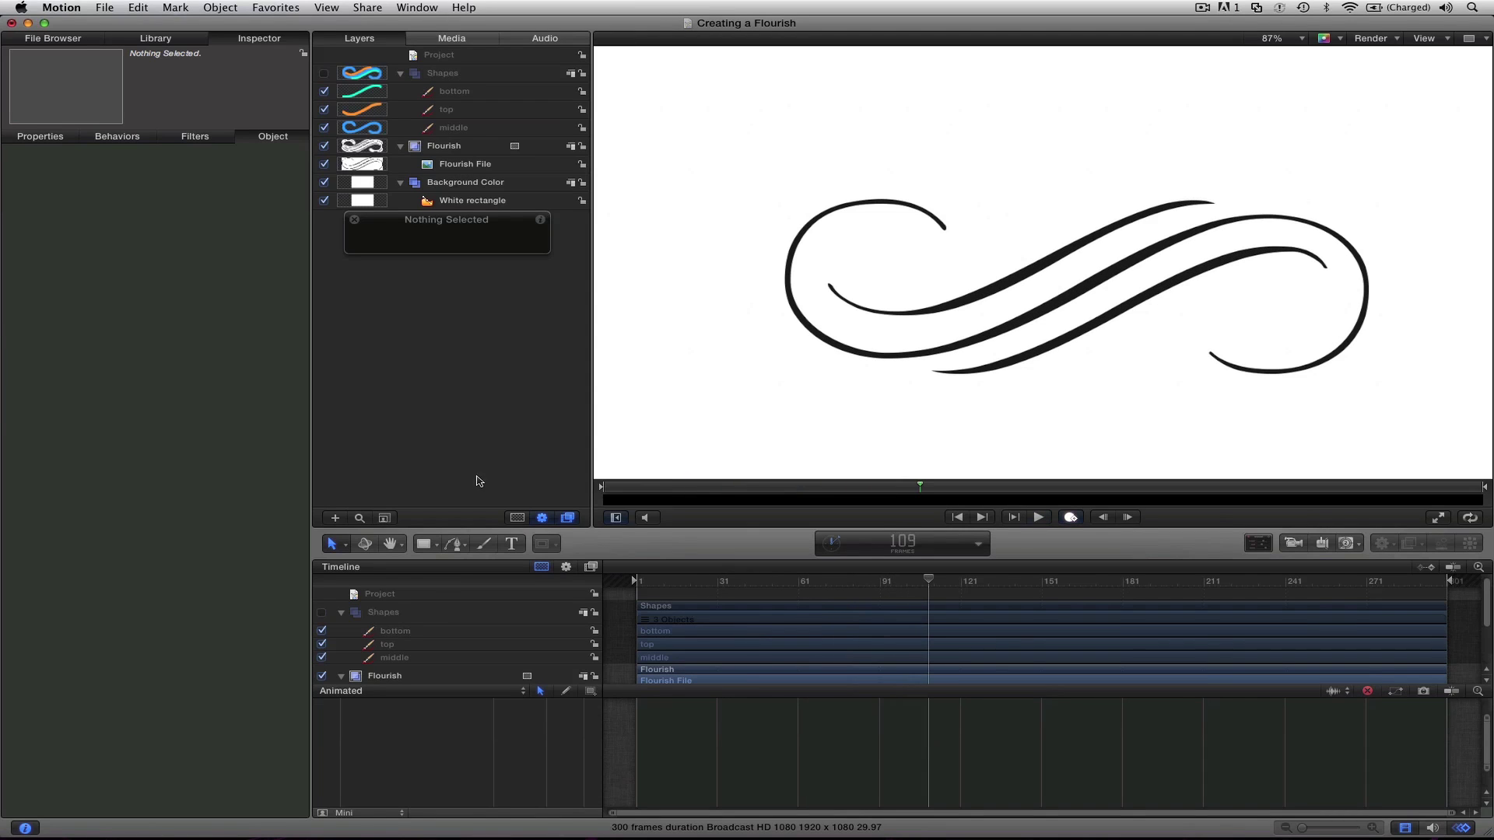
# - Set the Last Point Offset curves of the bottom and top shapes to Continuous interpolation
pyautogui.click(459, 94)
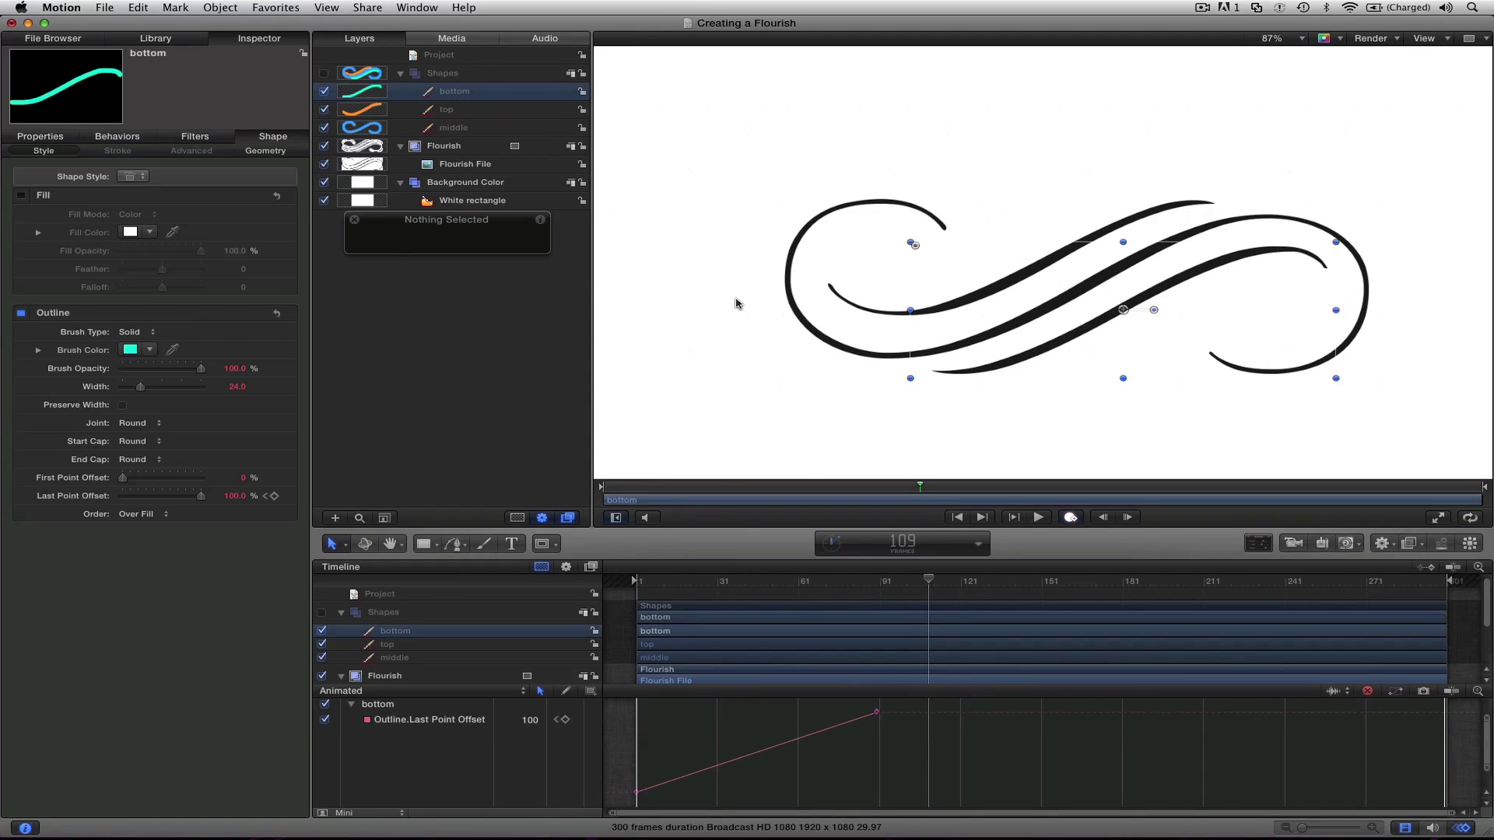
pyautogui.rightClick(874, 713)
pyautogui.moveTo(929, 791)
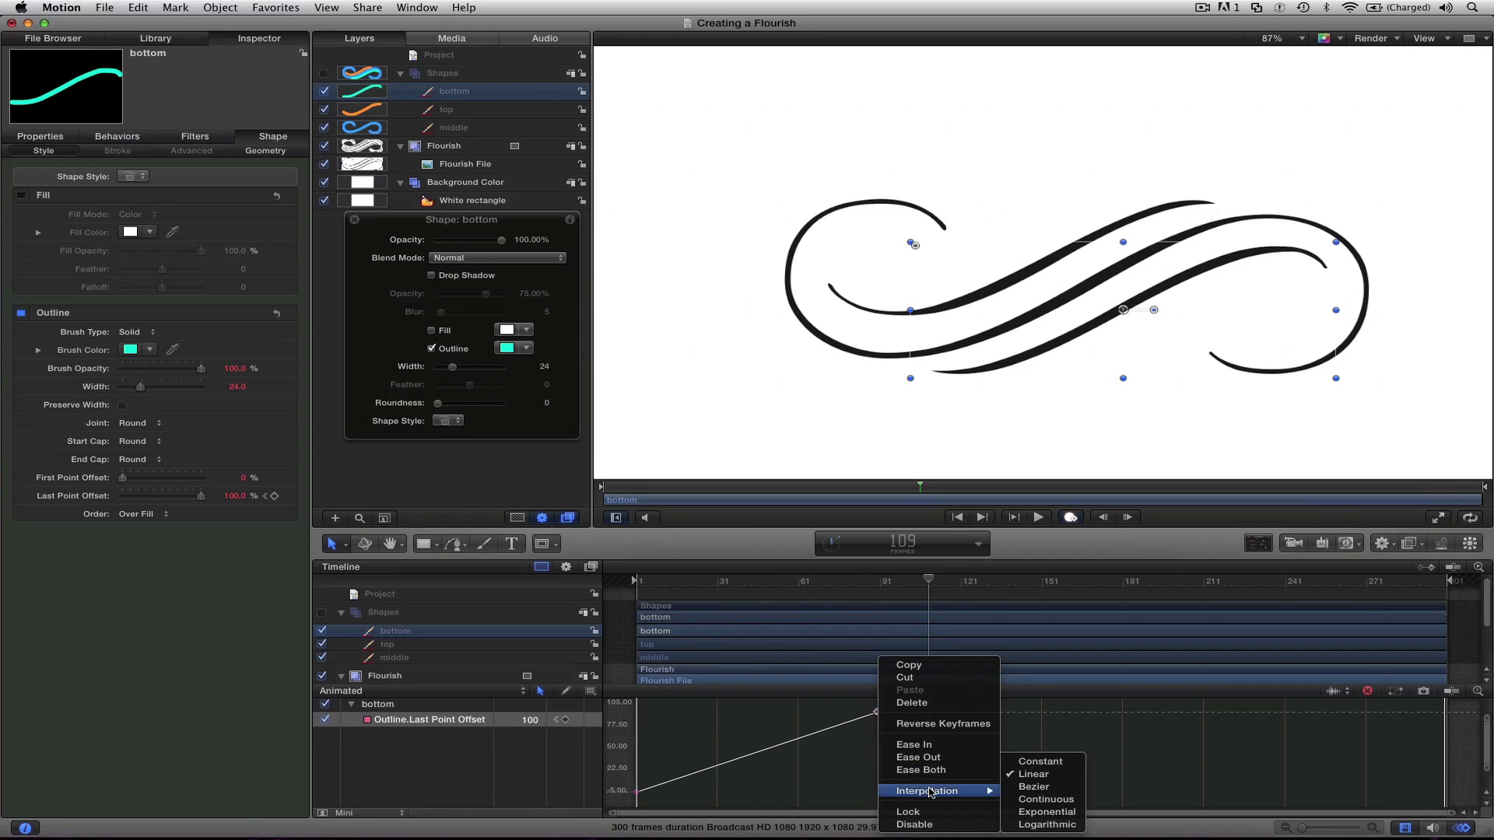
pyautogui.click(1045, 791)
pyautogui.click(467, 110)
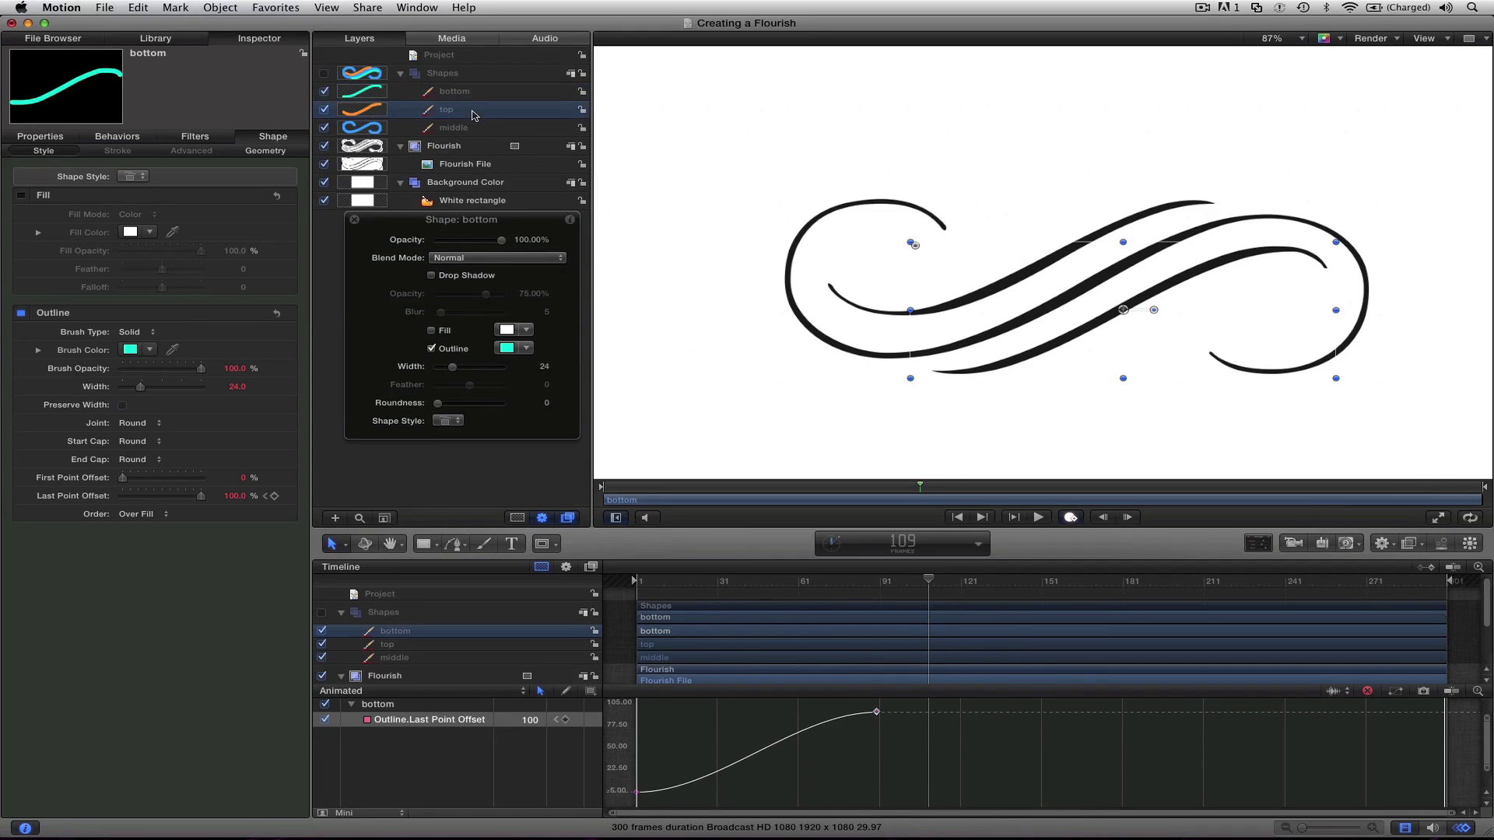
pyautogui.rightClick(876, 711)
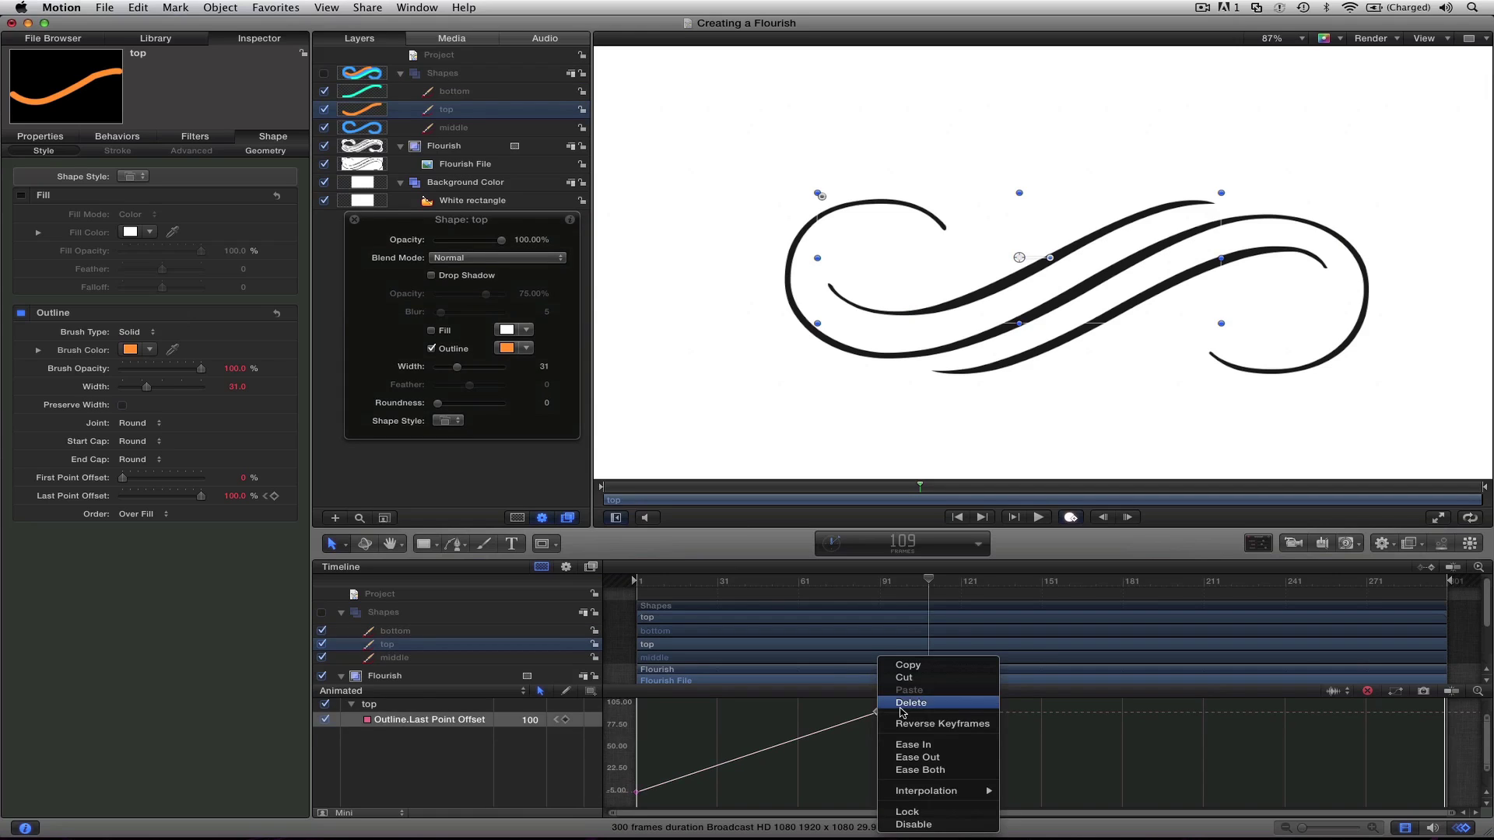
# - Return to frame 1, make sure keyframe recording is off, and play the smoothed reveal of all three lines
pyautogui.click(607, 413)
pyautogui.press('Home')
pyautogui.press('a')
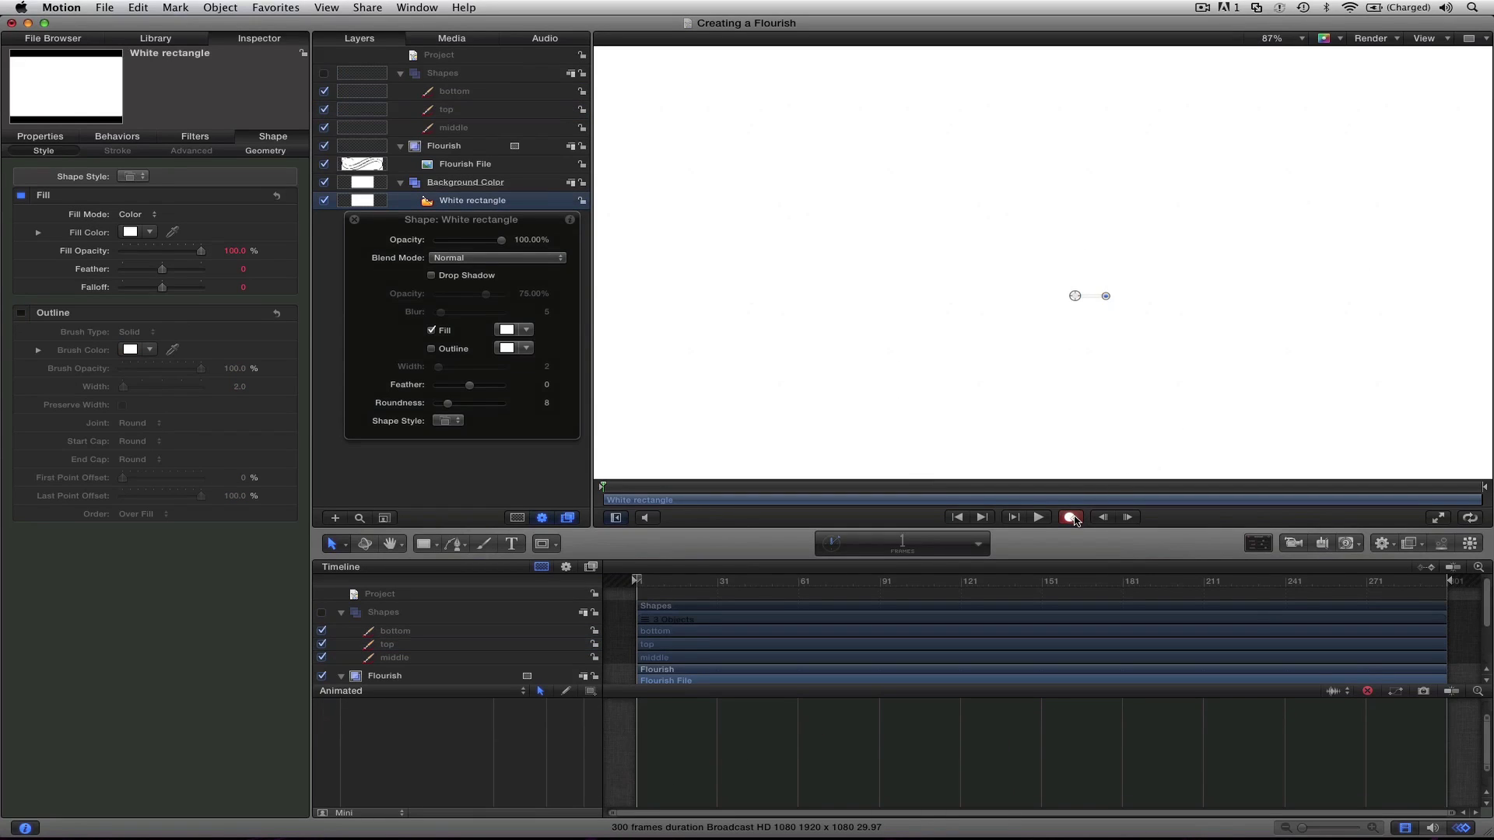
pyautogui.click(1072, 518)
pyautogui.press('space')
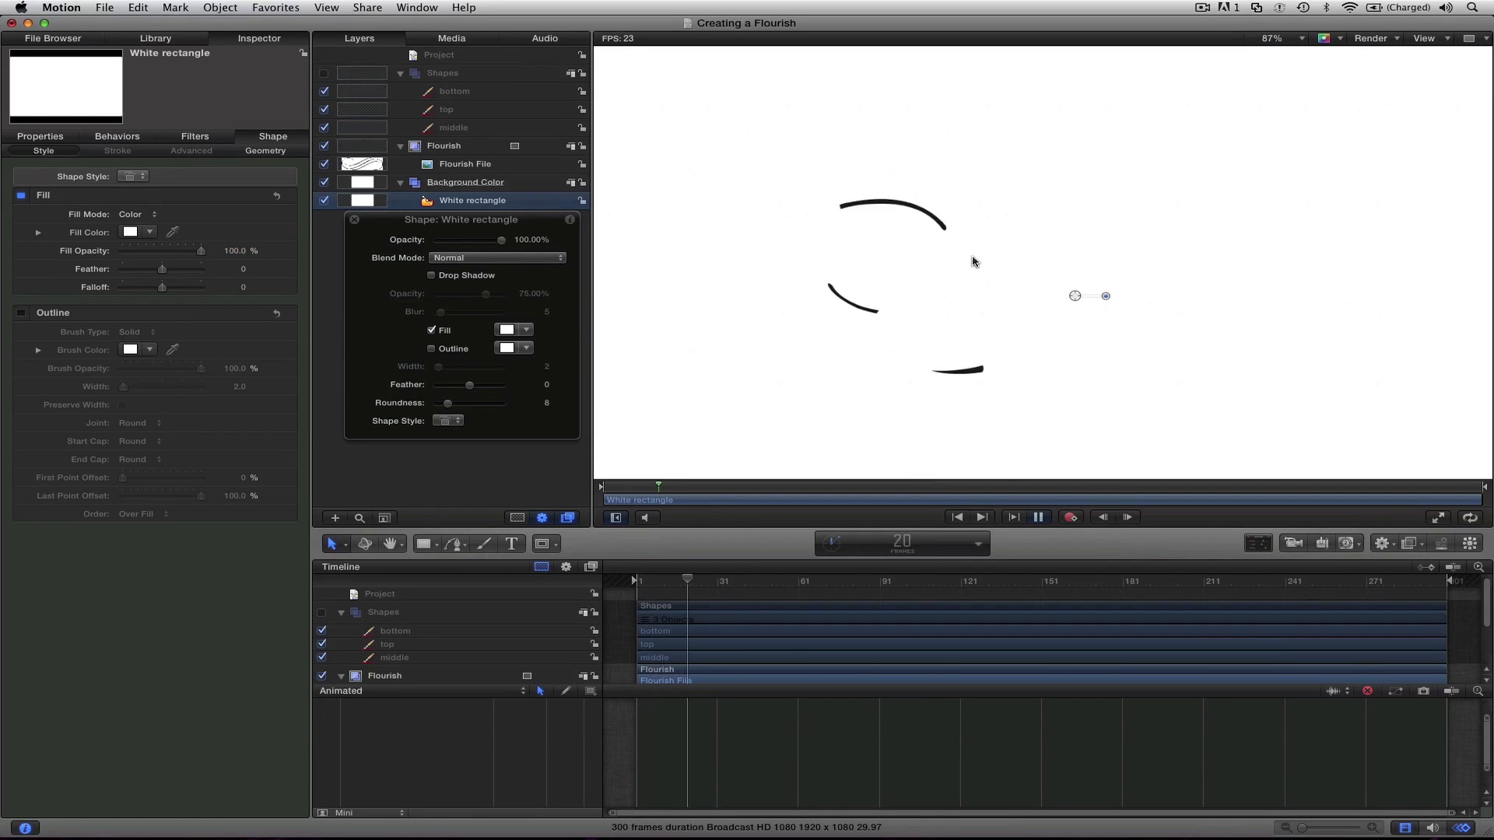
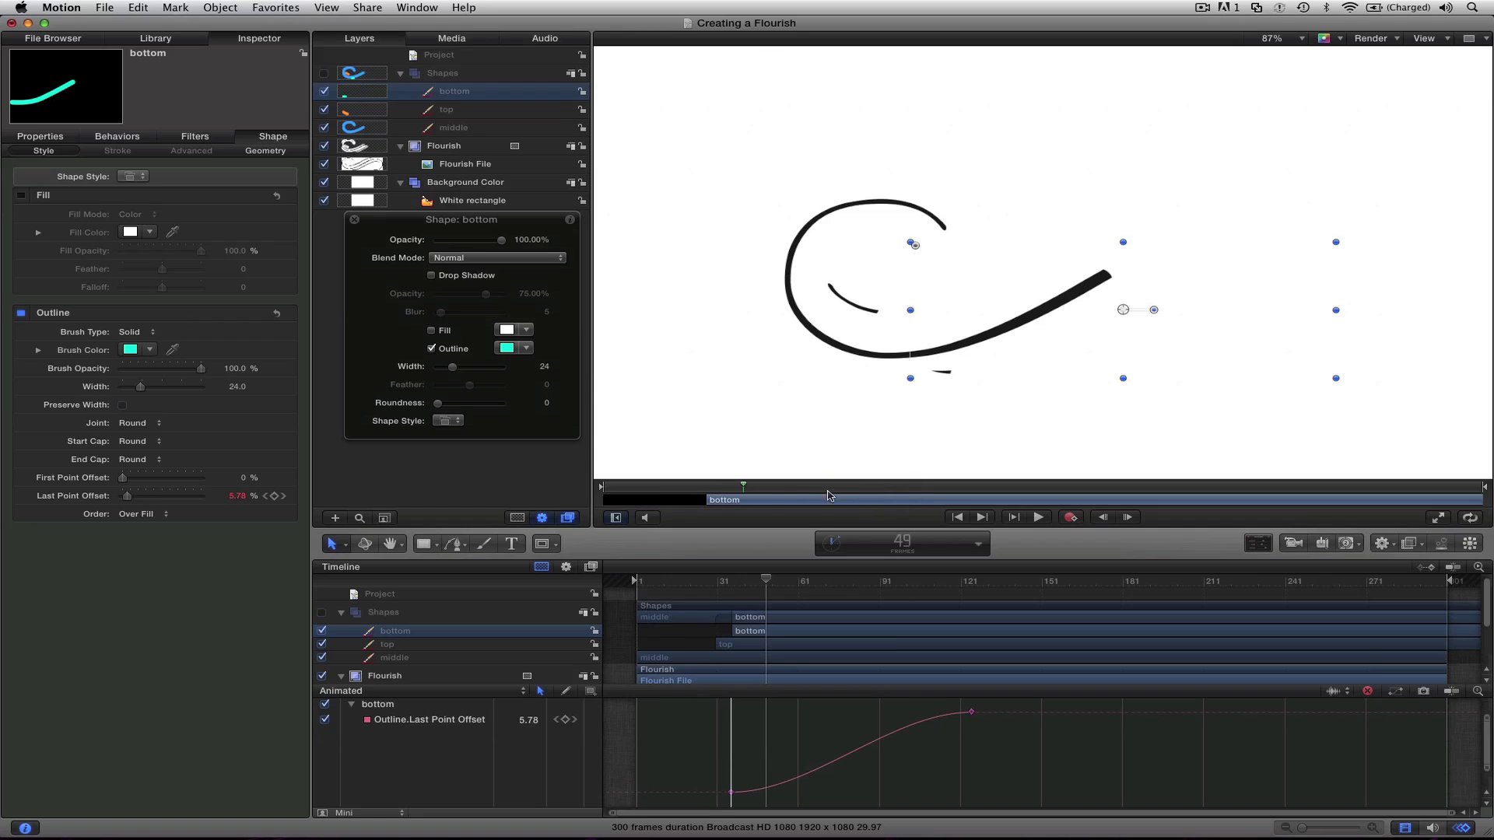
# - Play the staggered reveal from frame 1, and review how the top and bottom lines begin up to frame 47
pyautogui.moveTo(650, 495)
pyautogui.mouseDown()
pyautogui.moveTo(964, 493)
pyautogui.moveTo(978, 506)
pyautogui.mouseUp()
pyautogui.press('Home')
pyautogui.click(496, 491)
pyautogui.press('space')
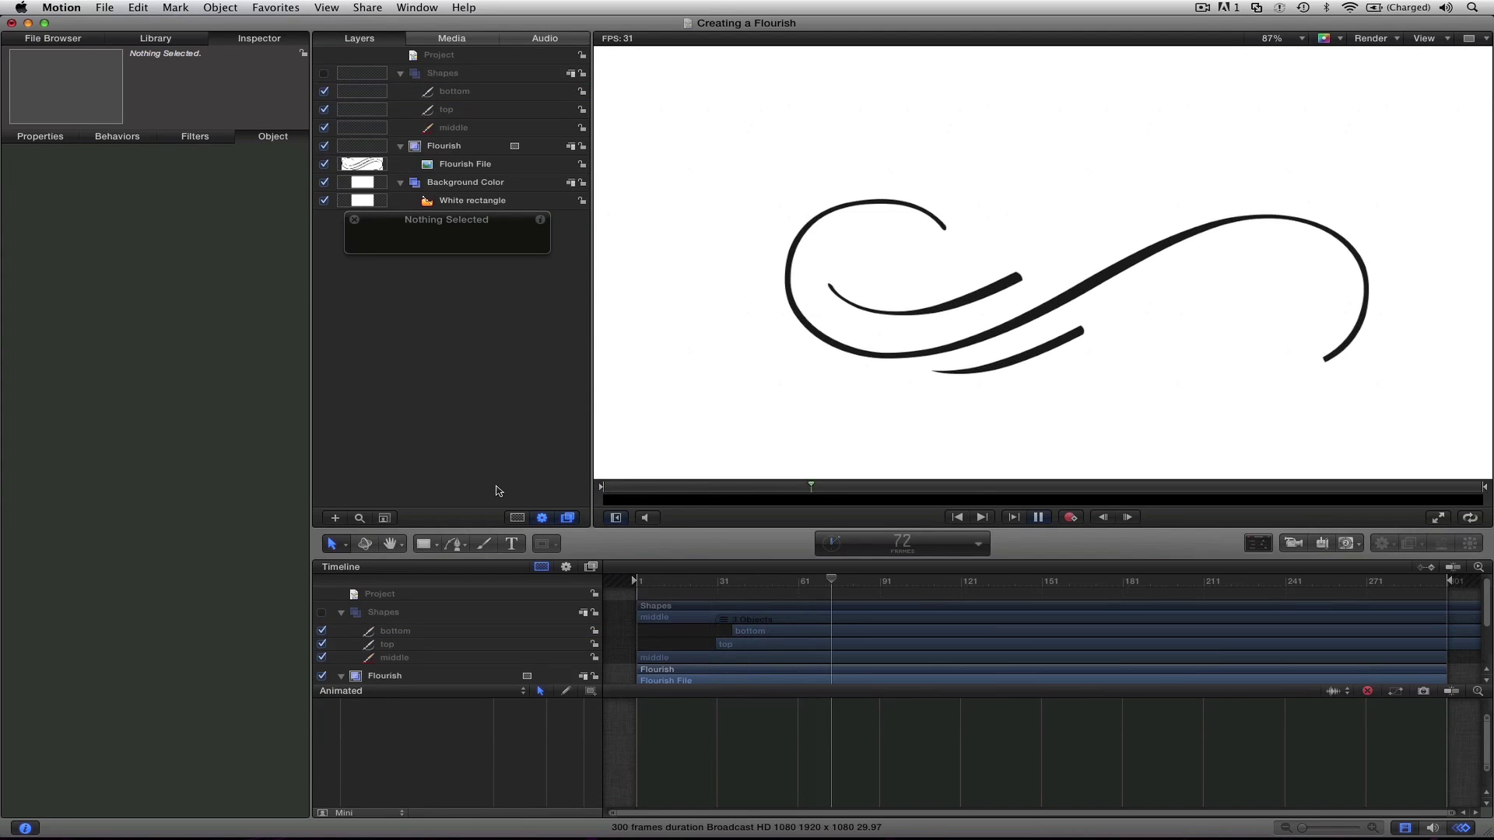
pyautogui.press('space')
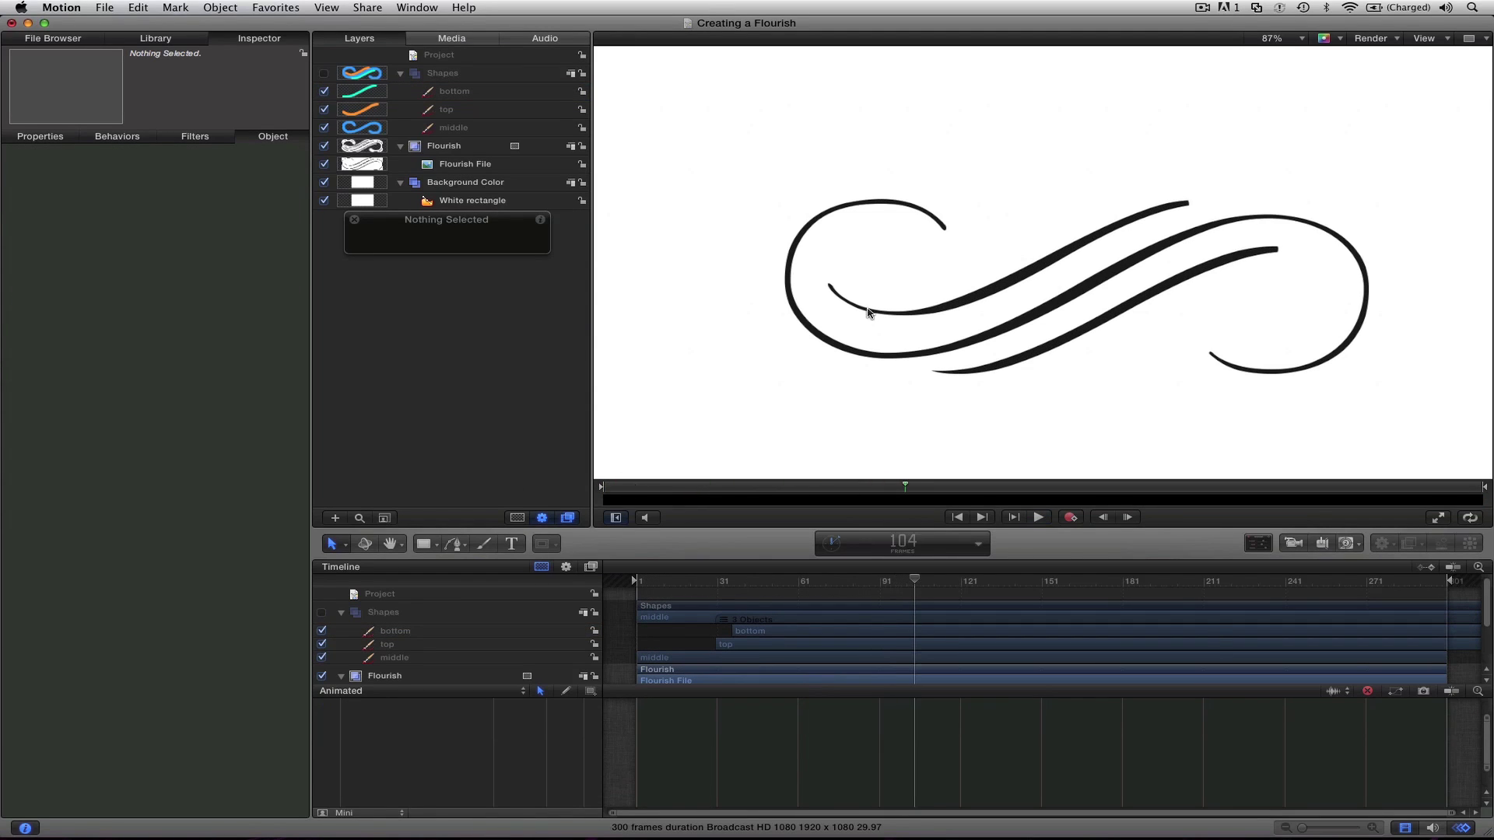
pyautogui.click(643, 485)
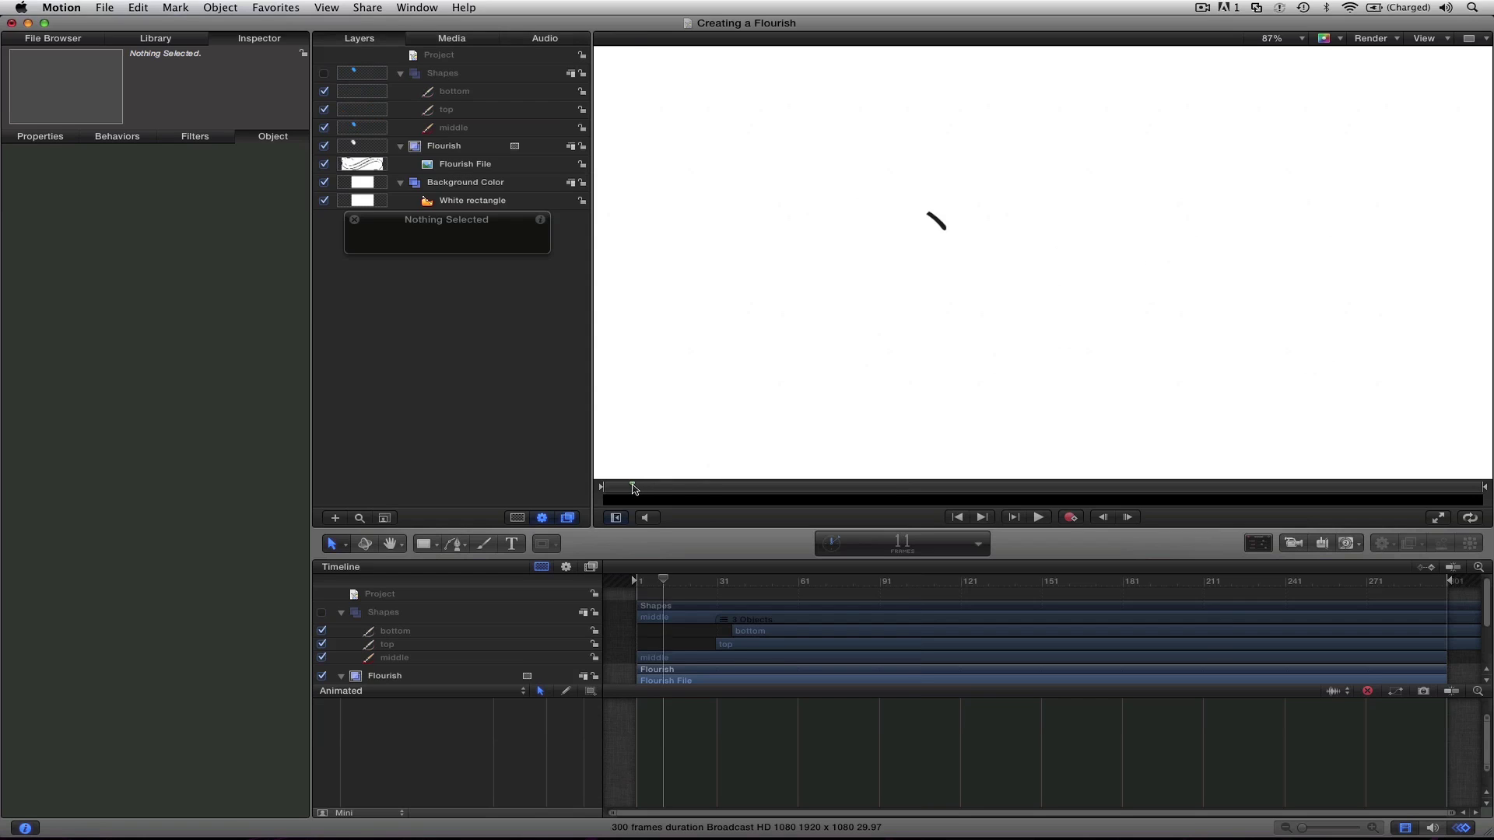
pyautogui.press('space')
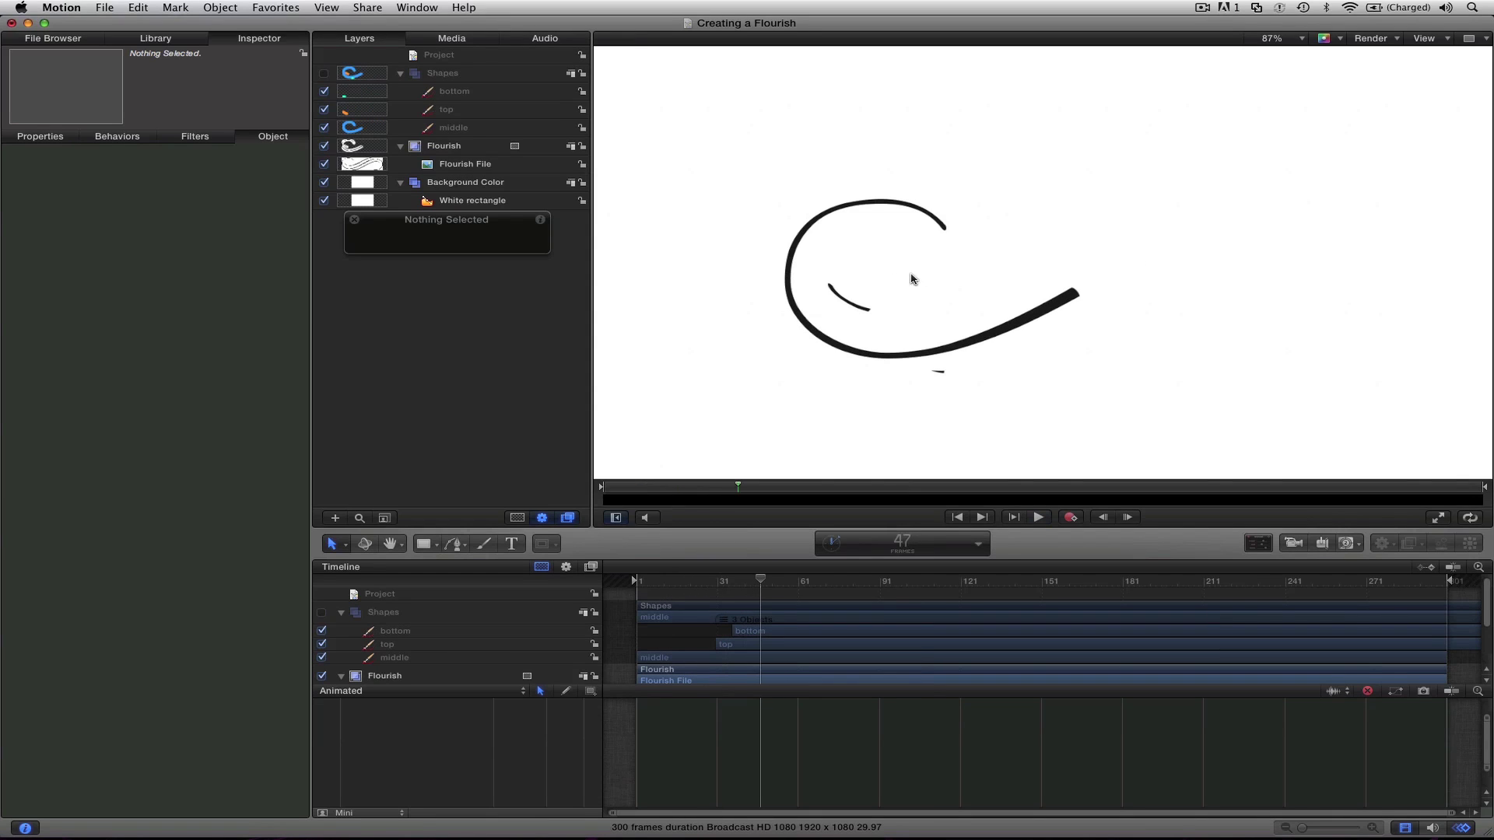
# - Show the Shapes group, pull the top shape's first control point outward beyond the line's tip, and hide the group again
pyautogui.click(456, 113)
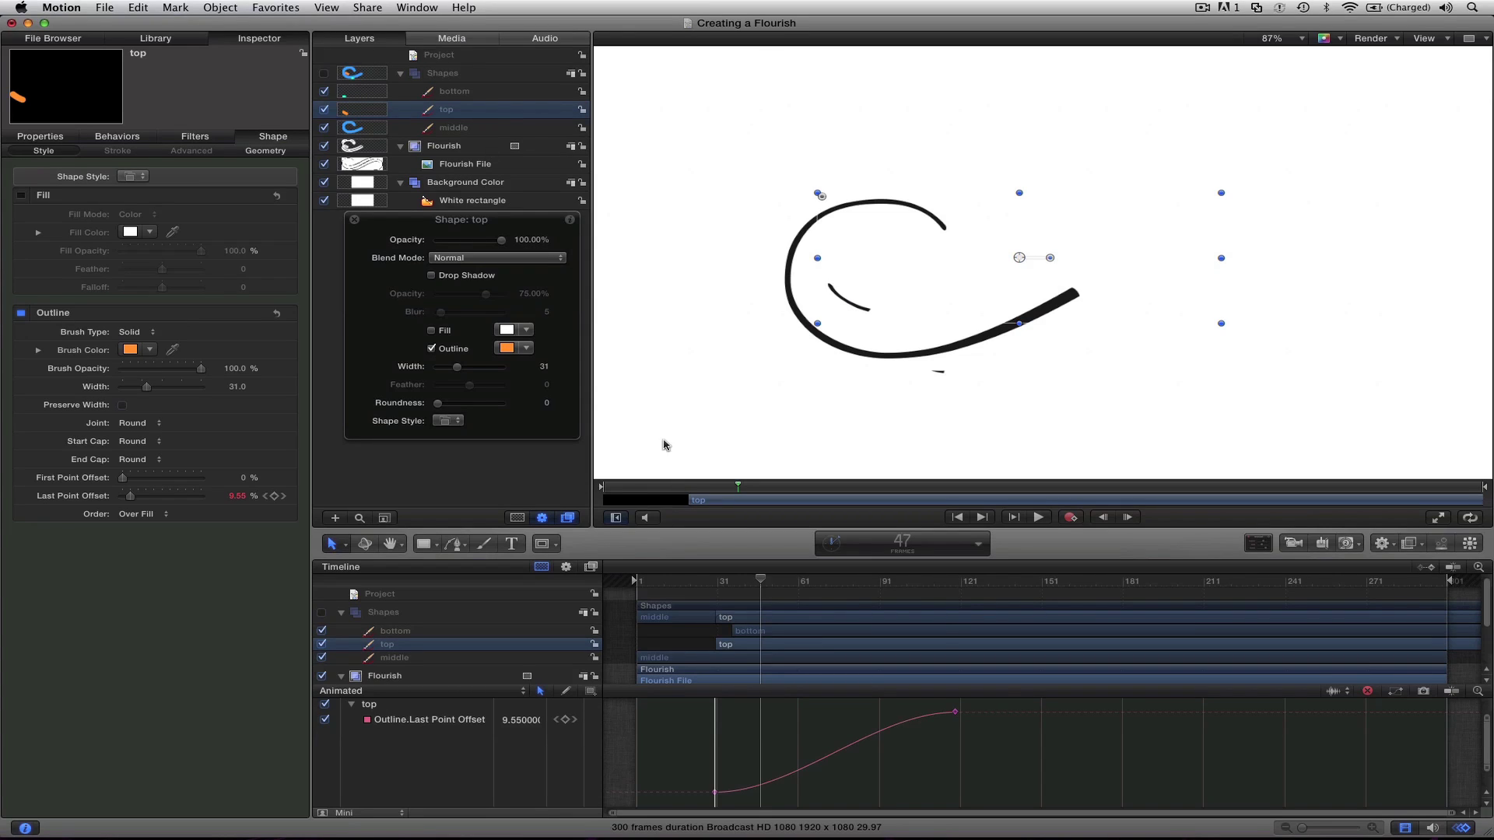
pyautogui.click(324, 74)
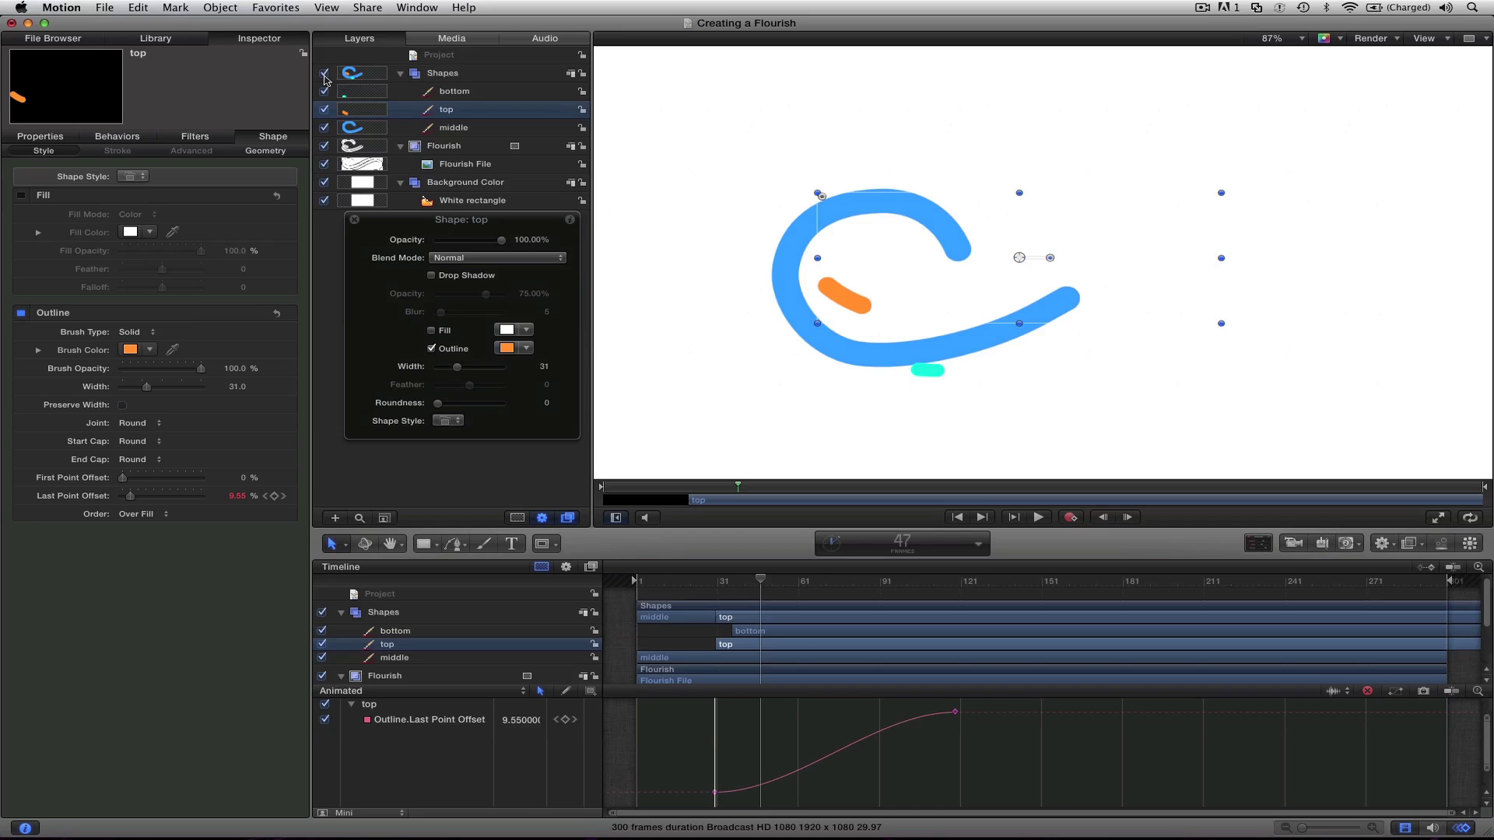
pyautogui.doubleClick(849, 302)
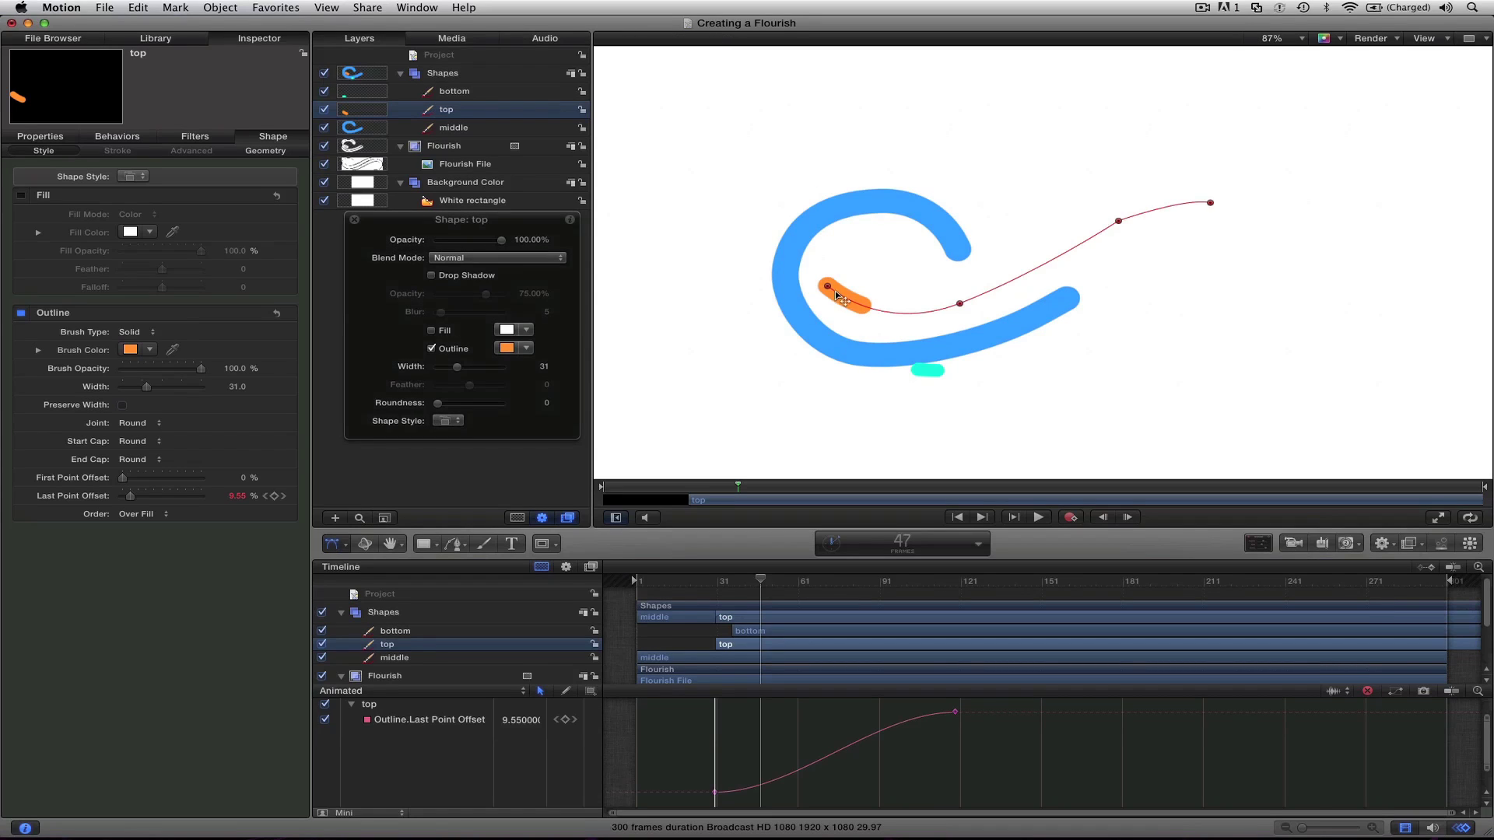
pyautogui.moveTo(828, 288); pyautogui.dragTo(797, 273)
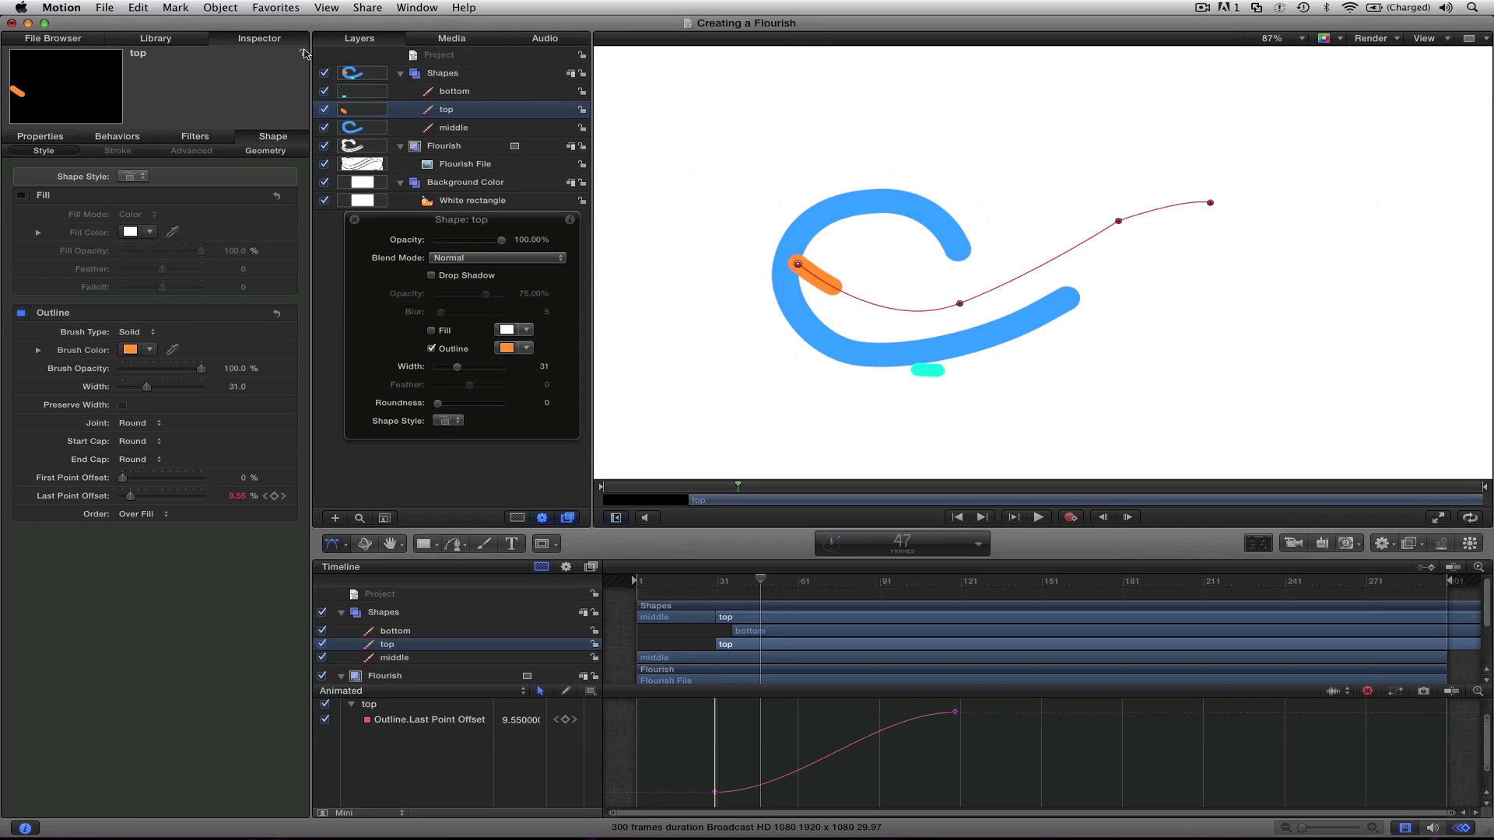
pyautogui.click(324, 74)
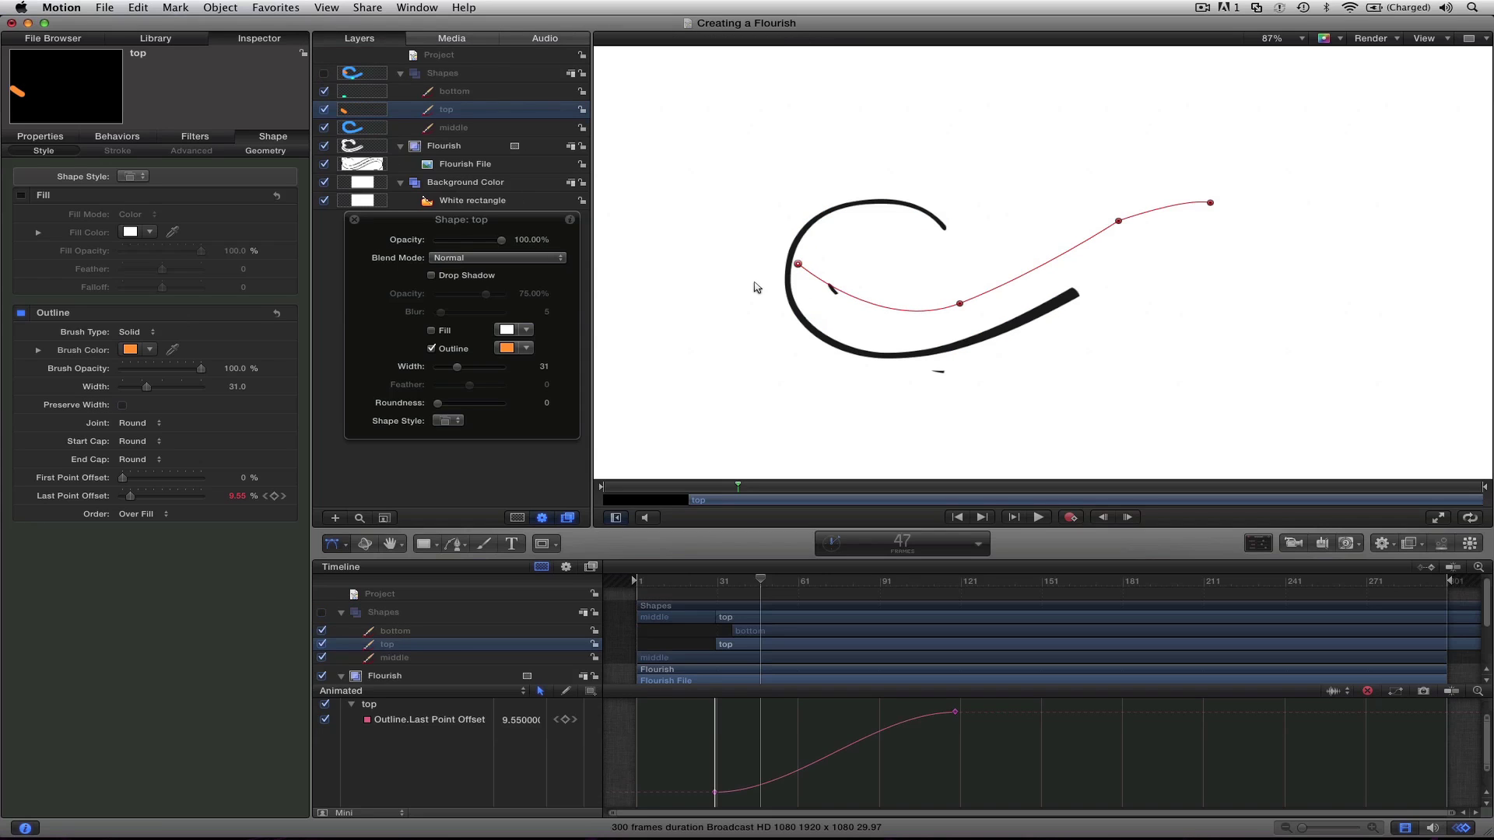
# - Play the animation from about frame 37 to check how the top line starts drawing on
pyautogui.press('space')
pyautogui.moveTo(748, 485); pyautogui.dragTo(706, 485)
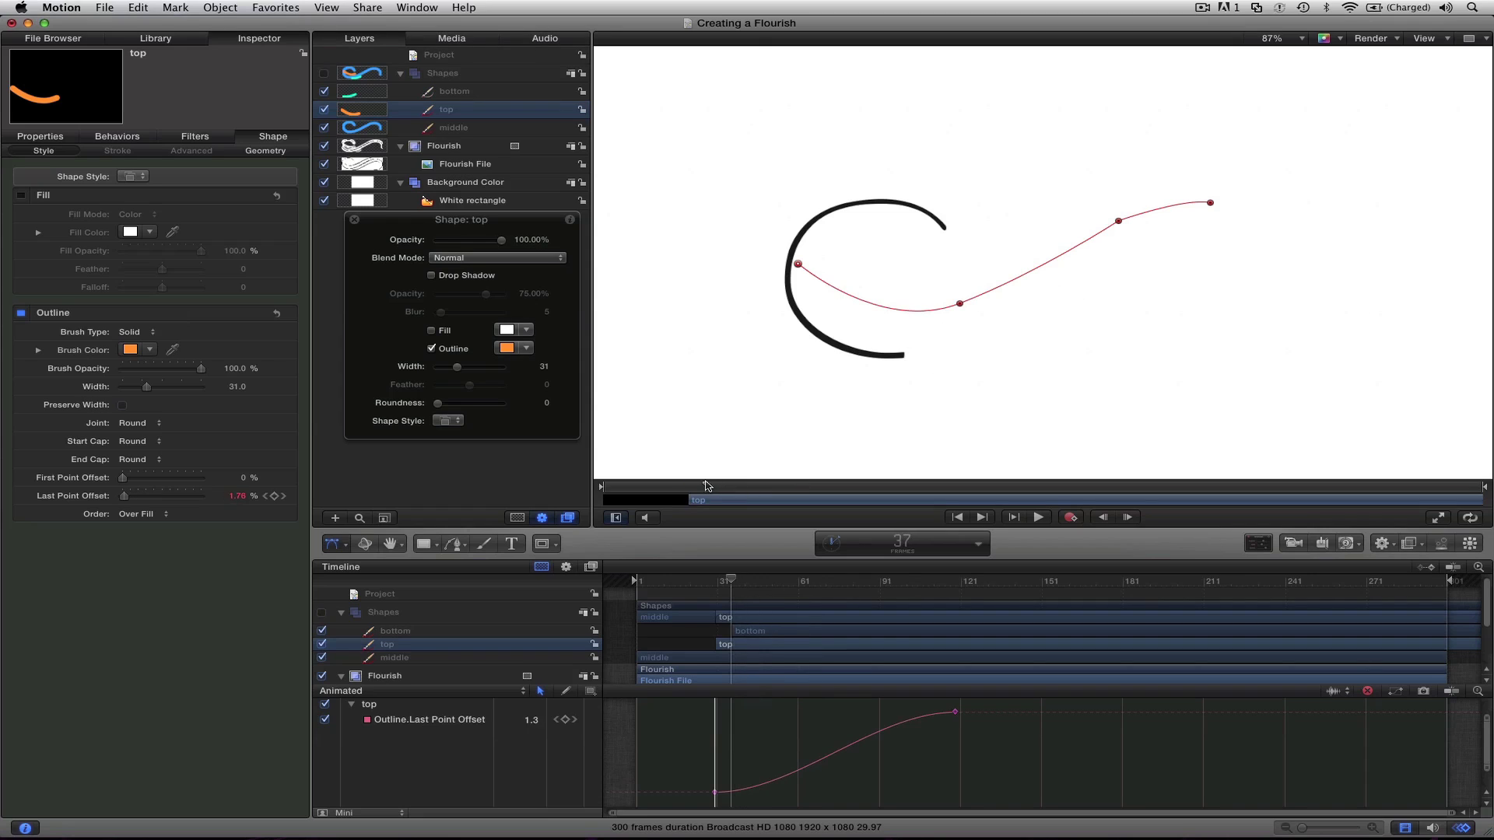
pyautogui.click(816, 306)
pyautogui.press('space')
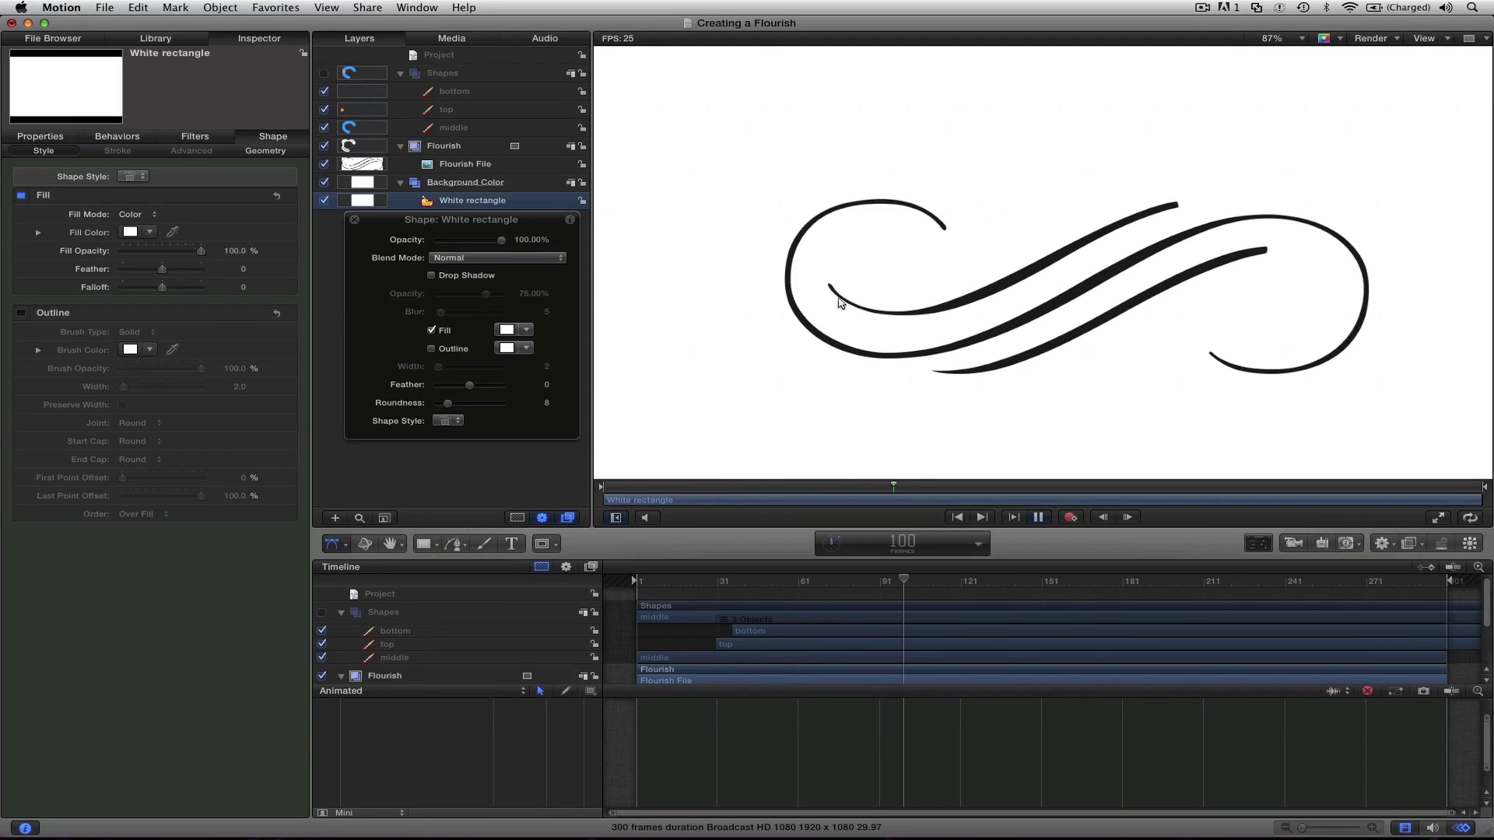
pyautogui.press('space')
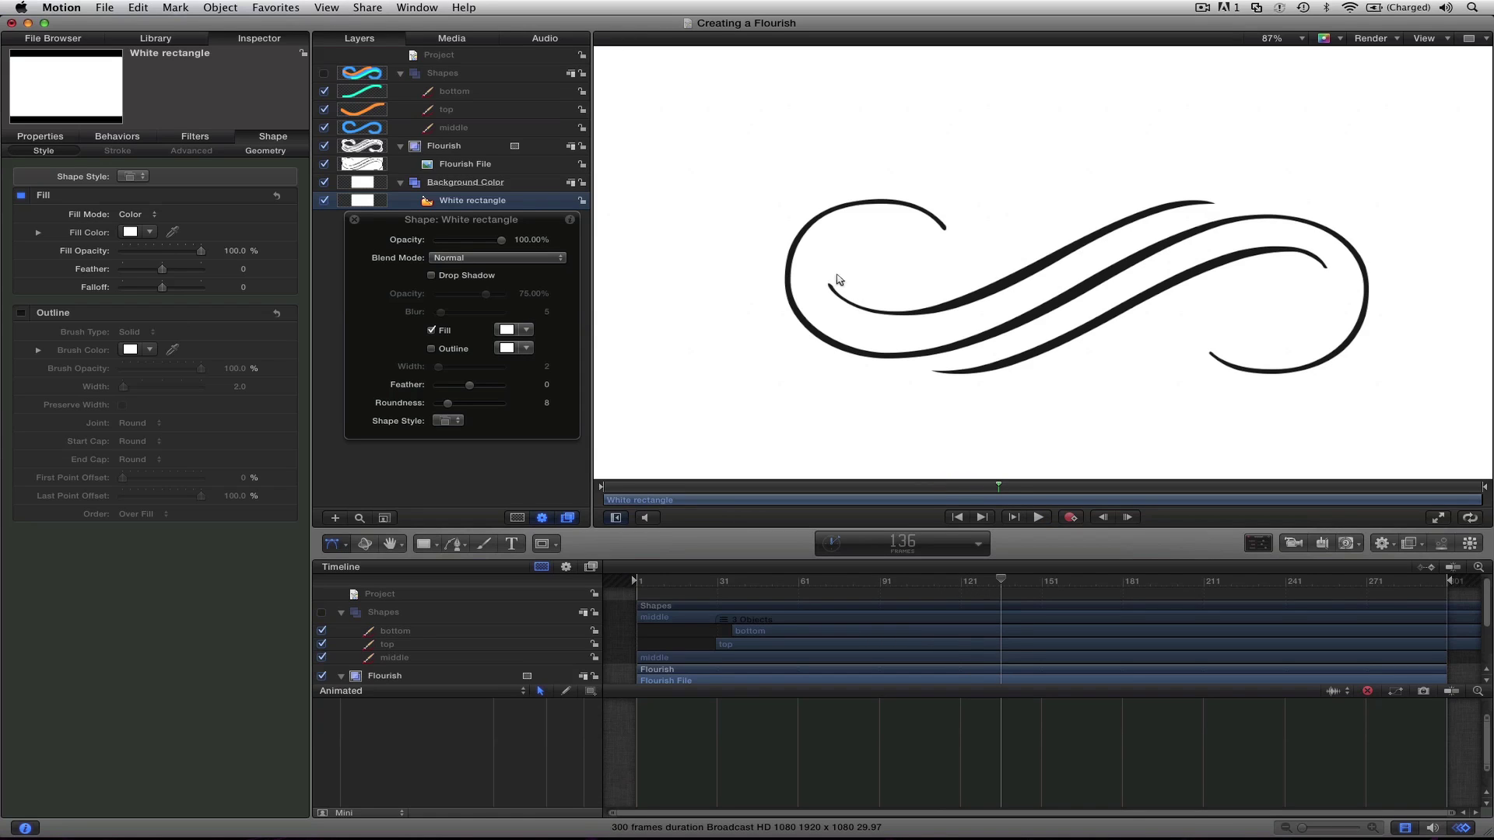
# - Show the Shapes group and pull the bottom shape's Control Point 1 outward beyond the line's tip
pyautogui.click(324, 73)
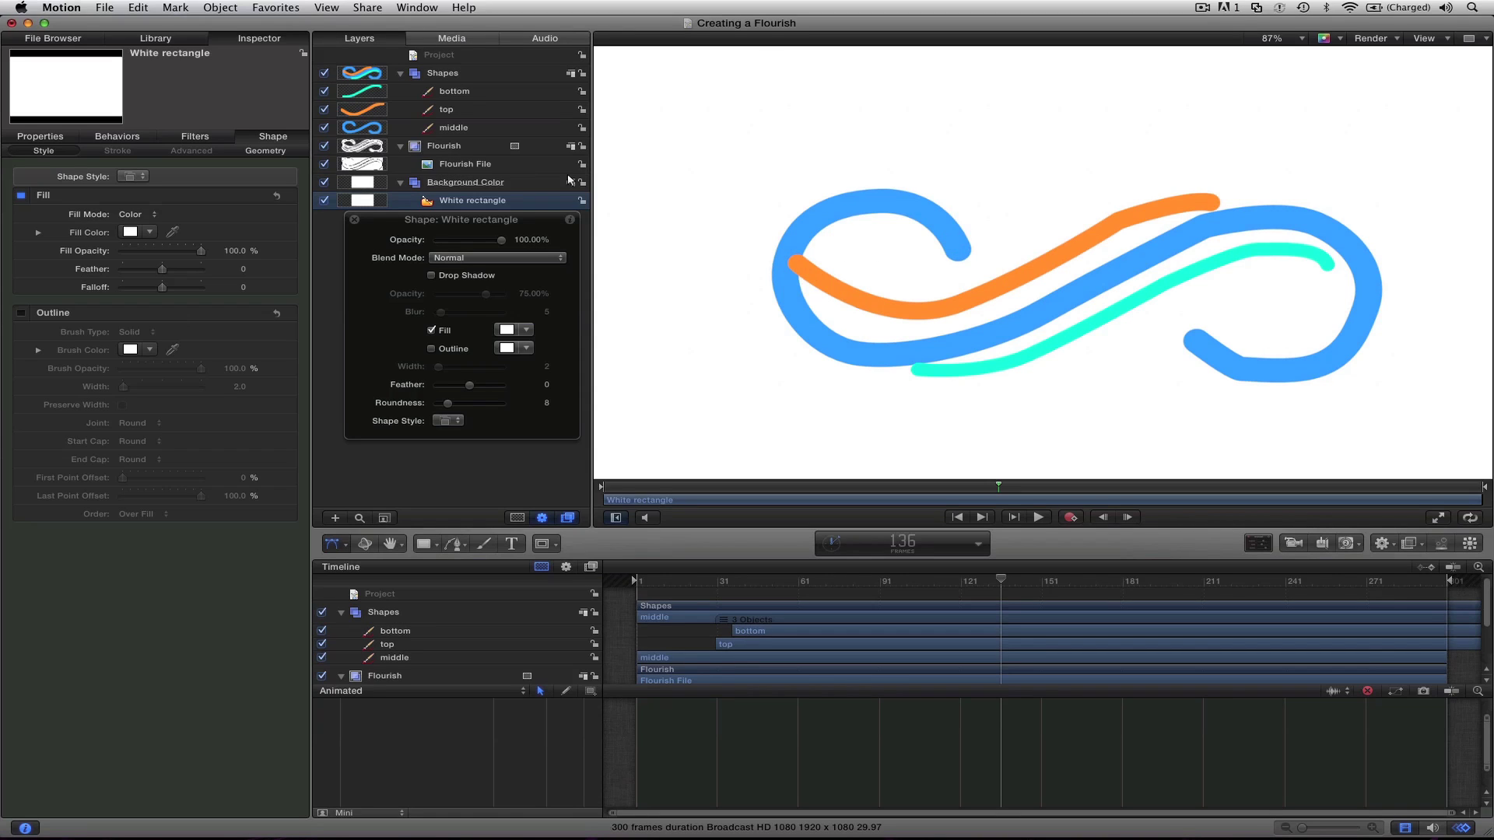
pyautogui.click(456, 92)
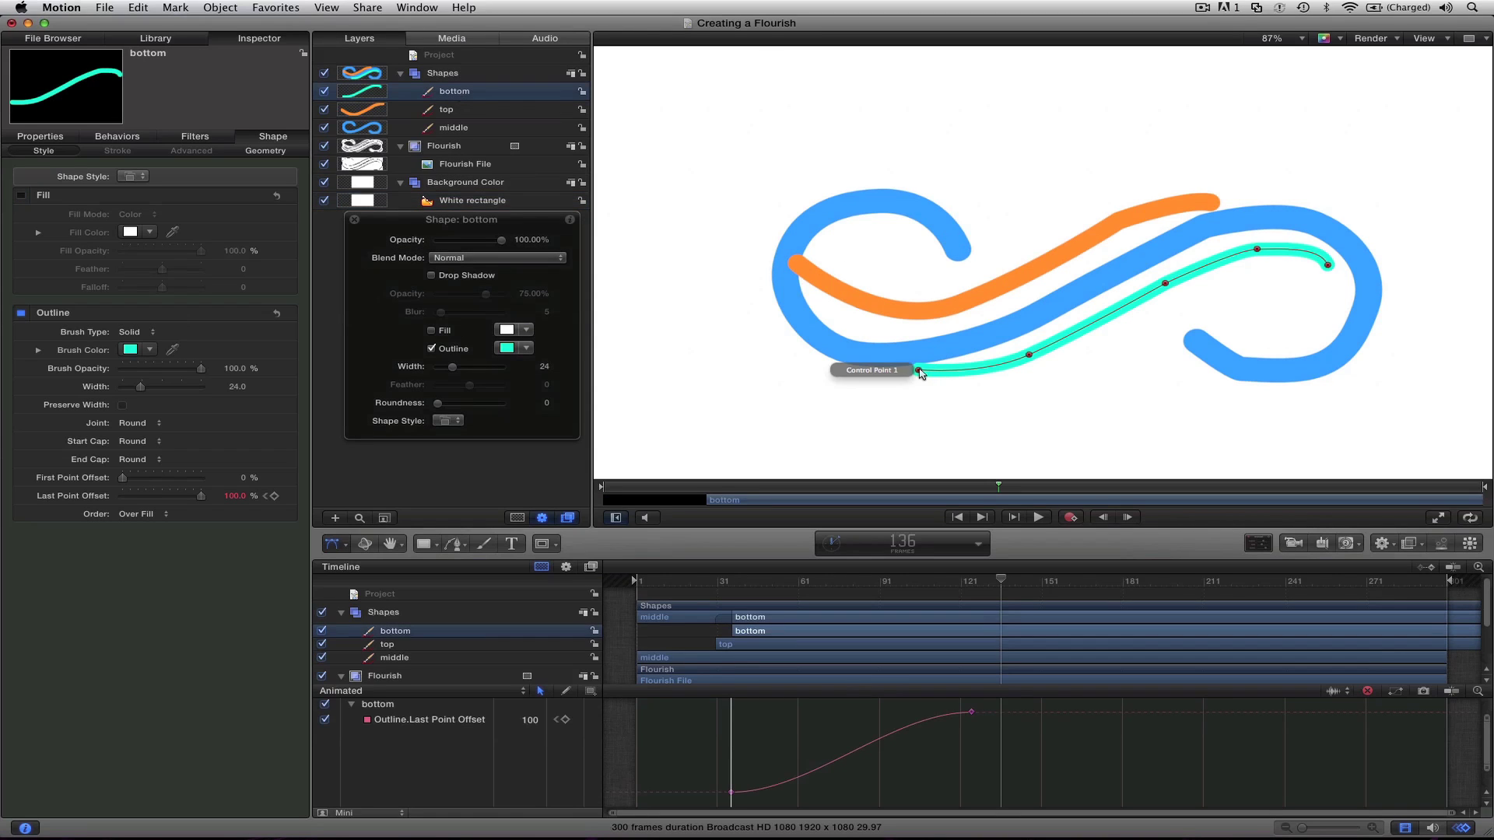
pyautogui.moveTo(912, 376); pyautogui.dragTo(872, 372)
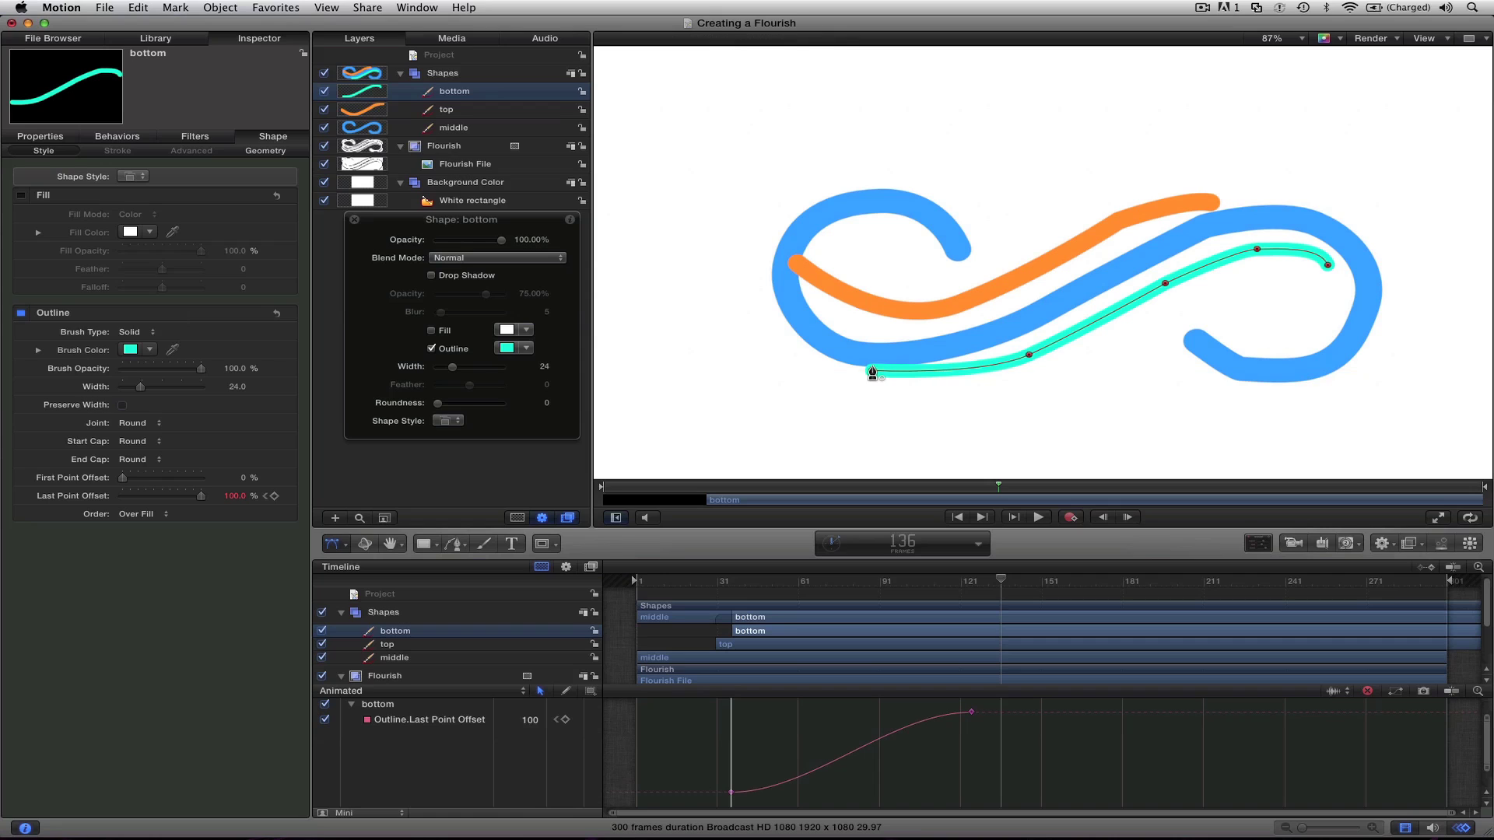
pyautogui.click(377, 484)
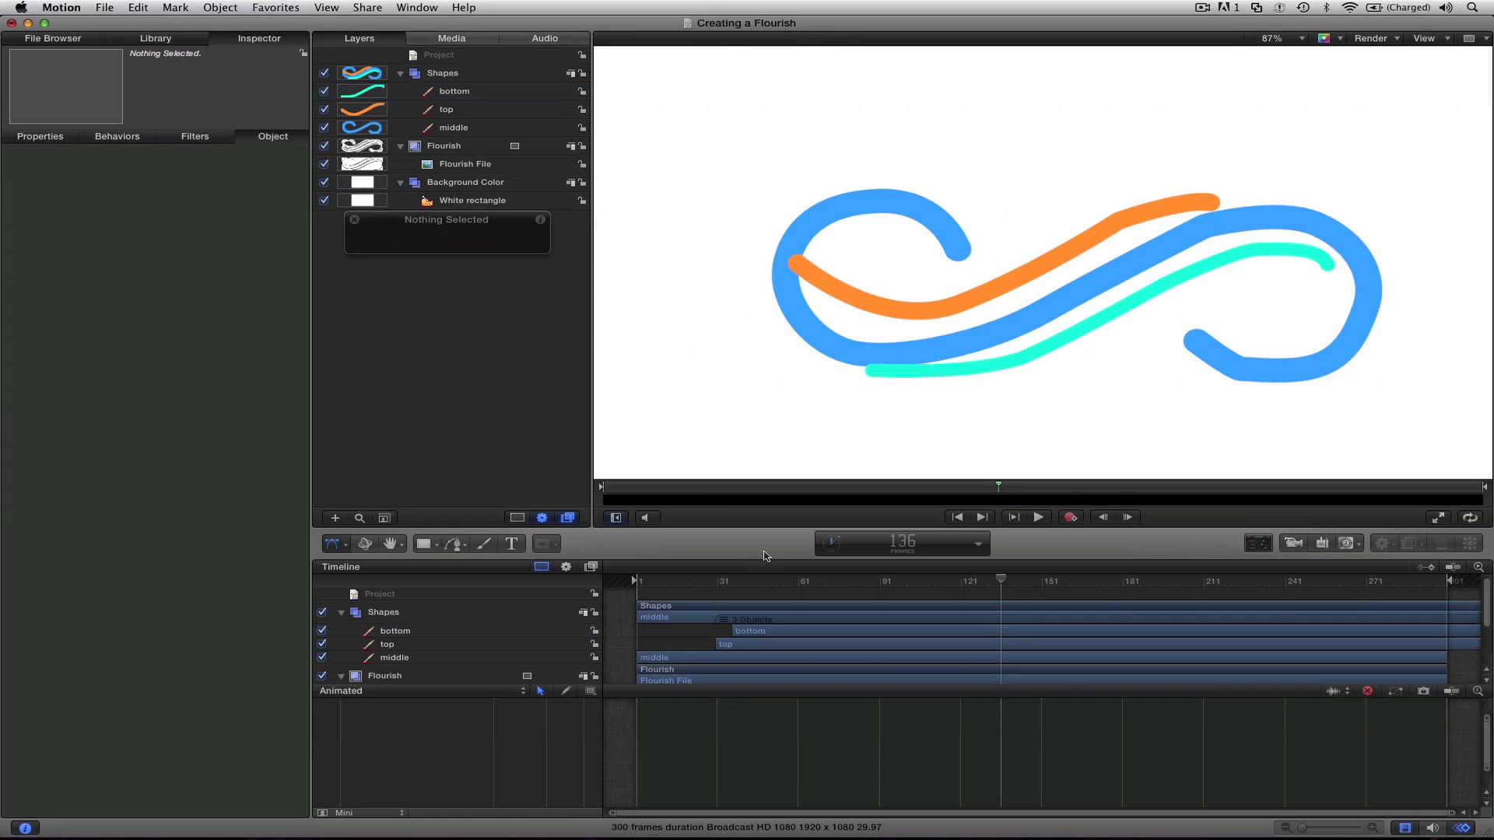
# - Hide the Shapes group and play the finished flourish animation from frame 1
pyautogui.press('Home')
pyautogui.press('space')
pyautogui.click(324, 74)
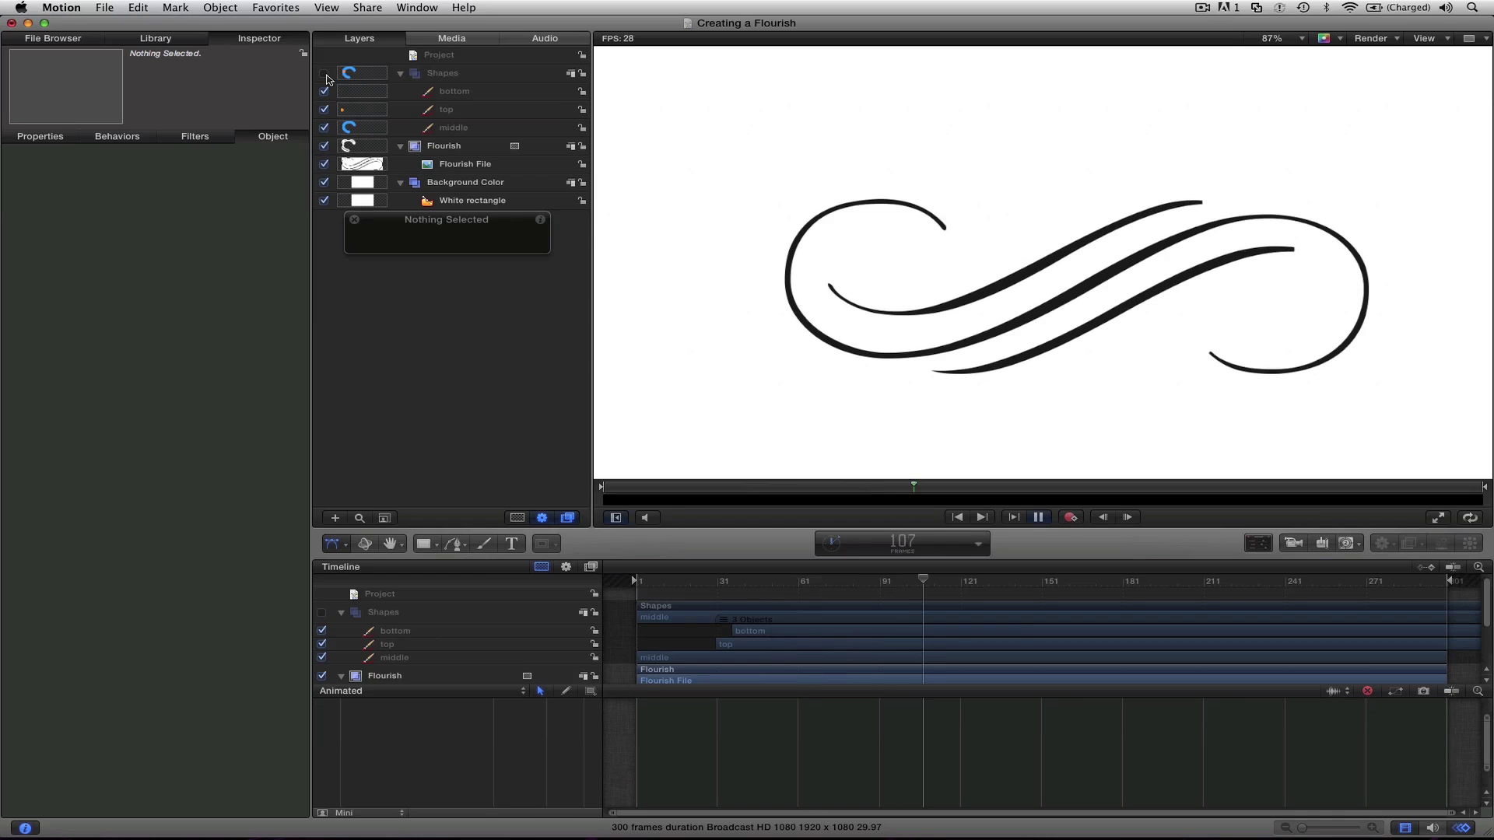
pyautogui.press('space')
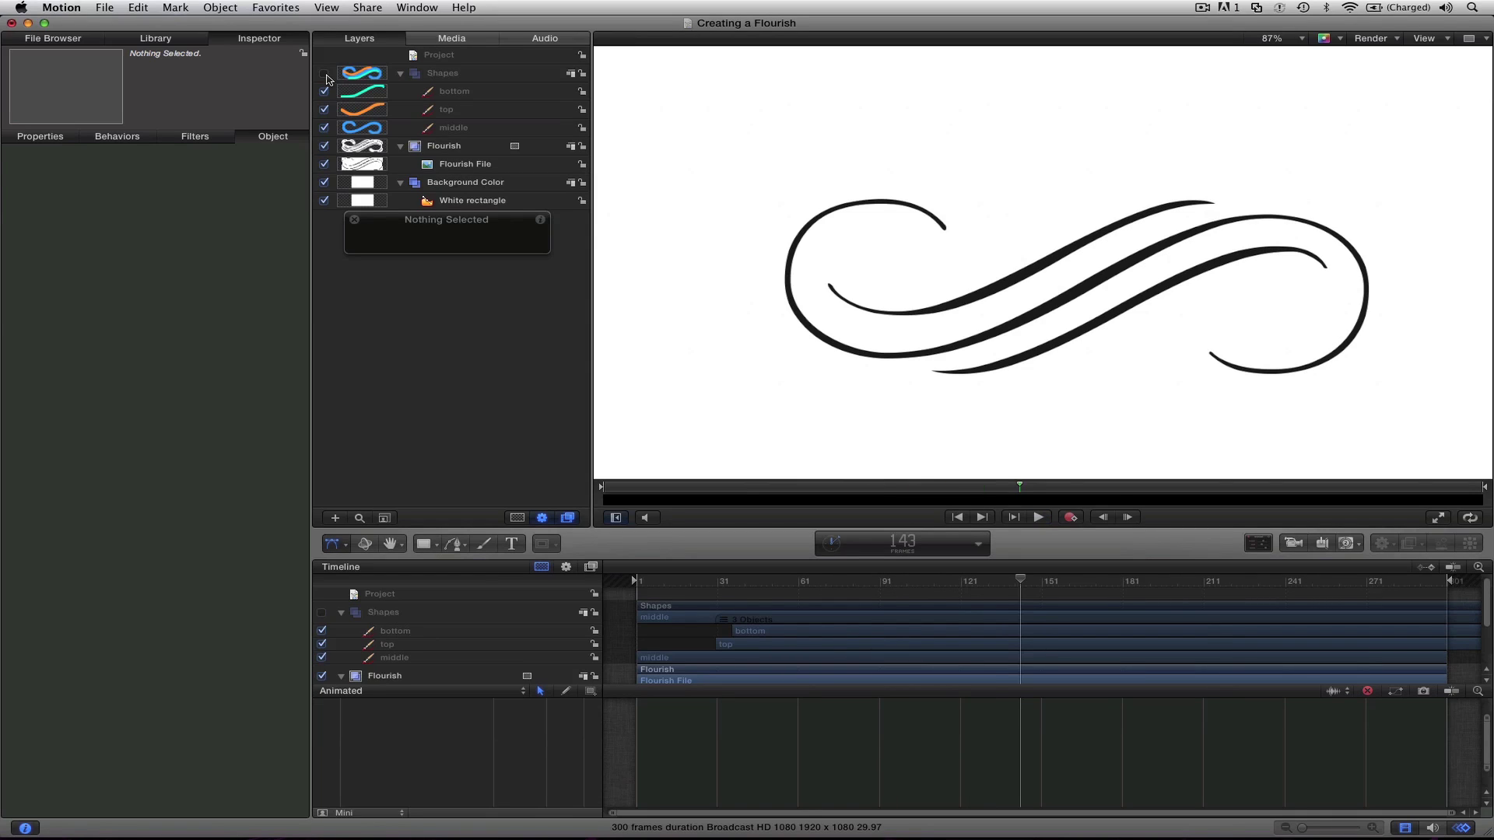